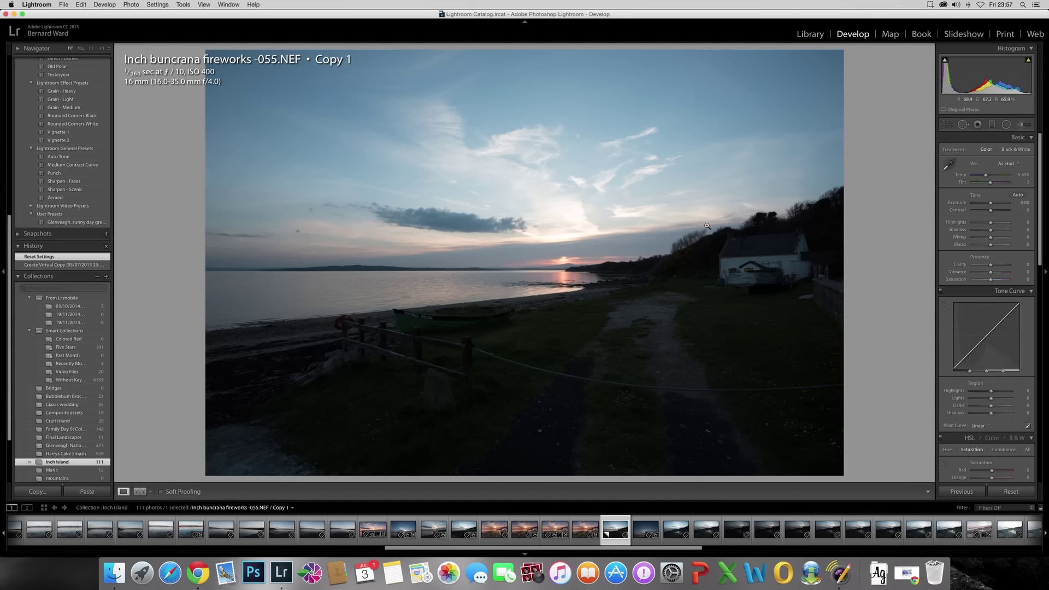
Step: Compare the finished sunset edit 055-Edit-Edit-Edit.tif with the unedited virtual copy 055.NEF Copy 1, ending on the unedited copy
click(523, 529)
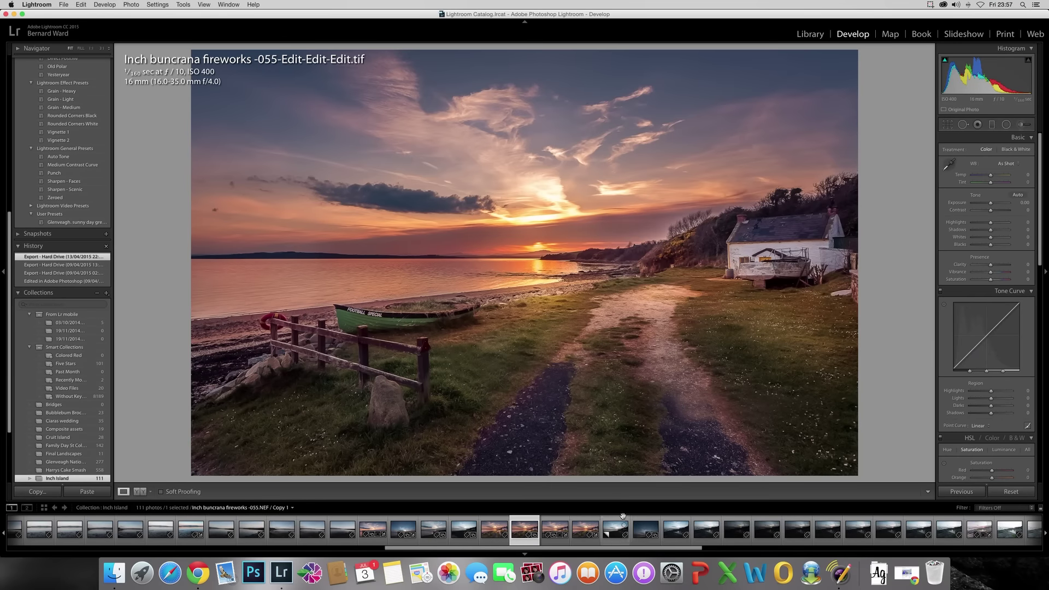
click(614, 532)
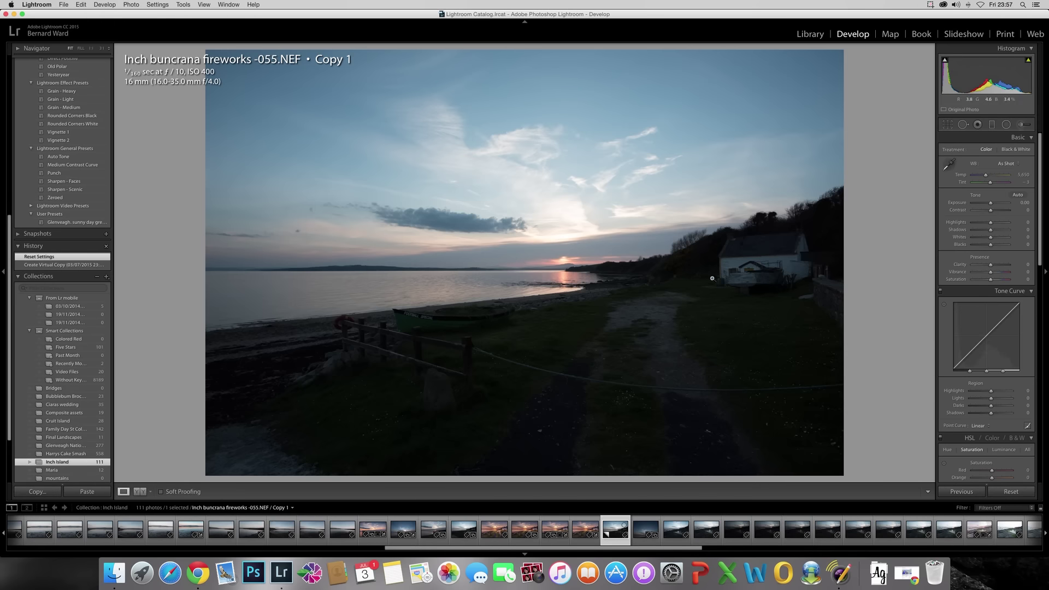
click(525, 530)
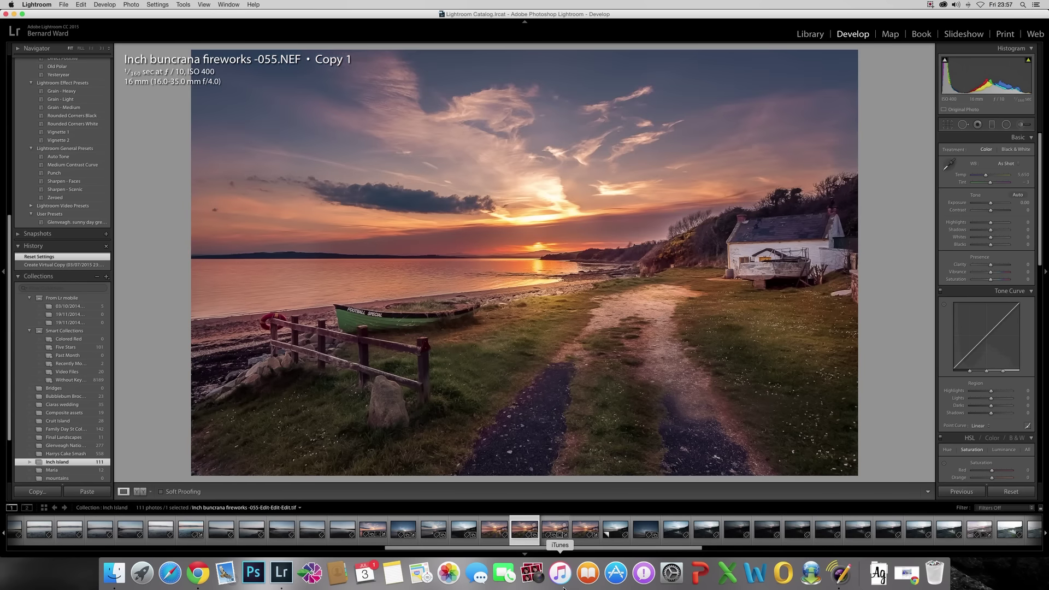
click(624, 533)
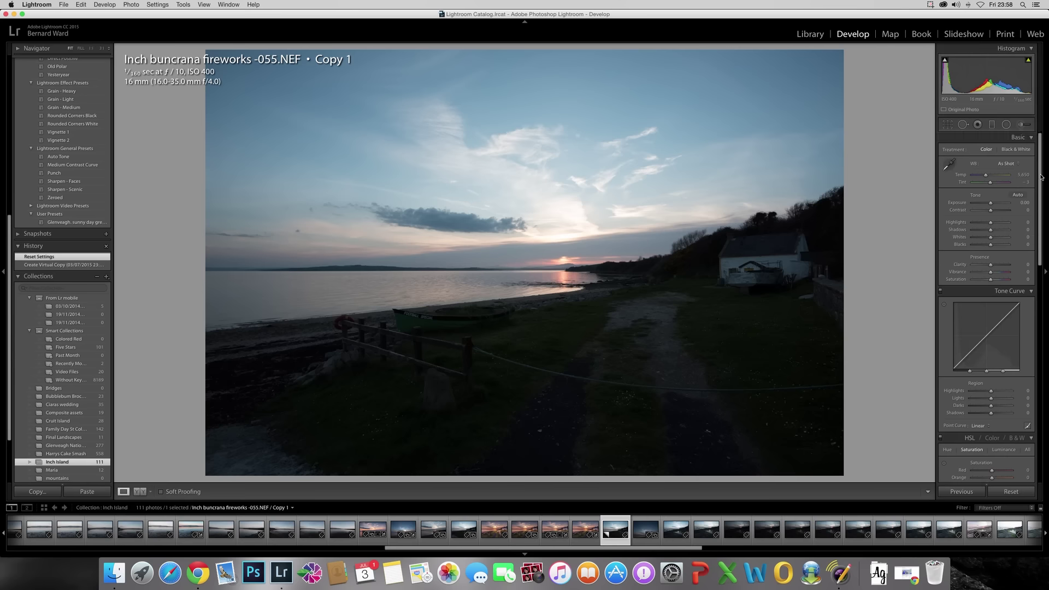
Step: Raise the photo's Shadows to +100 and lower its Highlights to -100
scroll(1041, 207, down, 5)
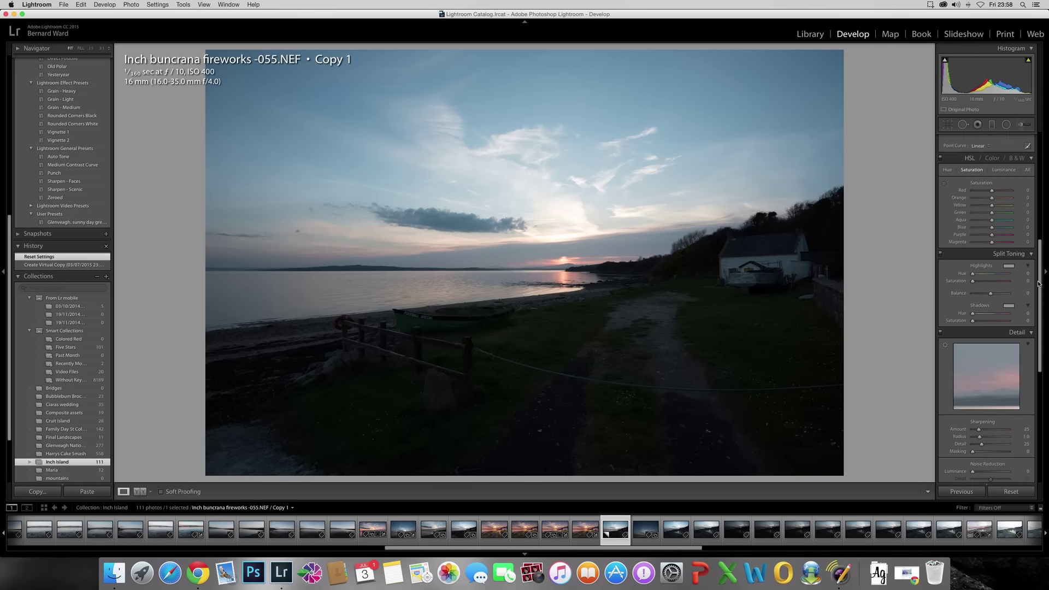
drag(1041, 228, 1047, 159)
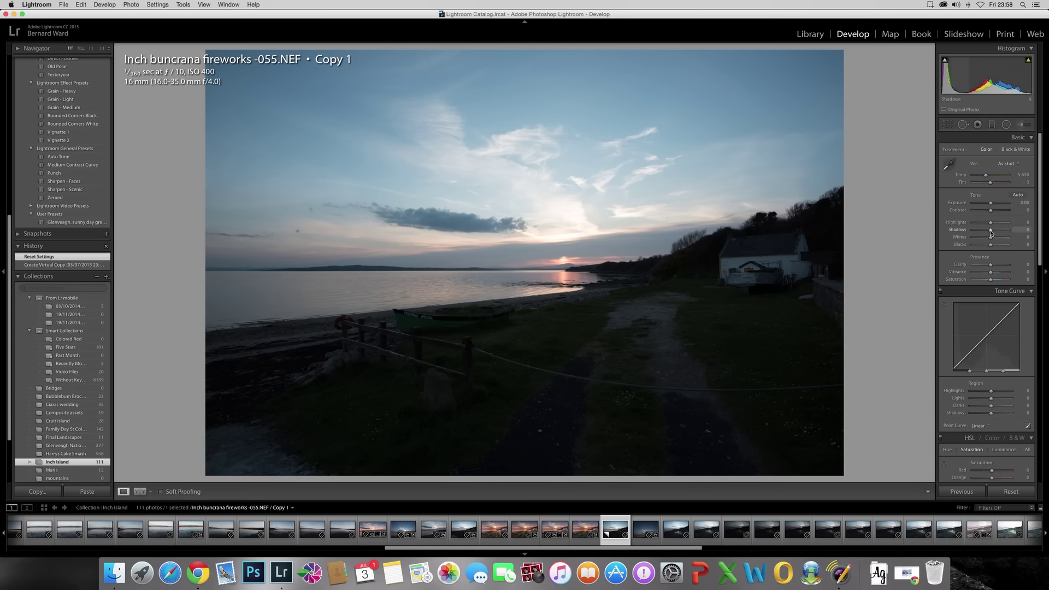
drag(991, 232, 1018, 231)
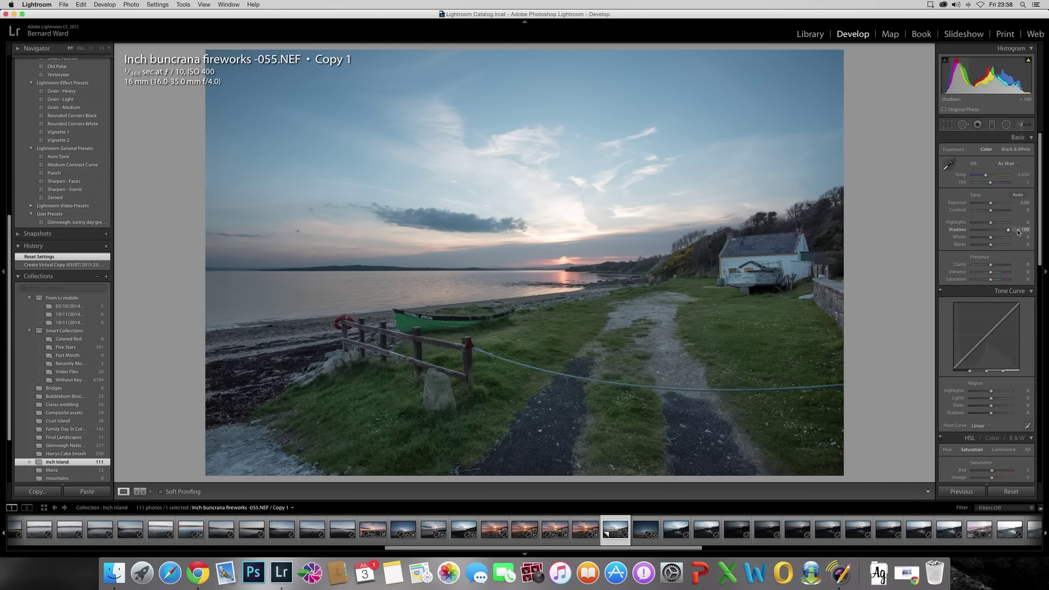
drag(1018, 232, 1019, 232)
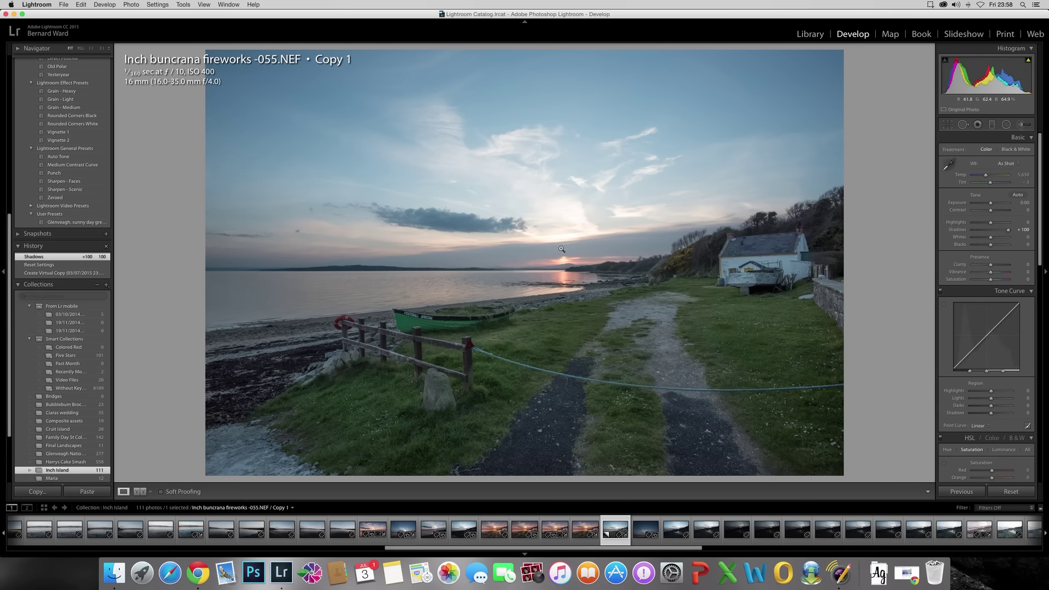
drag(990, 222, 972, 224)
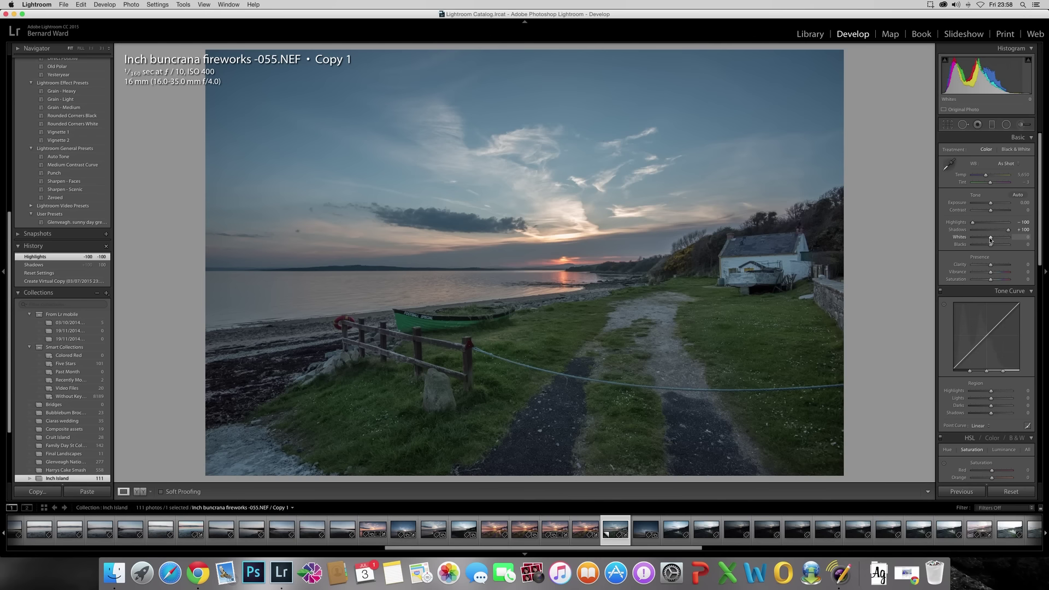
Step: Set Whites to +32 and Blacks to -24, using the clipping preview as a guide
drag(991, 239, 990, 238)
drag(992, 239, 999, 241)
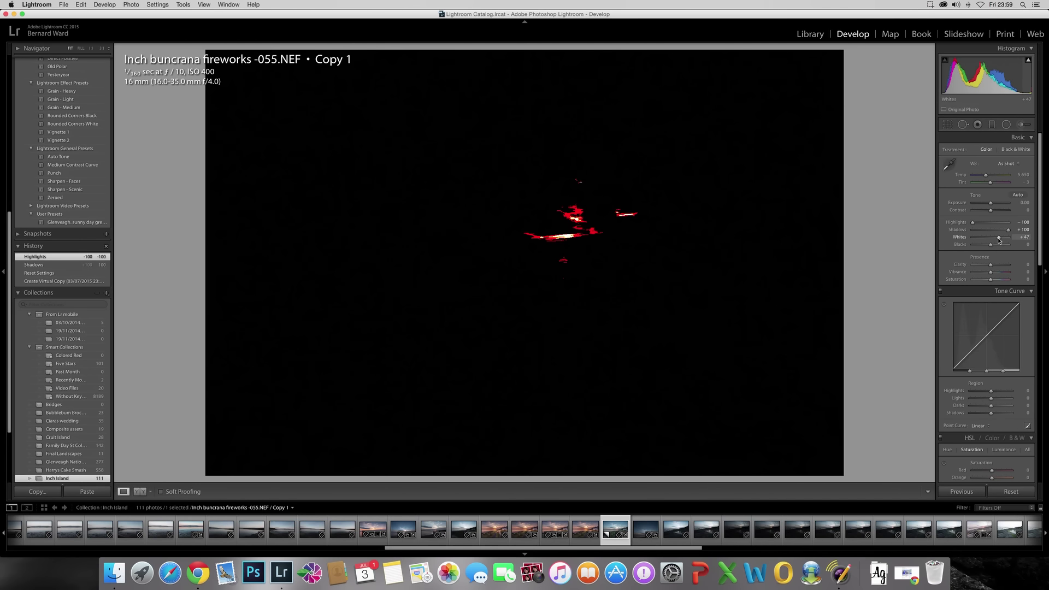
drag(998, 239, 996, 238)
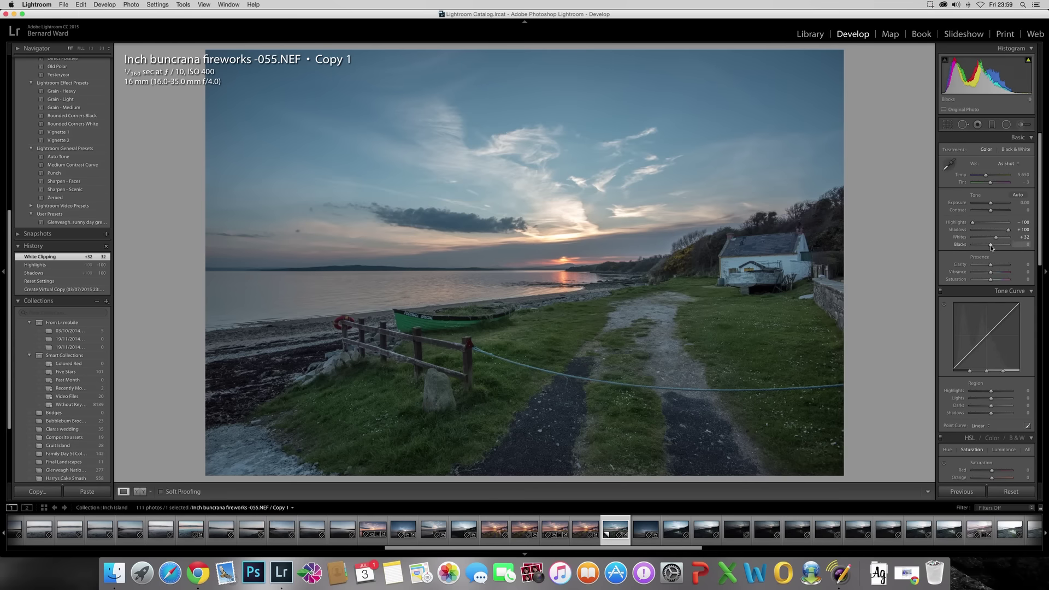
drag(992, 249, 987, 248)
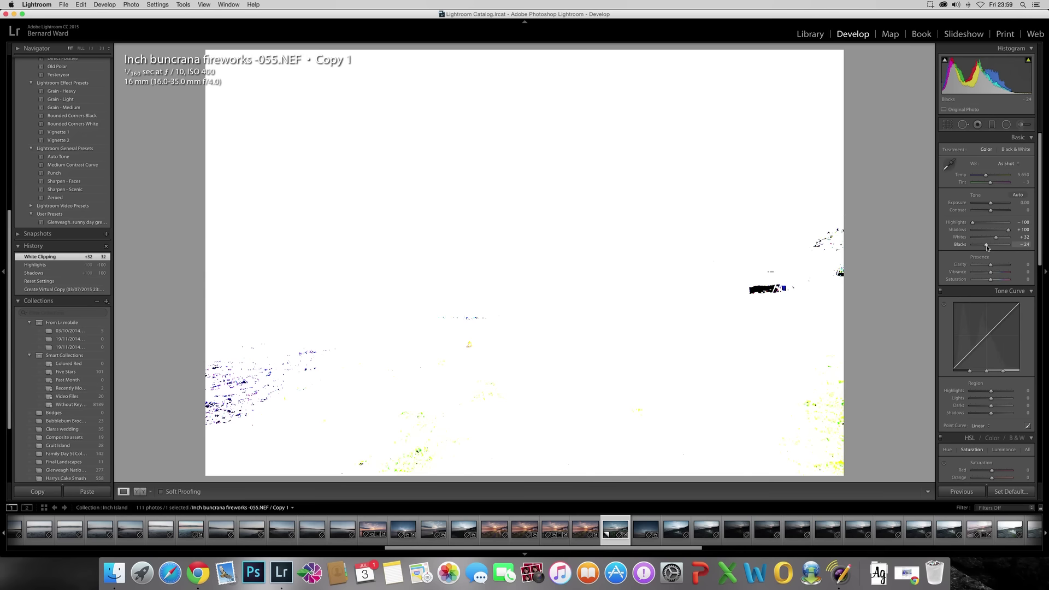
drag(987, 247, 987, 248)
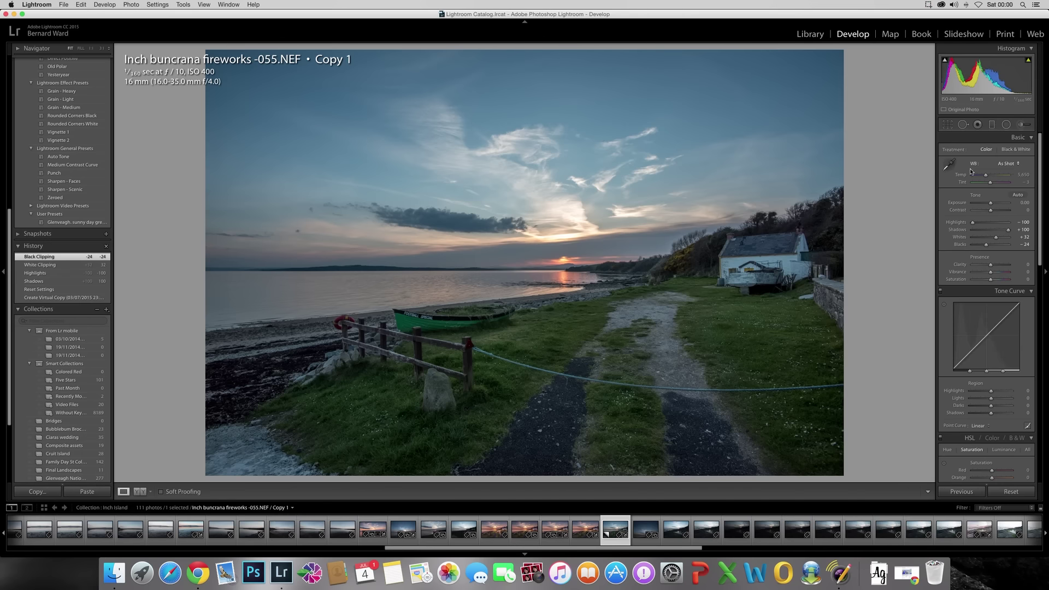
Step: Change the photo's white balance to the Shade preset
click(1009, 164)
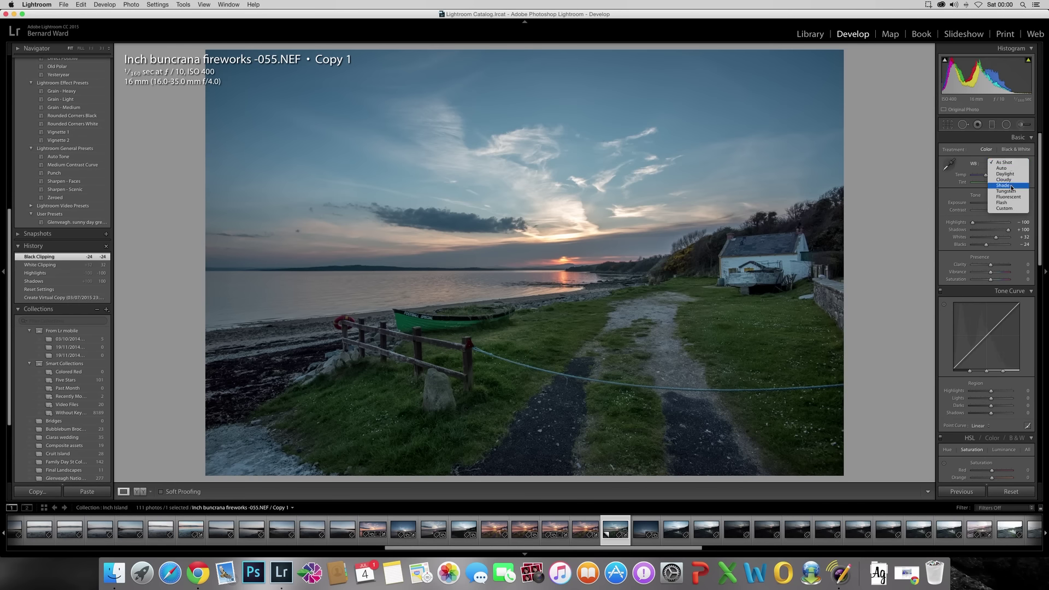
click(1014, 187)
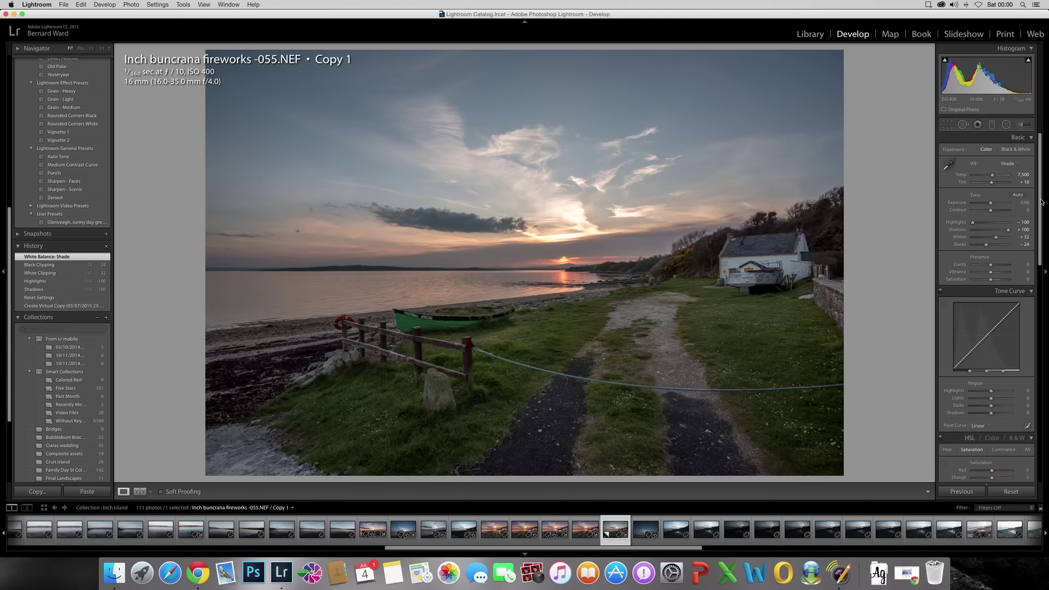
Step: Increase Vibrance to +25 and Clarity to +15
scroll(1003, 243, down, 2)
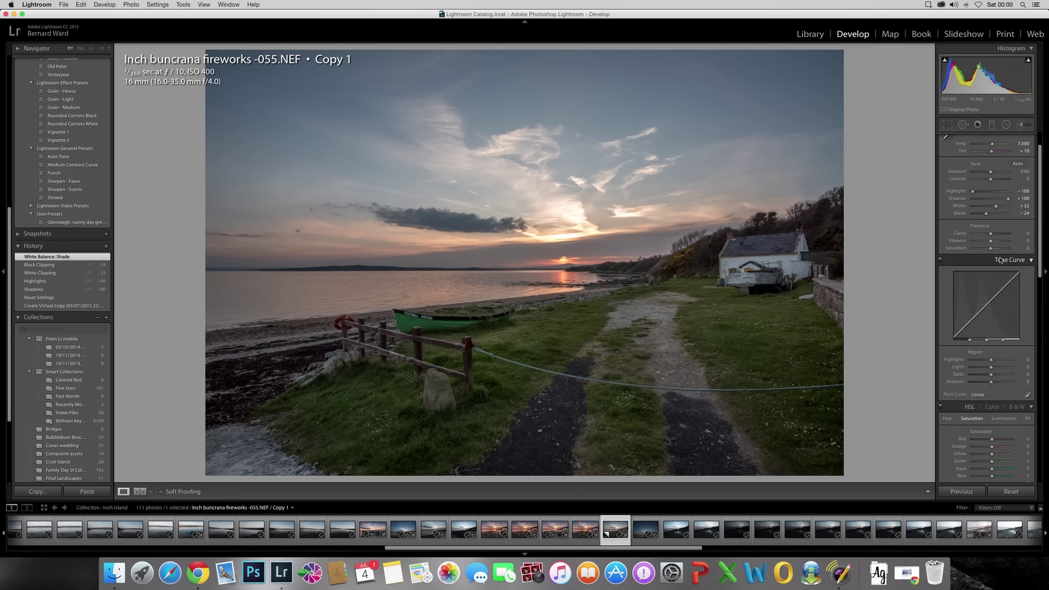
drag(991, 244, 993, 245)
drag(995, 244, 995, 244)
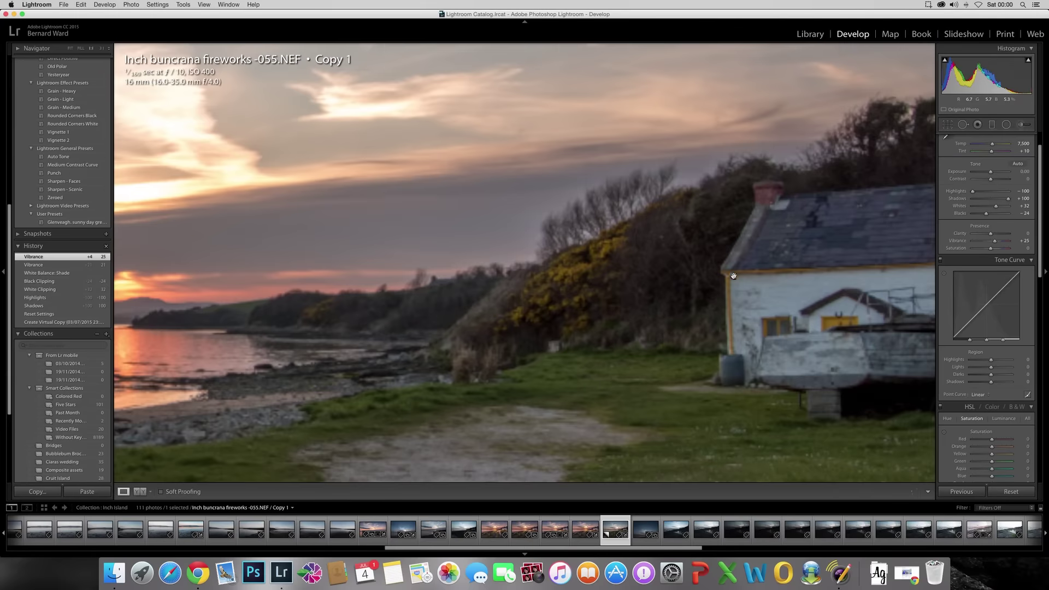
key(z)
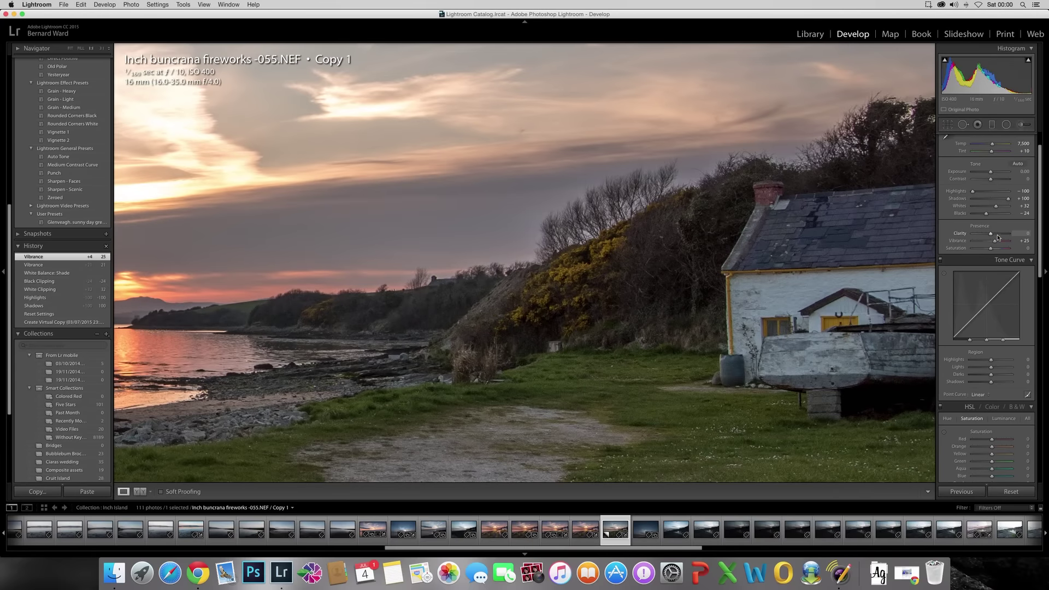
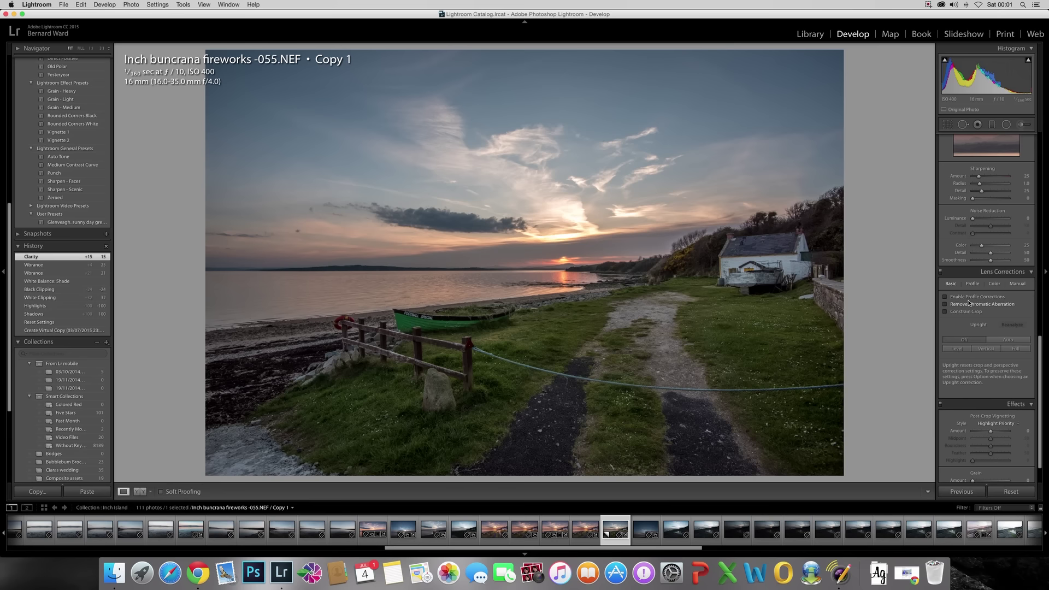
Step: Enable lens profile corrections and chromatic aberration removal, and apply the Auto Upright correction
click(945, 296)
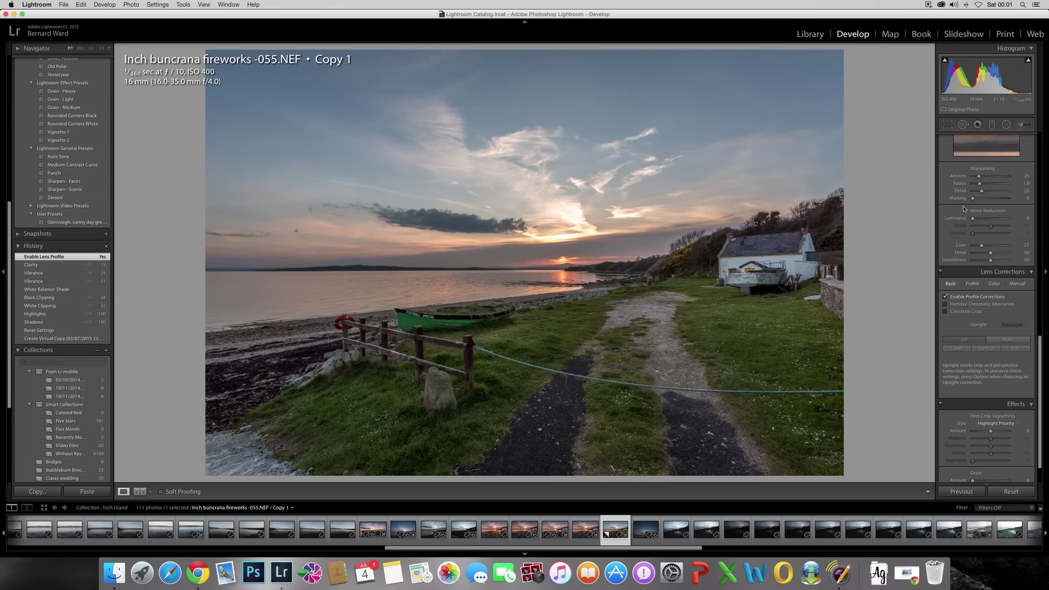
click(655, 256)
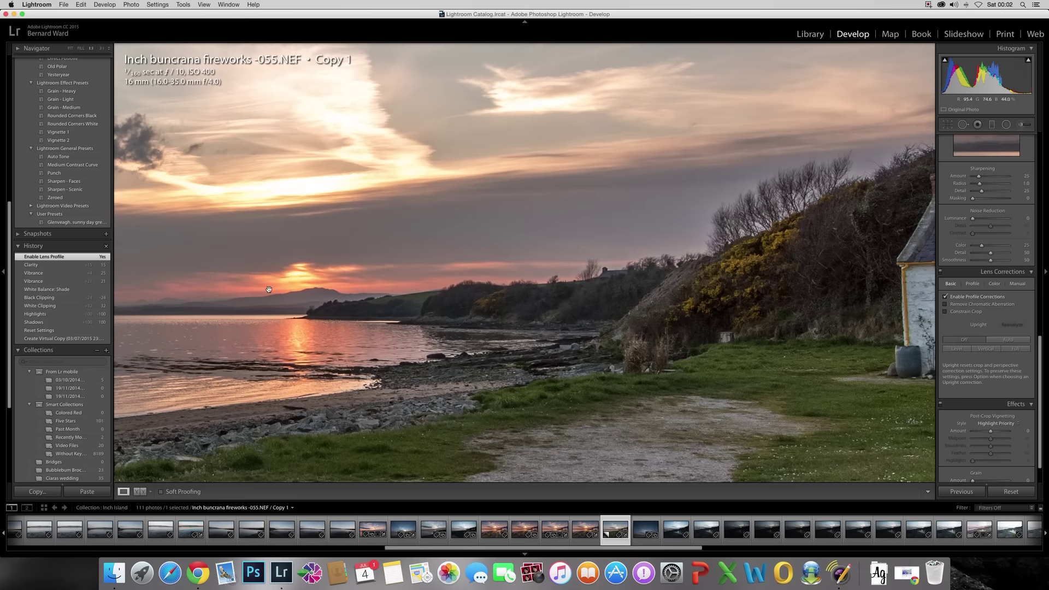
click(945, 304)
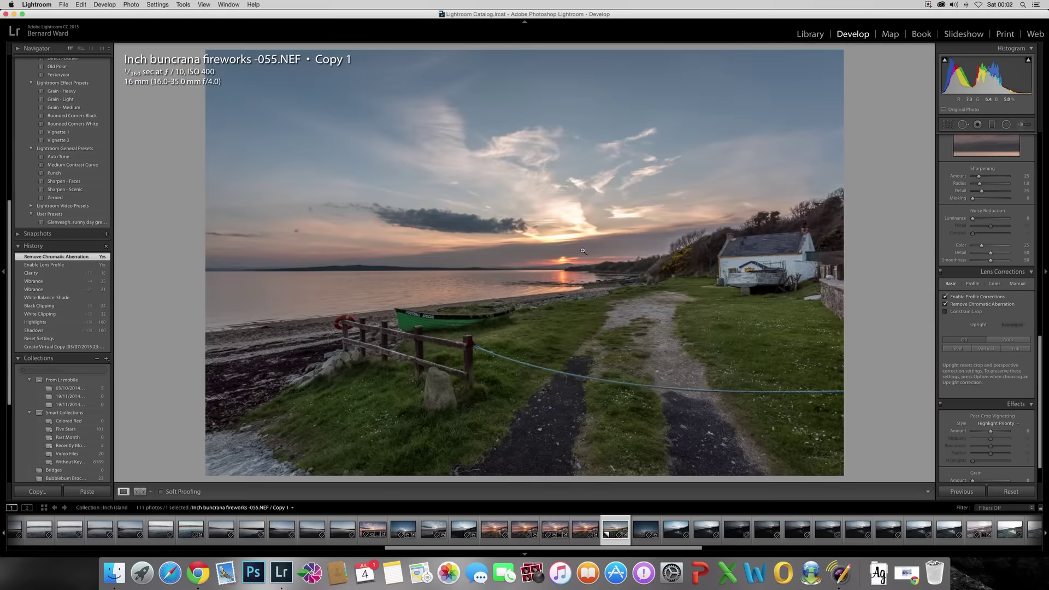
click(1007, 340)
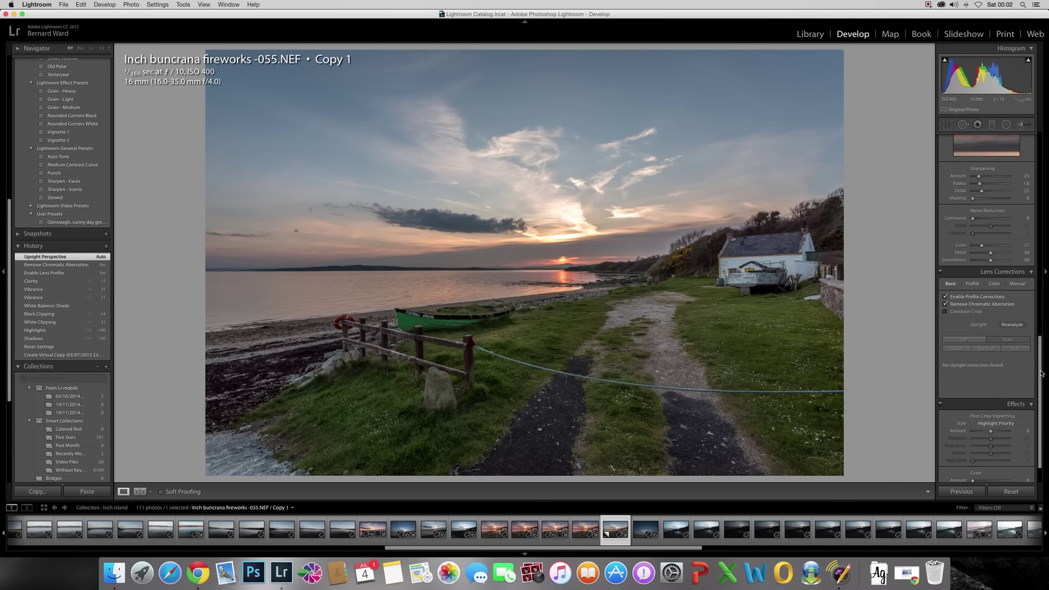
Step: Try a lower Shadows value while inspecting the cottage and hillside up close, ending back at +100
drag(1038, 395, 1046, 329)
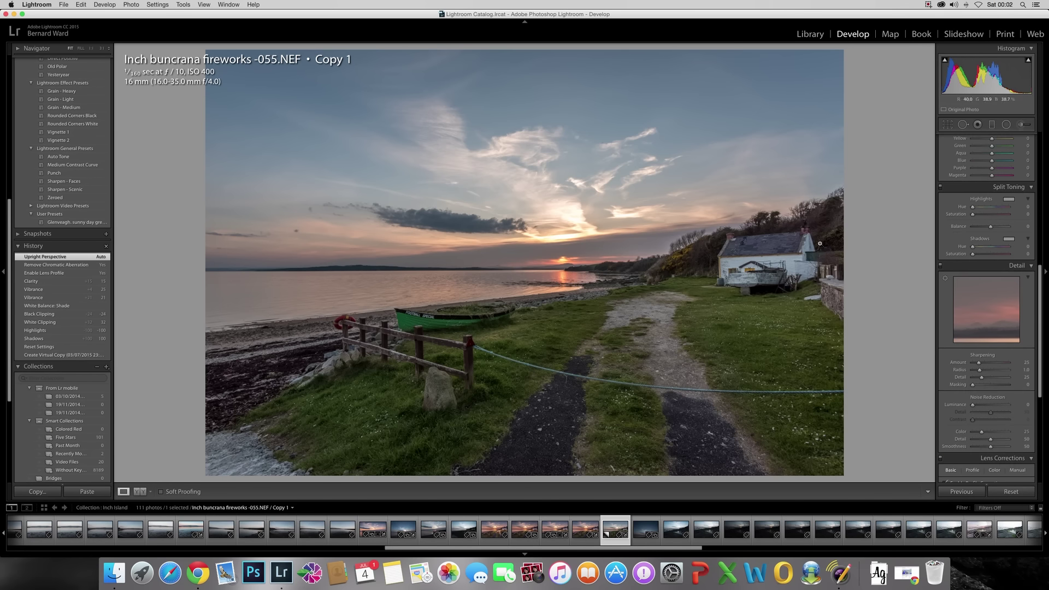
click(694, 255)
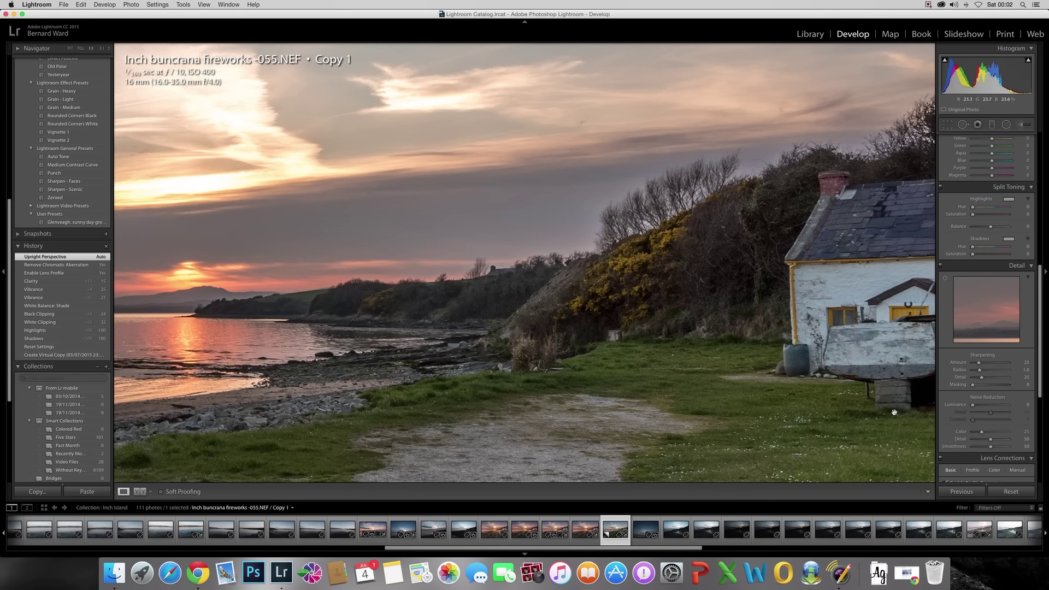
drag(1042, 301, 1046, 155)
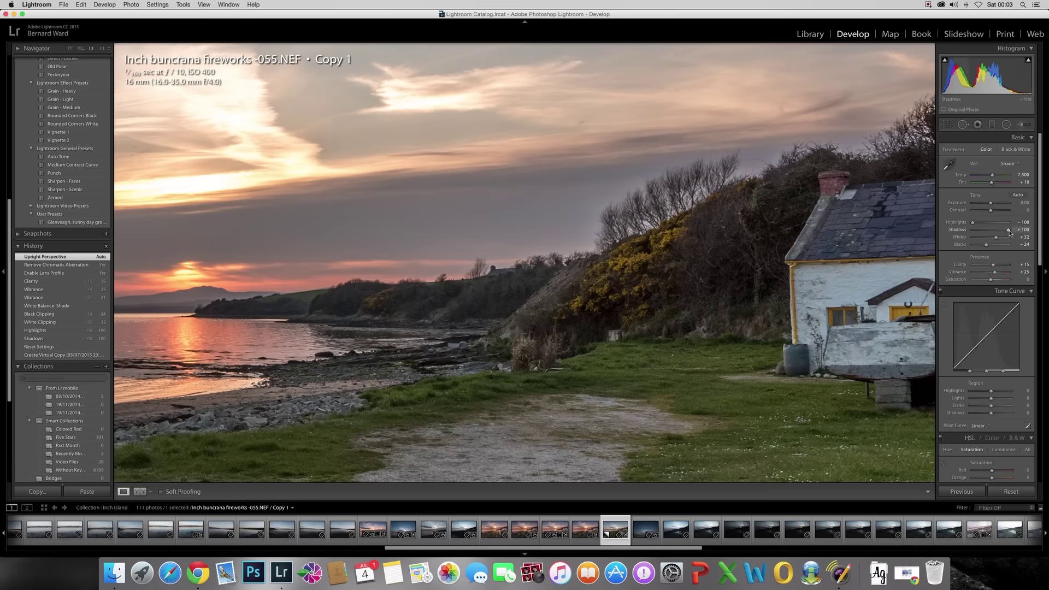
drag(1009, 232, 1000, 231)
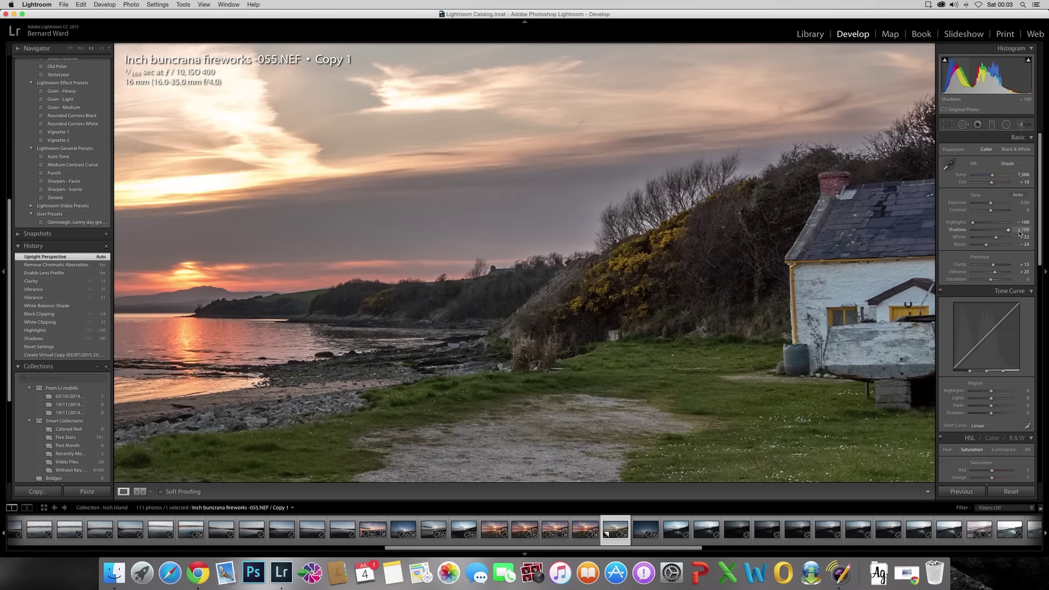
drag(1002, 232, 1023, 235)
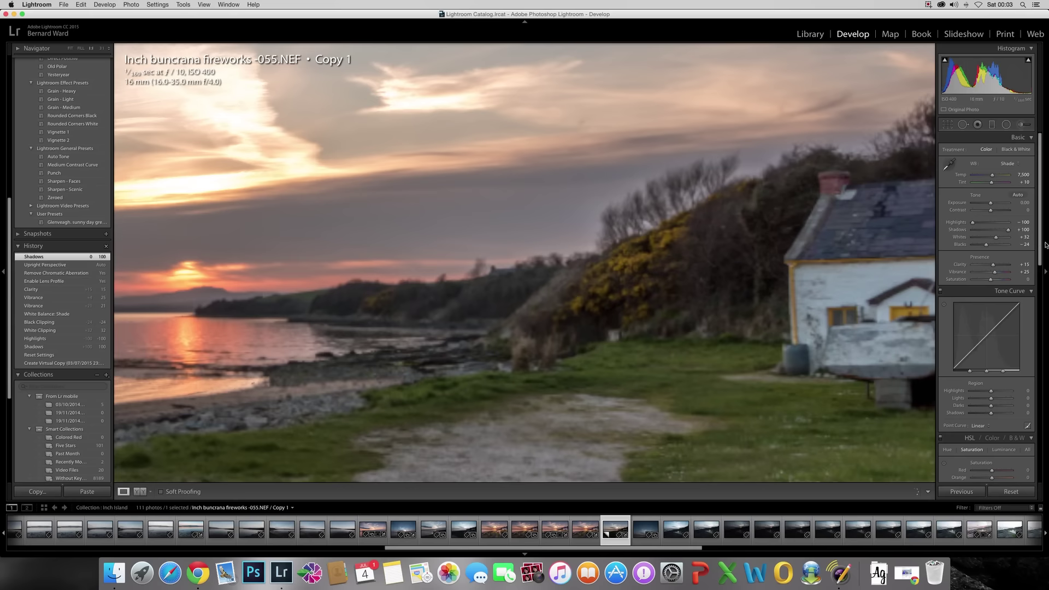
Step: Set luminance noise reduction to 29 and the sharpening amount to 71
scroll(1017, 355, down, 10)
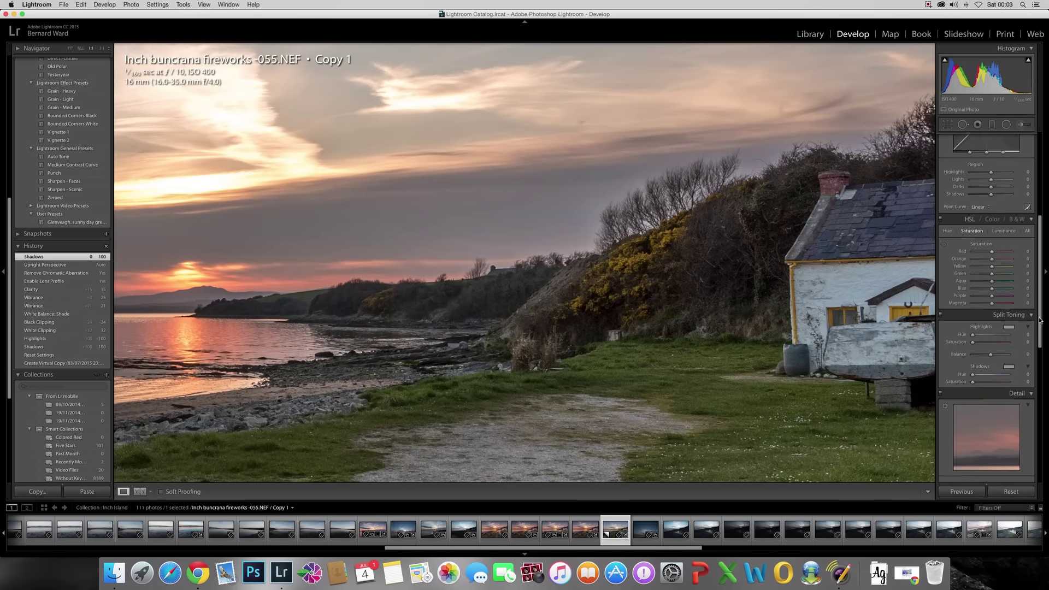
scroll(1016, 355, down, 2)
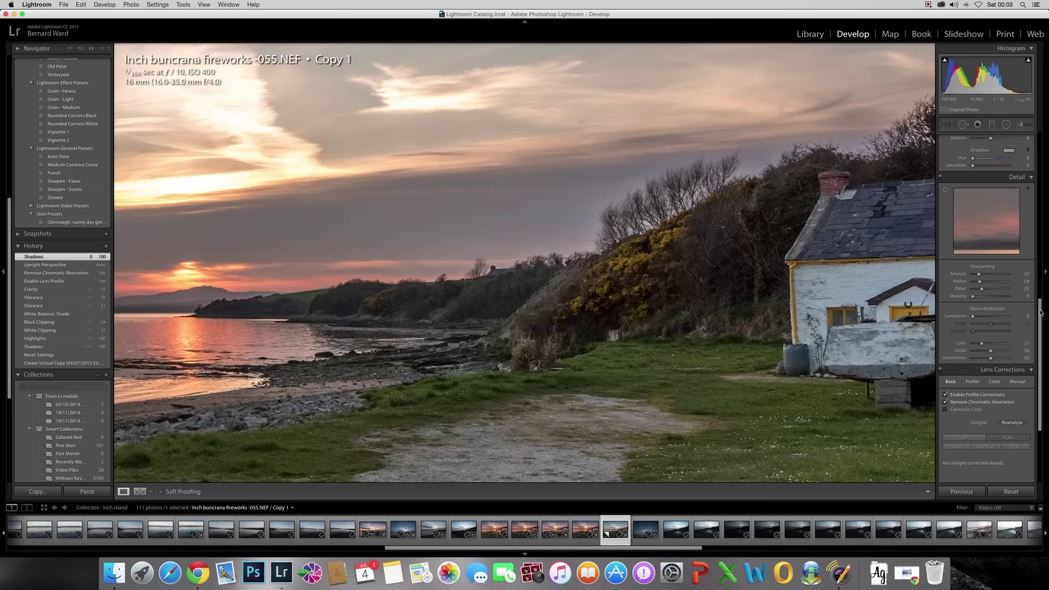
scroll(1041, 312, up, 1)
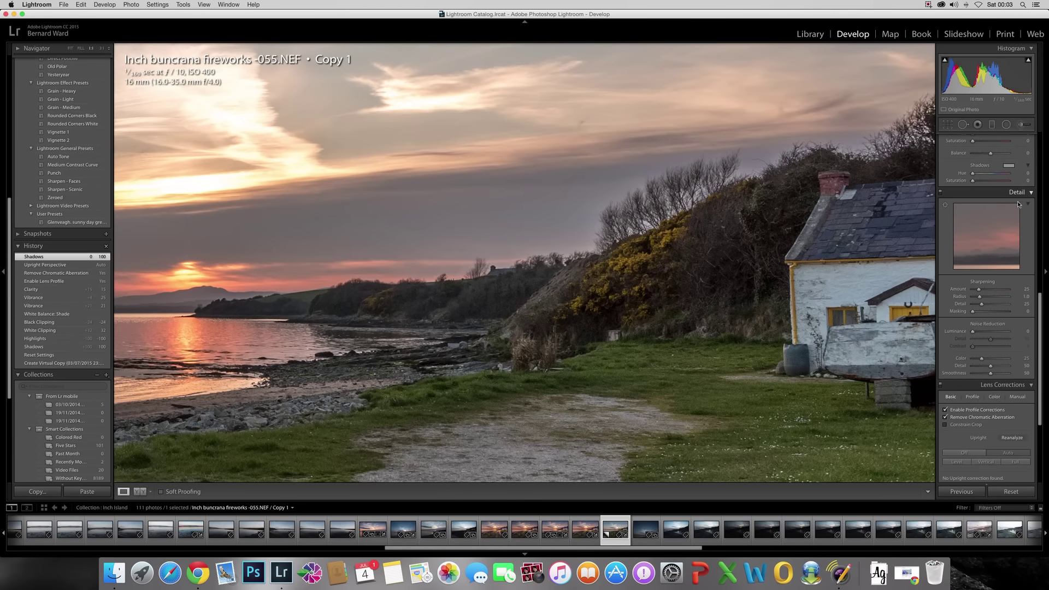
click(1031, 192)
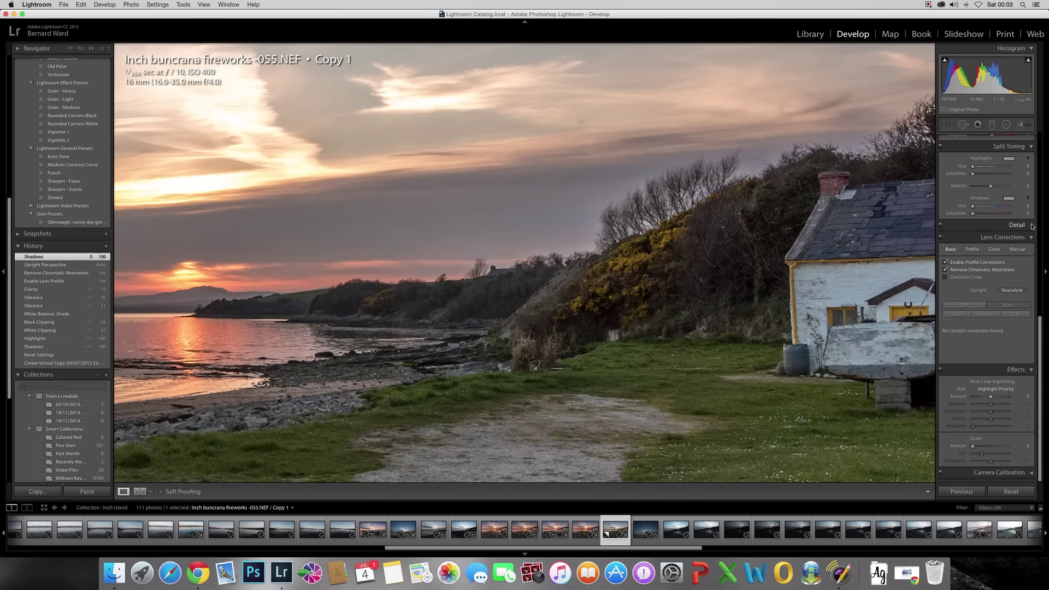
click(1032, 226)
scroll(988, 310, down, 3)
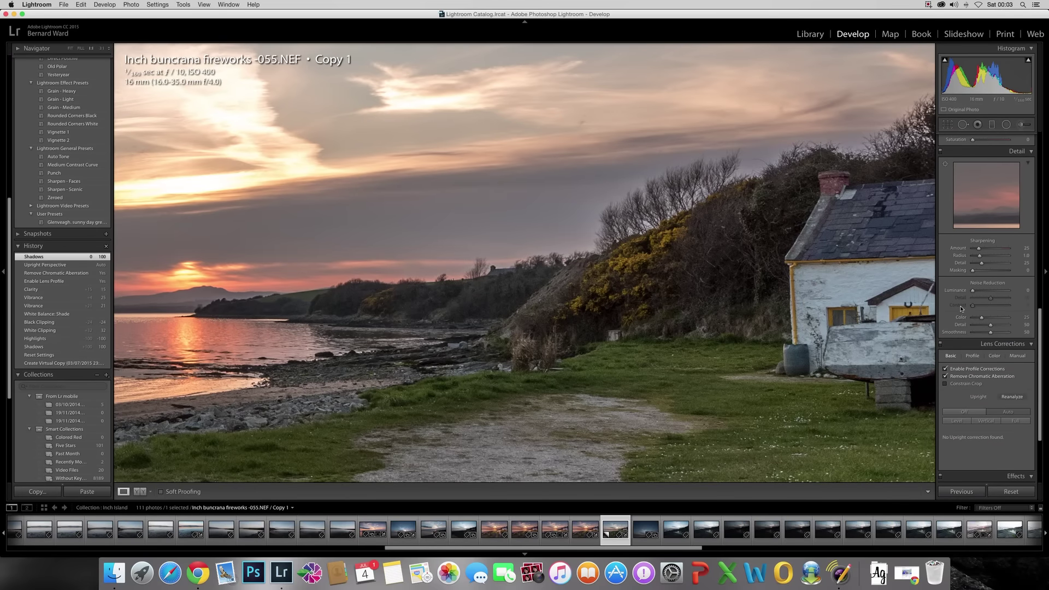
drag(972, 291, 983, 291)
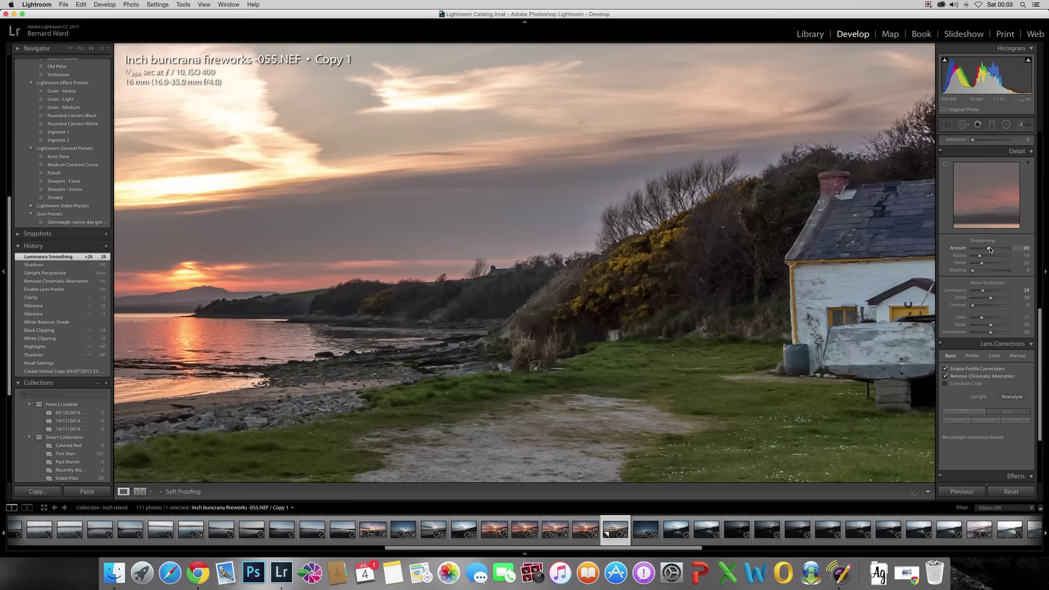
drag(990, 249, 990, 249)
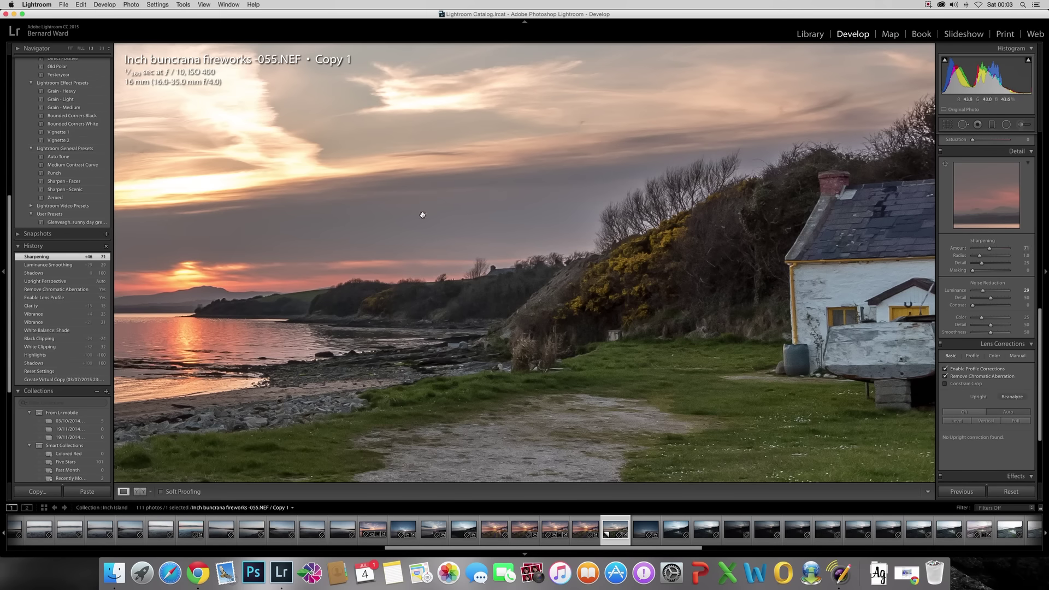
Step: Try a low sharpening Masking value of 6 with the edge mask preview while inspecting the cottage and hillside up close
click(403, 240)
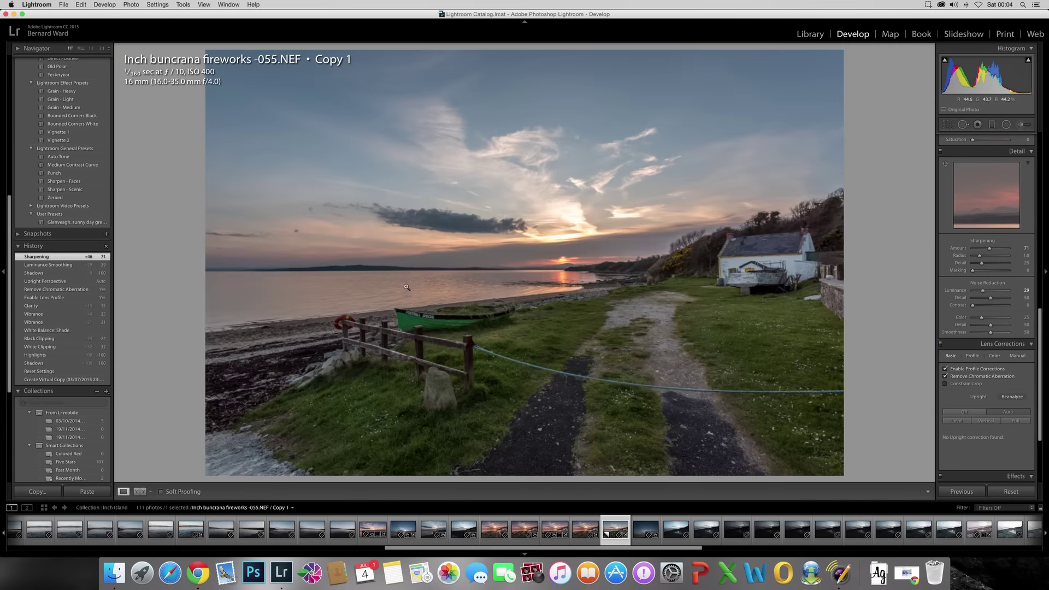
click(686, 205)
drag(648, 366, 469, 154)
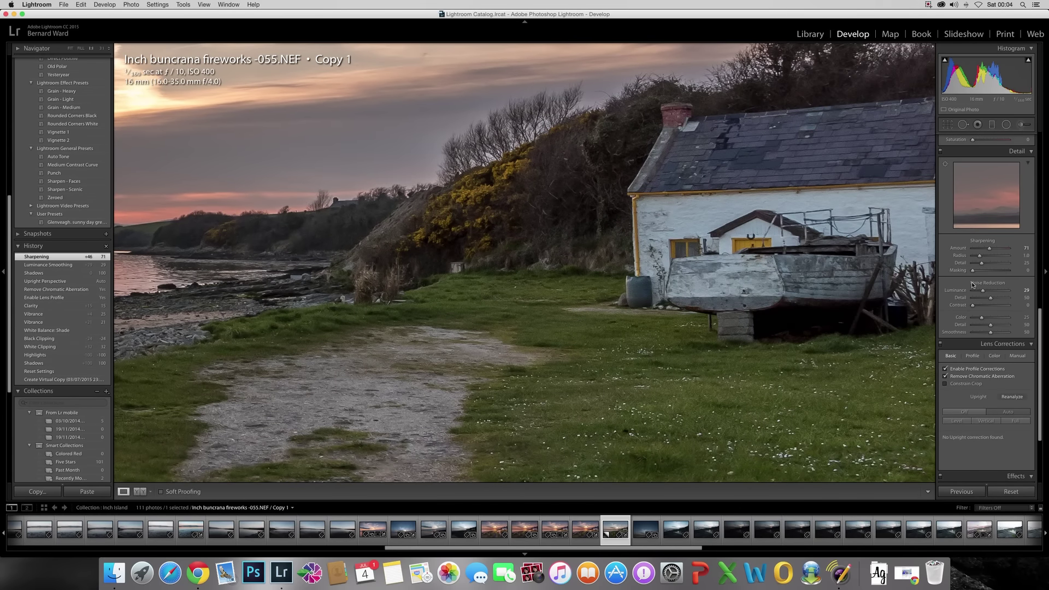
key(alt)
drag(974, 272, 976, 272)
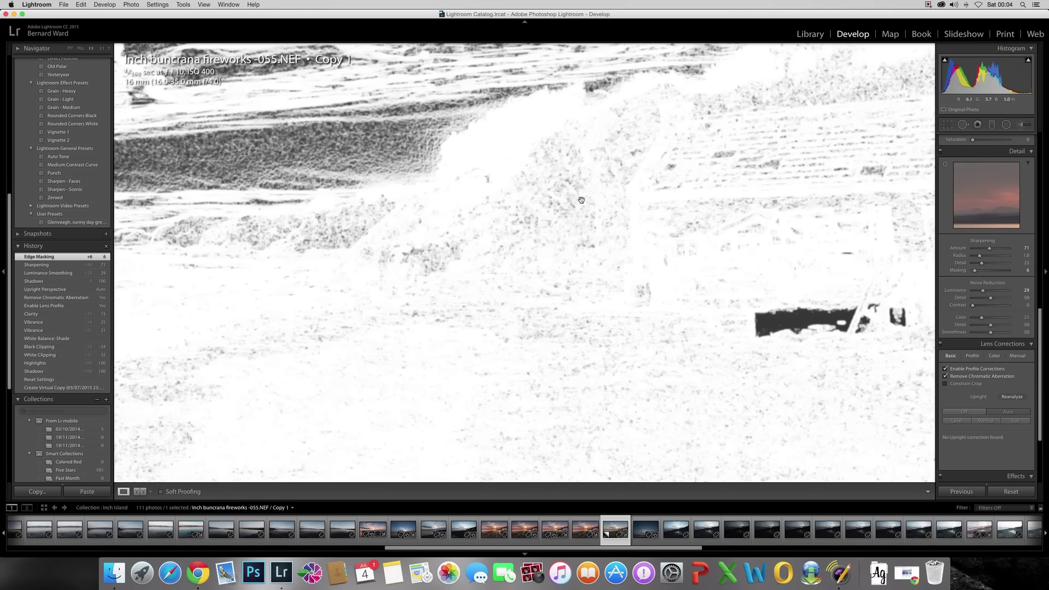
click(527, 198)
click(830, 294)
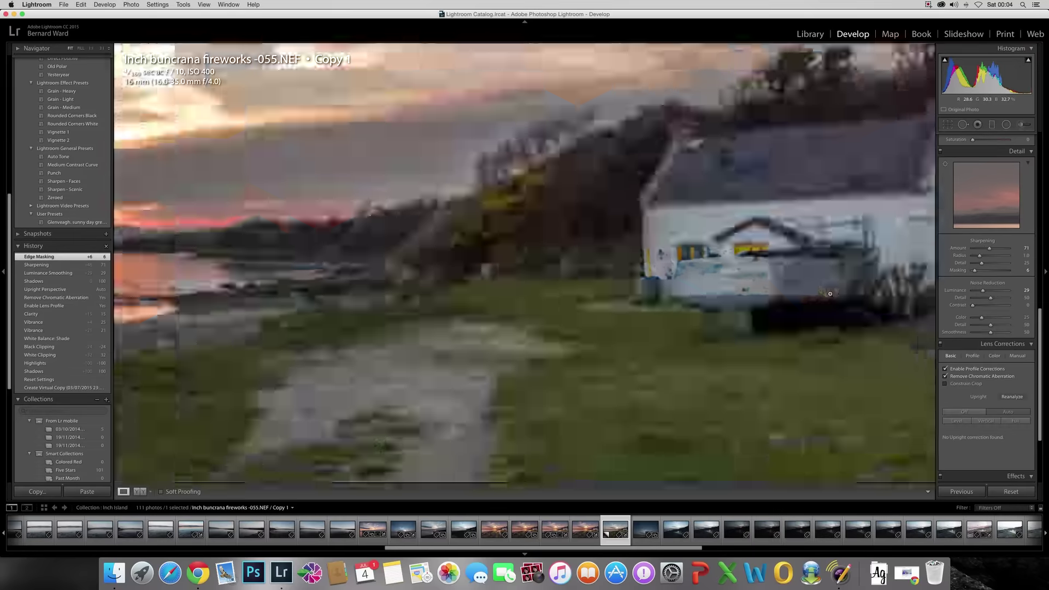
click(830, 294)
Step: Raise the sharpening Masking to 70 while previewing the edge mask across the whole photo
key(alt)
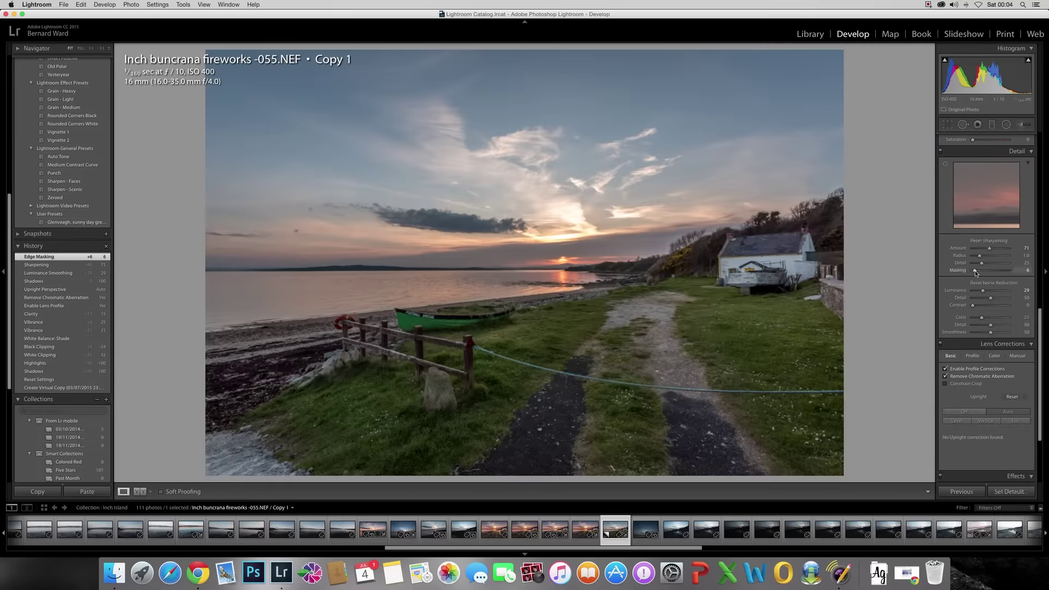
drag(976, 271, 980, 272)
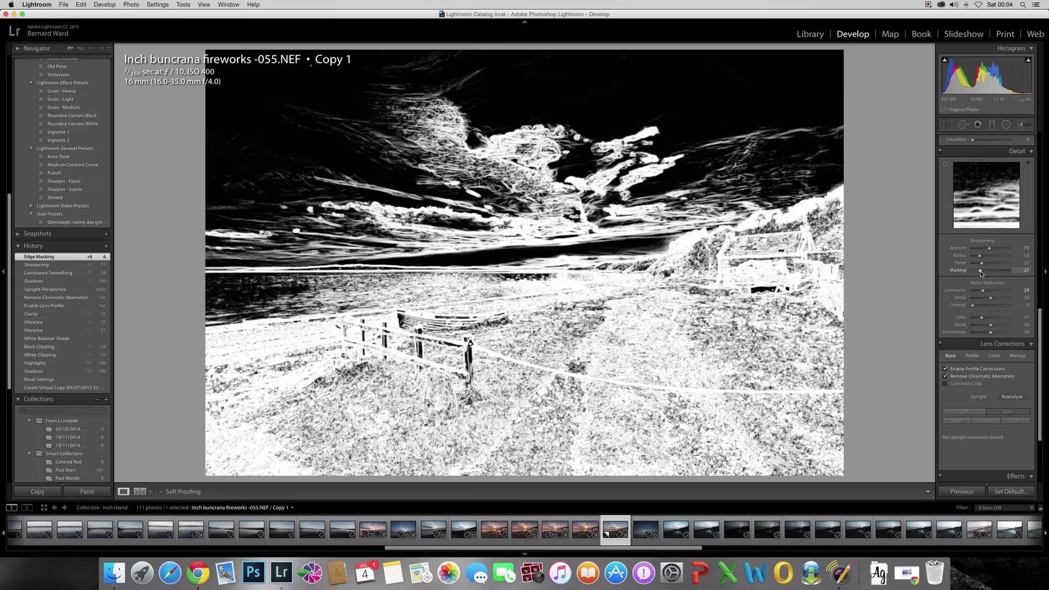
drag(982, 273, 982, 273)
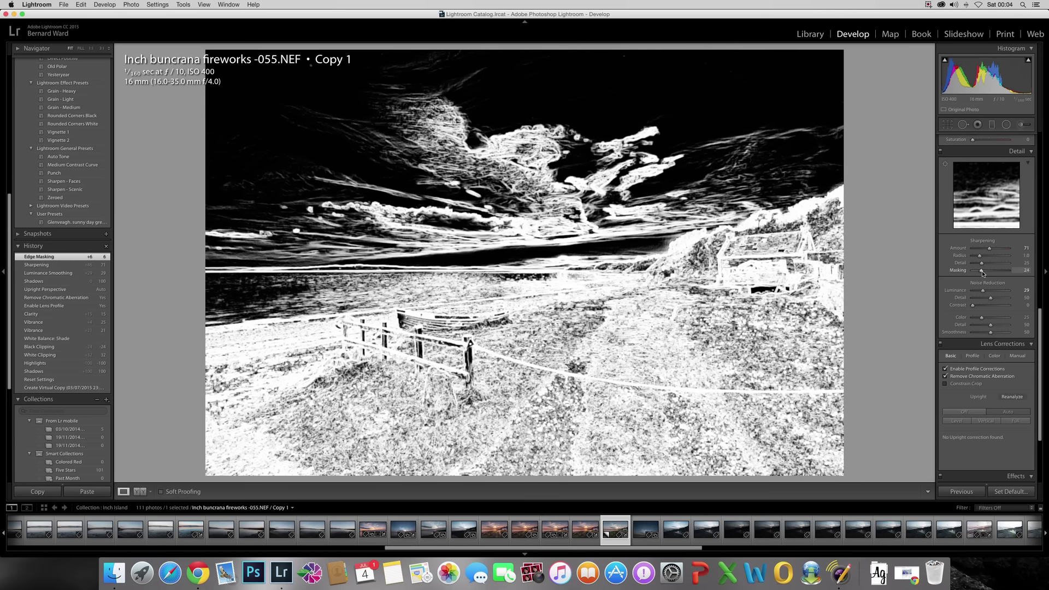
drag(982, 273, 999, 273)
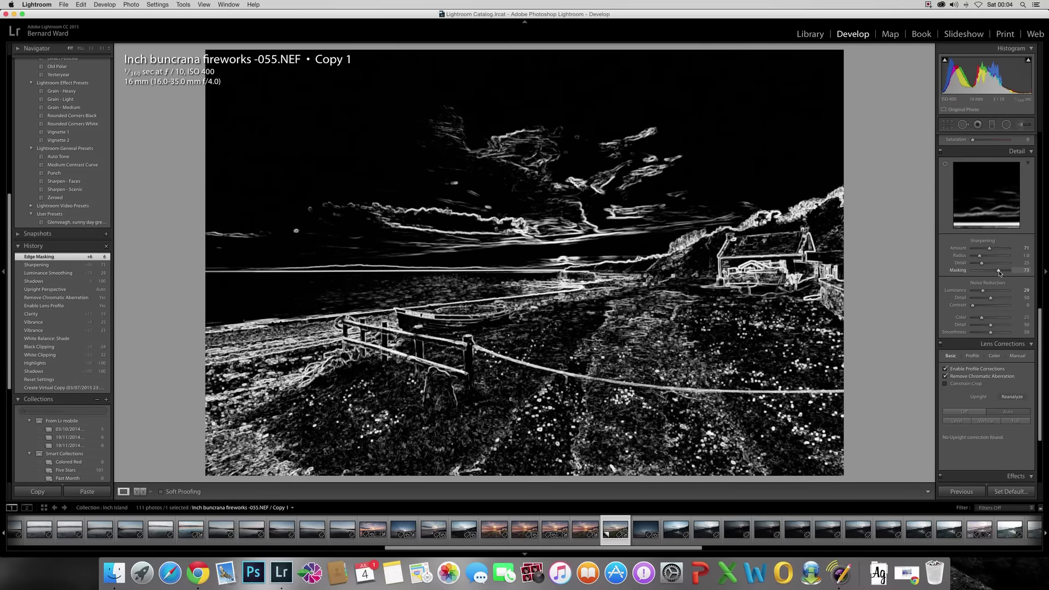
drag(999, 273, 997, 272)
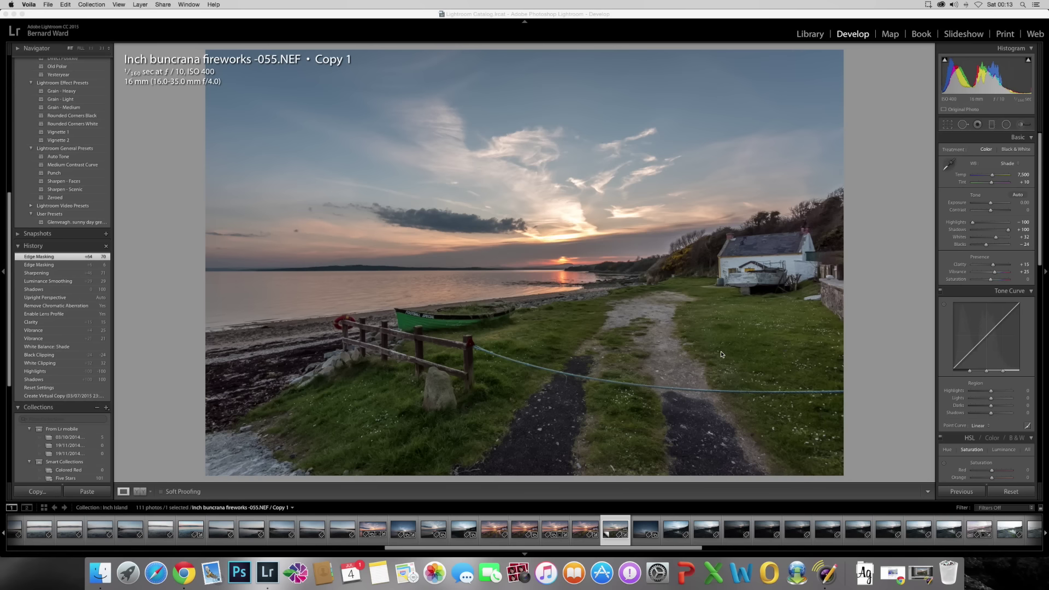
Step: Prepare a new radial filter from the Exposure effect preset, with Exposure at 0.53 and a strongly warmer Temp
click(1038, 212)
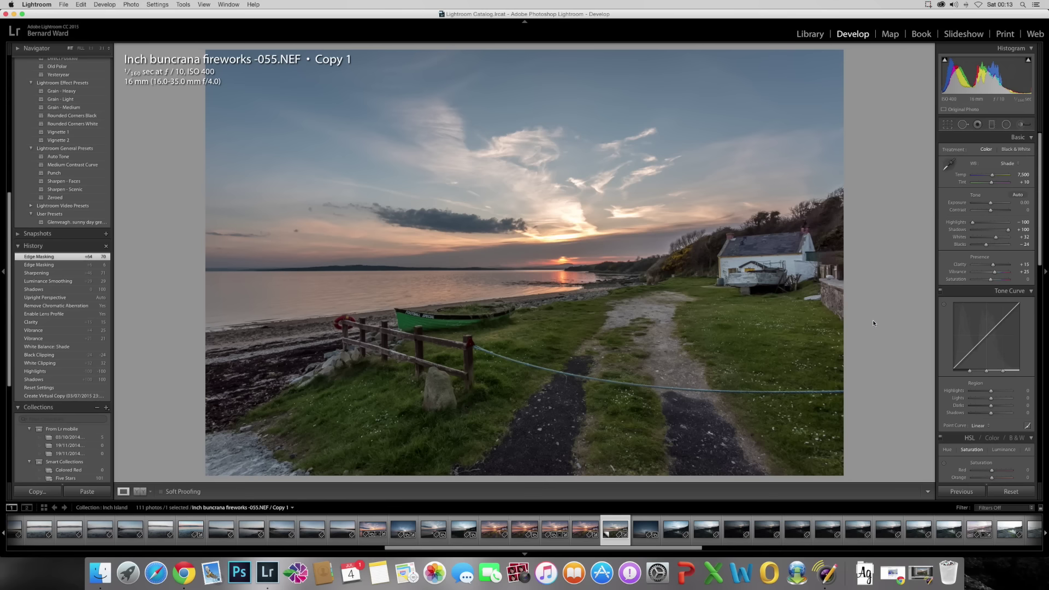
click(1006, 126)
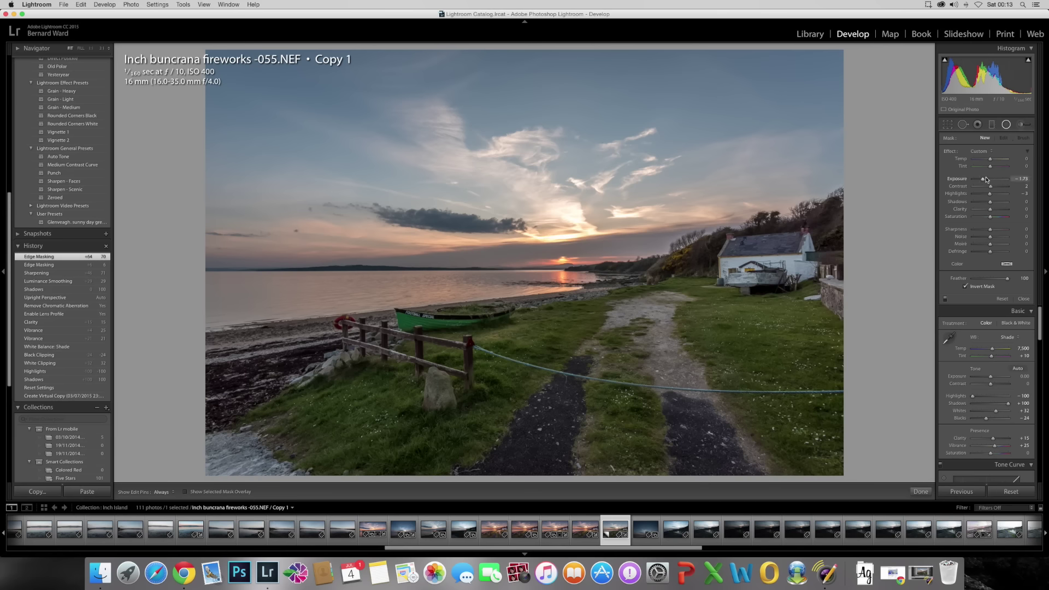
click(979, 155)
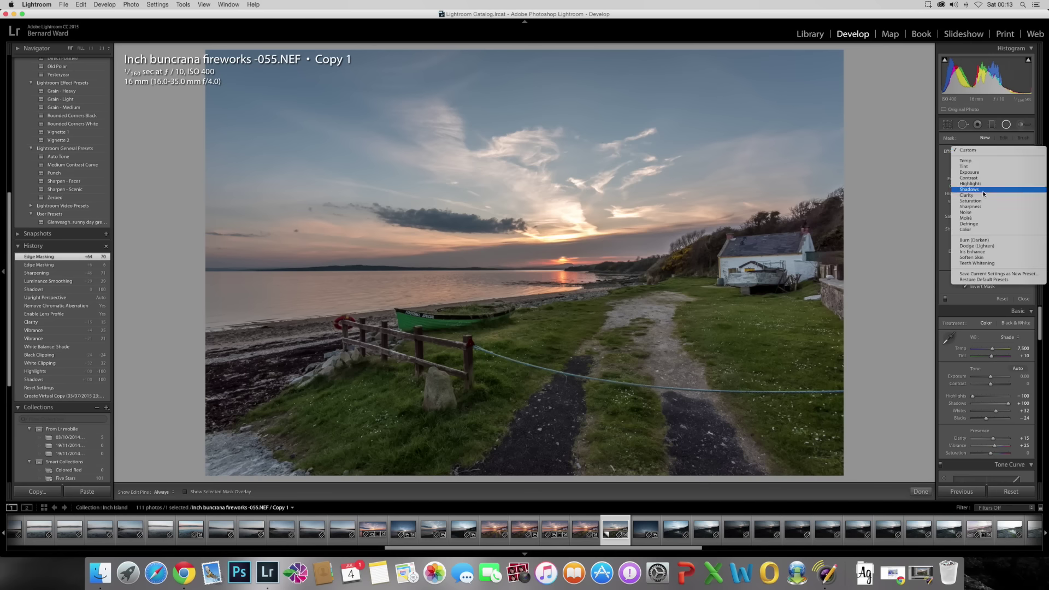
click(977, 173)
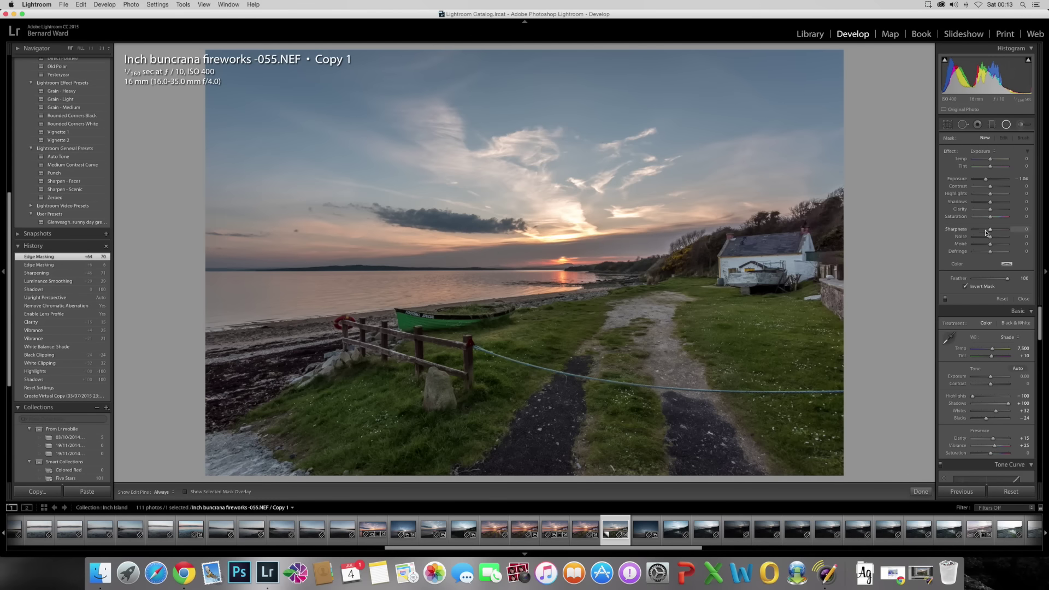
drag(988, 181, 992, 182)
drag(990, 161, 998, 161)
drag(1003, 161, 1002, 161)
Step: Draw a wide radial filter over the sun's reflection at the shoreline and refine its size and position
drag(561, 272, 481, 309)
drag(562, 273, 555, 287)
drag(476, 285, 464, 284)
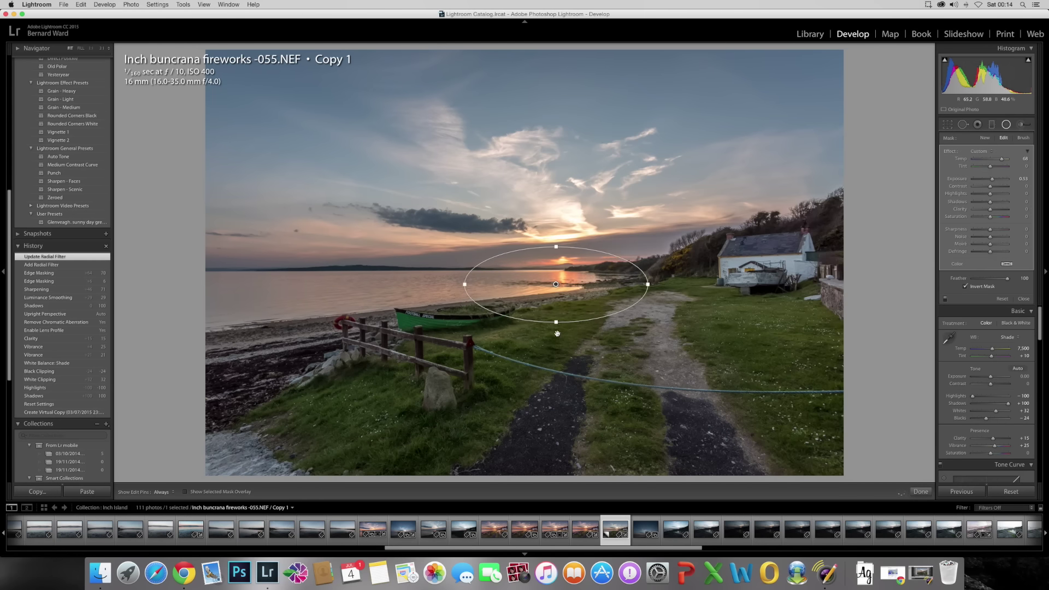
drag(556, 322, 555, 325)
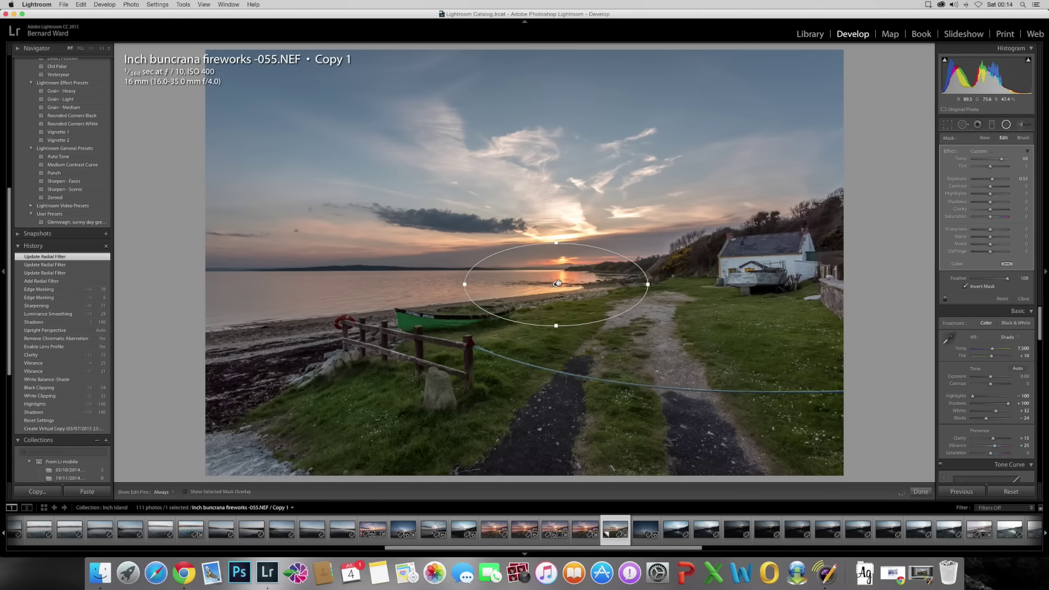
drag(557, 283, 559, 283)
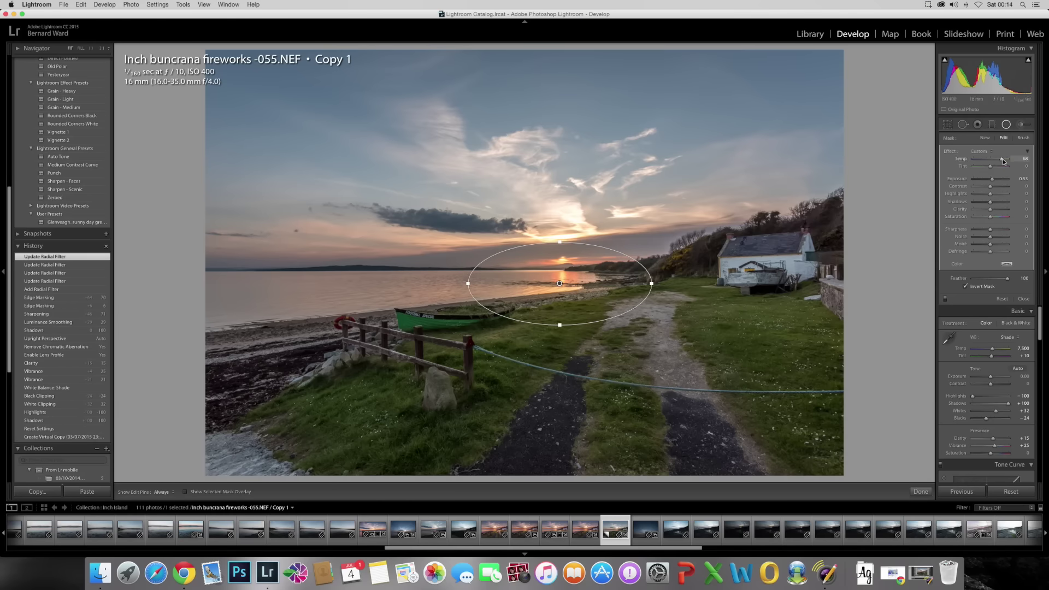
Step: Fine-tune the sun reflection filter's Temp, set its Tint to 29 and widen the ellipse slightly
drag(1003, 160, 1001, 159)
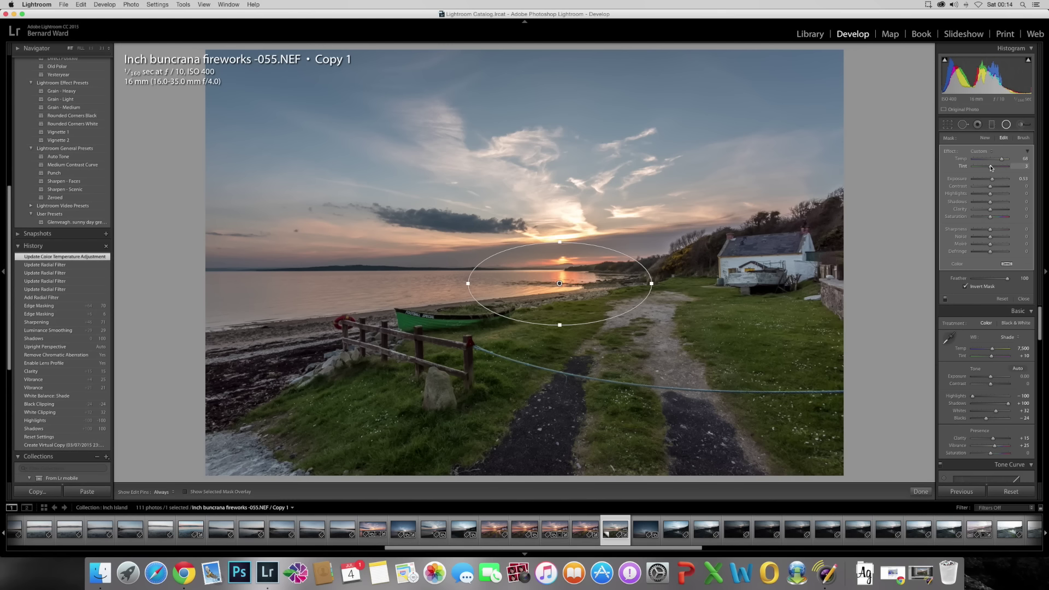
drag(993, 168, 1004, 166)
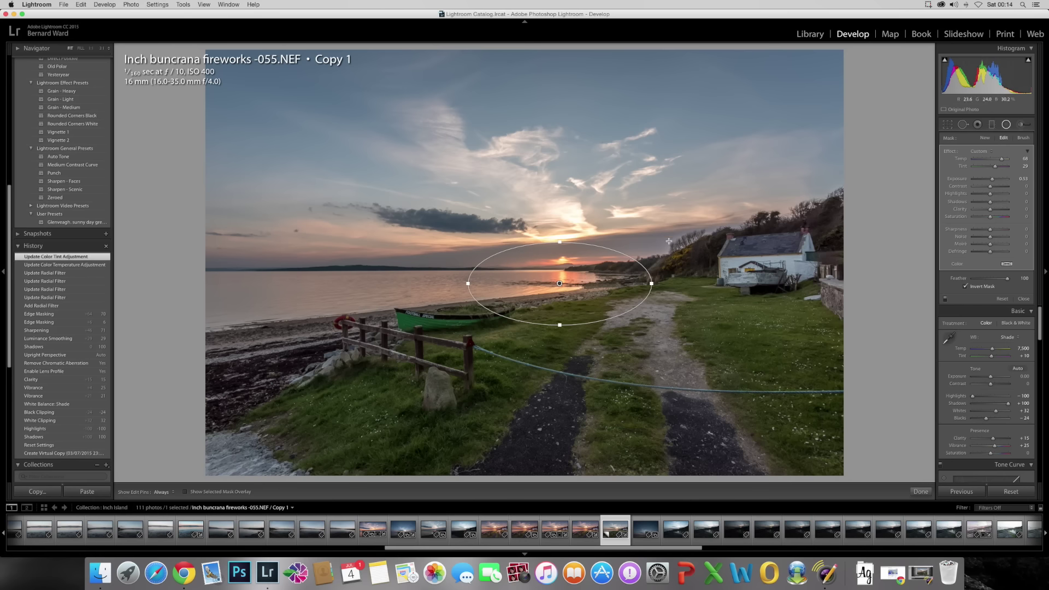
drag(650, 293, 658, 283)
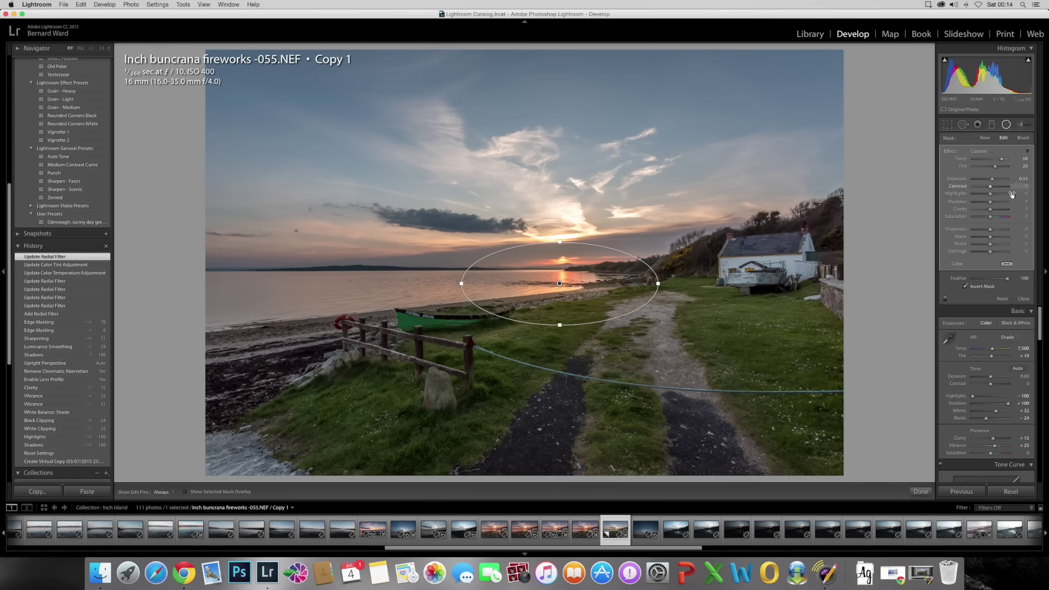
Step: Compare the radial filter with Invert Mask off and back on, and try the Feather amount, ending at 100
mouse_move(1040, 323)
mouse_down()
mouse_move(1037, 337)
mouse_move(1037, 327)
mouse_up()
click(965, 287)
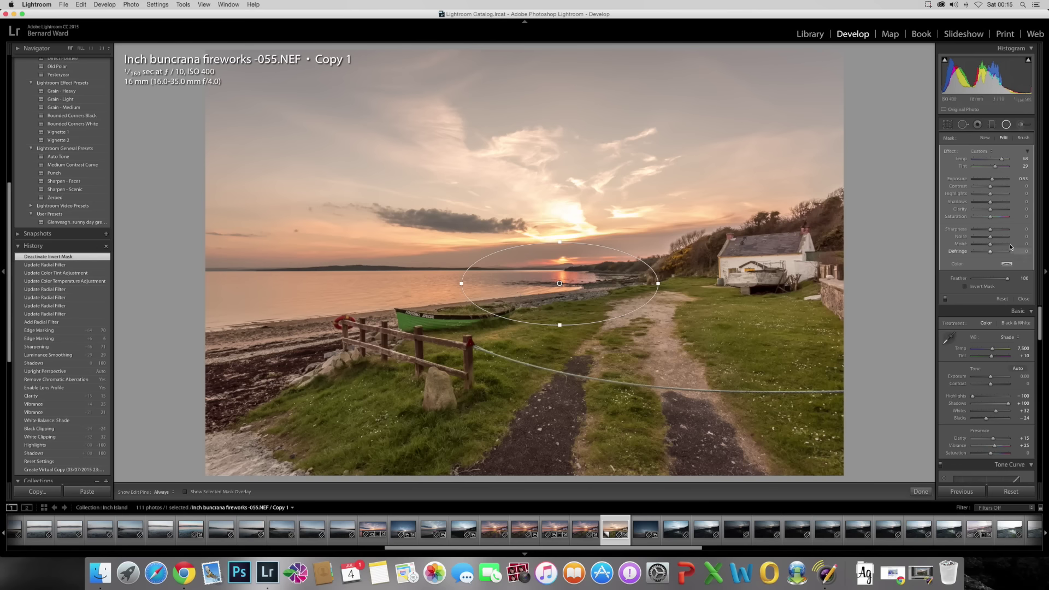
click(965, 286)
mouse_move(1007, 278)
mouse_down()
mouse_move(993, 282)
mouse_move(1008, 278)
mouse_up()
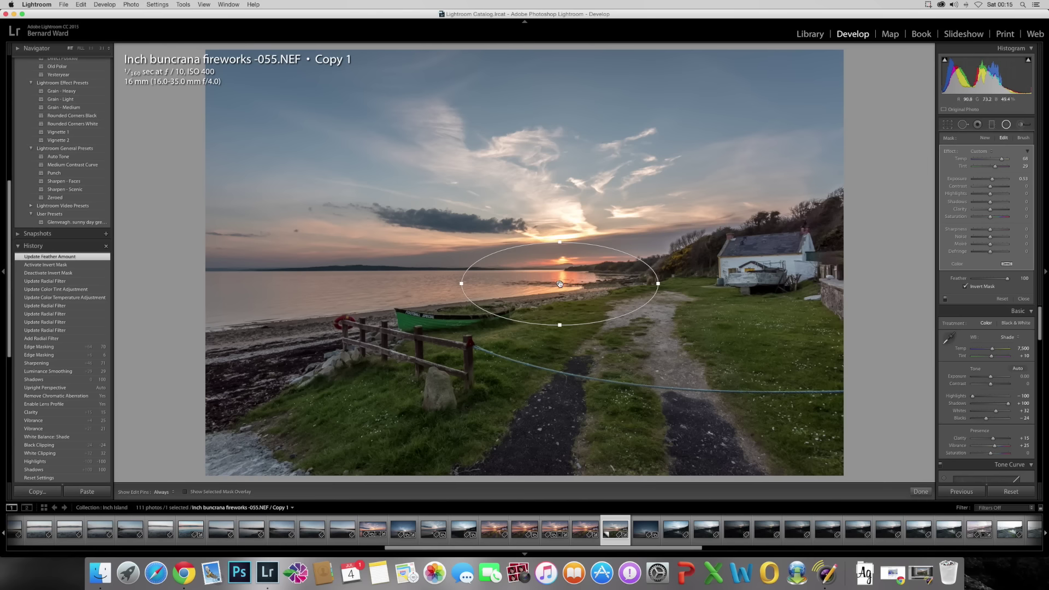
Step: Duplicate the radial filter onto the gravel path and set its Temp to 93, Tint to 47, Exposure to 0.43, Highlights to -40 and Clarity to 20
right_click(560, 284)
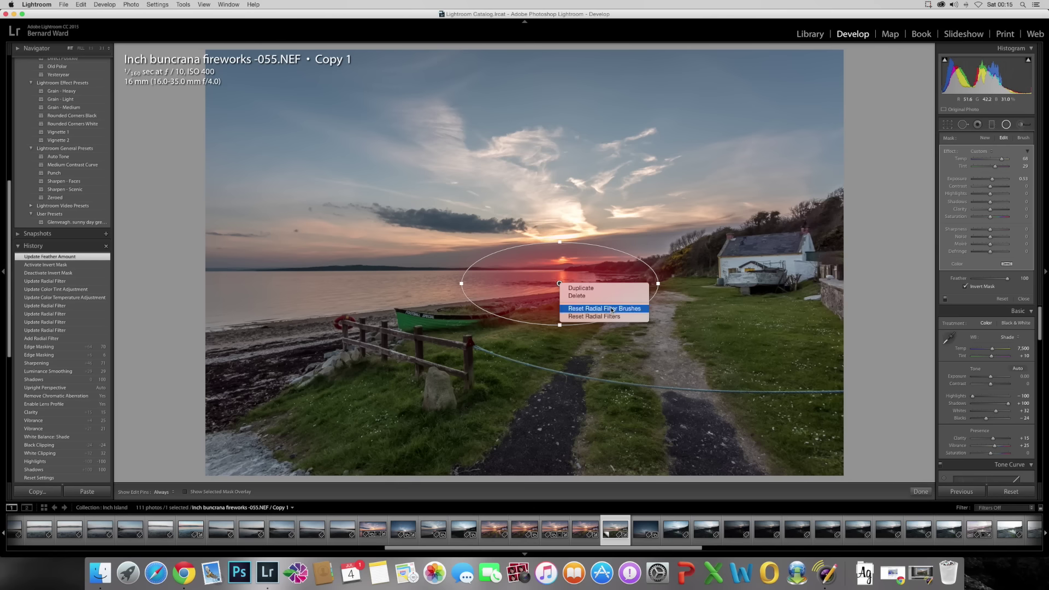
click(606, 288)
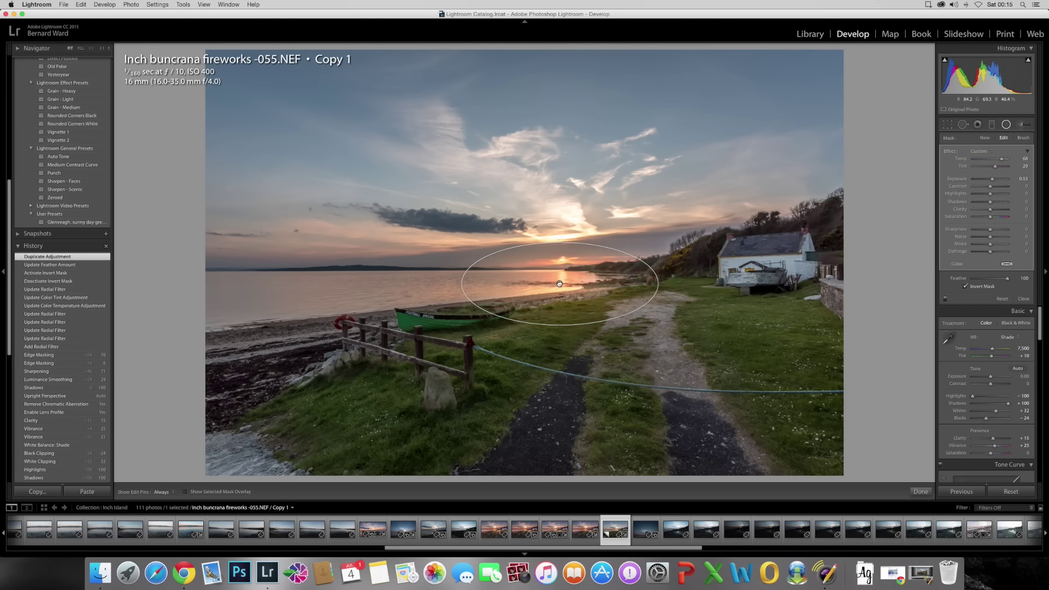
drag(560, 282, 658, 305)
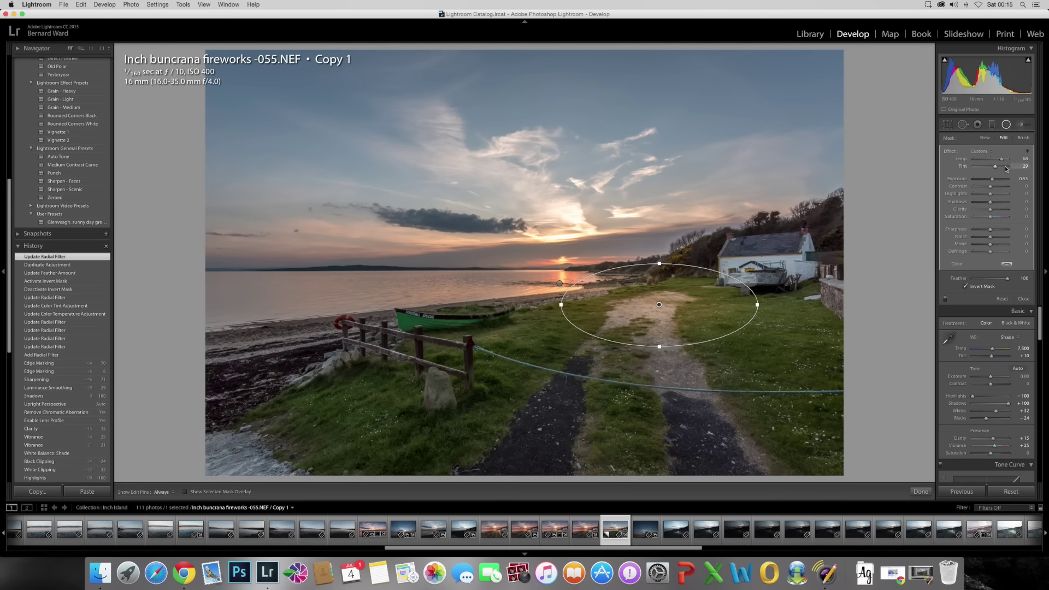
drag(1002, 160, 993, 212)
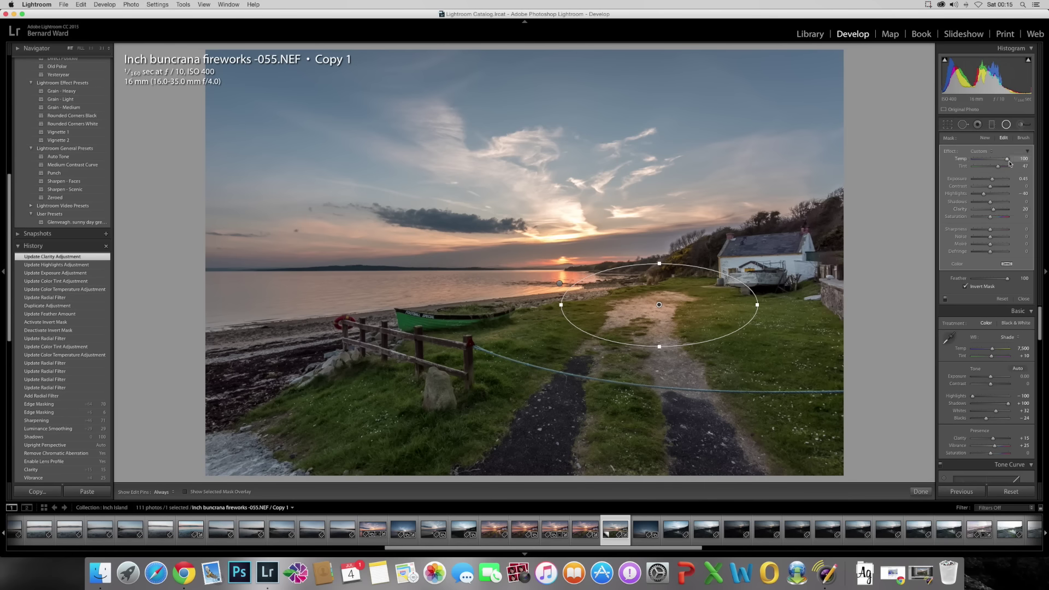
drag(1007, 159, 1006, 162)
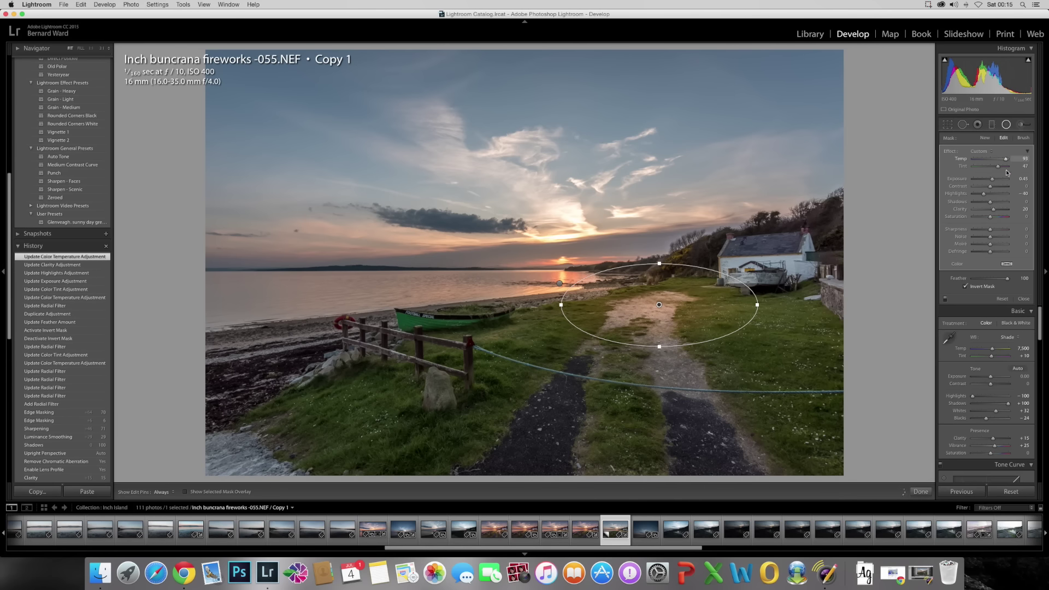
Step: Duplicate the path's radial filter twice, keeping one copy in place and moving the other over the sea and horizon, widened across the water
right_click(658, 306)
click(659, 307)
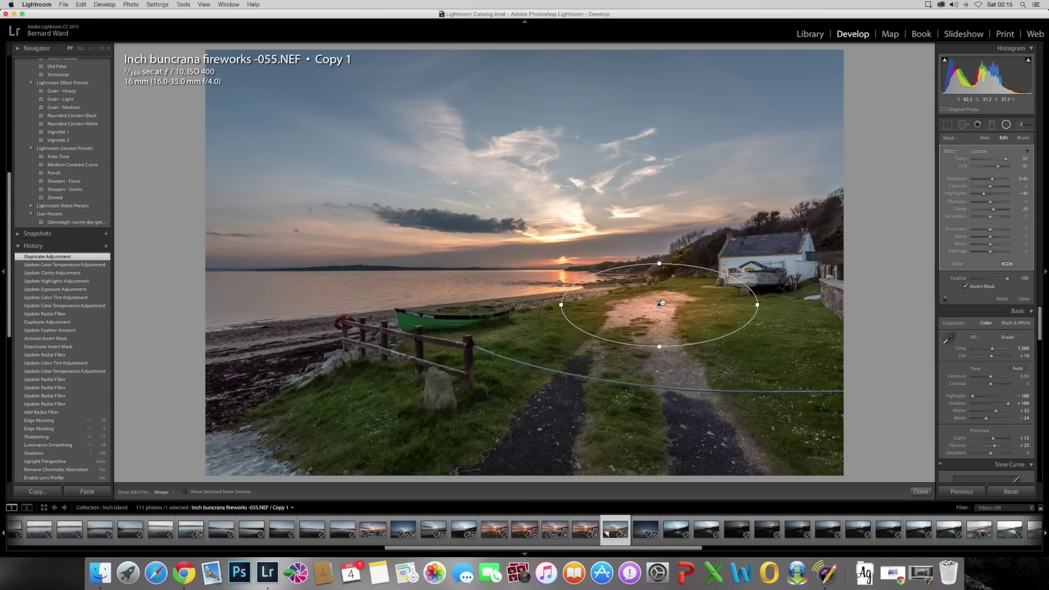
right_click(659, 305)
click(664, 306)
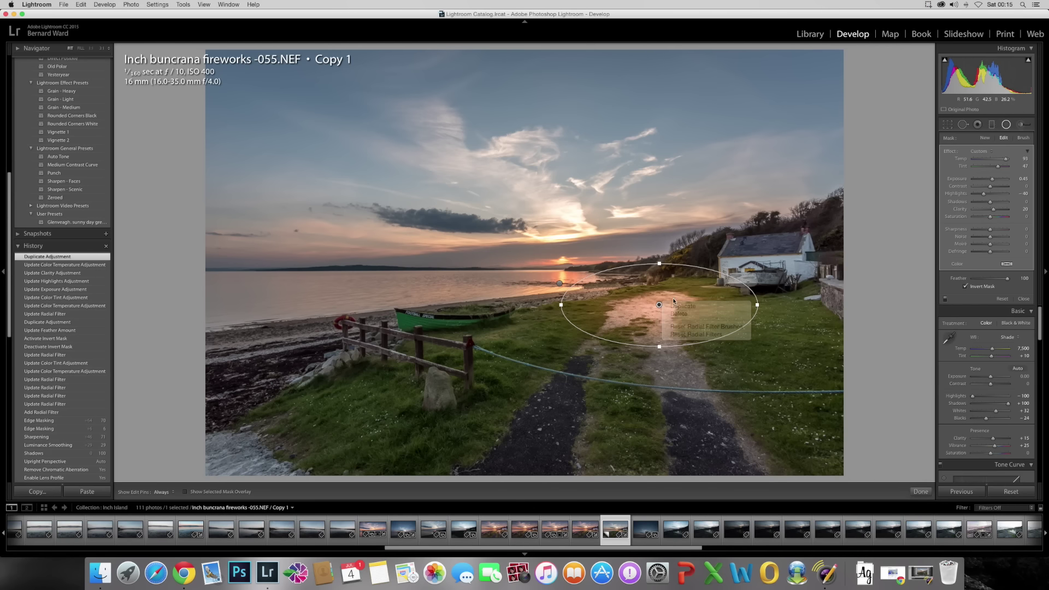
drag(657, 302, 297, 276)
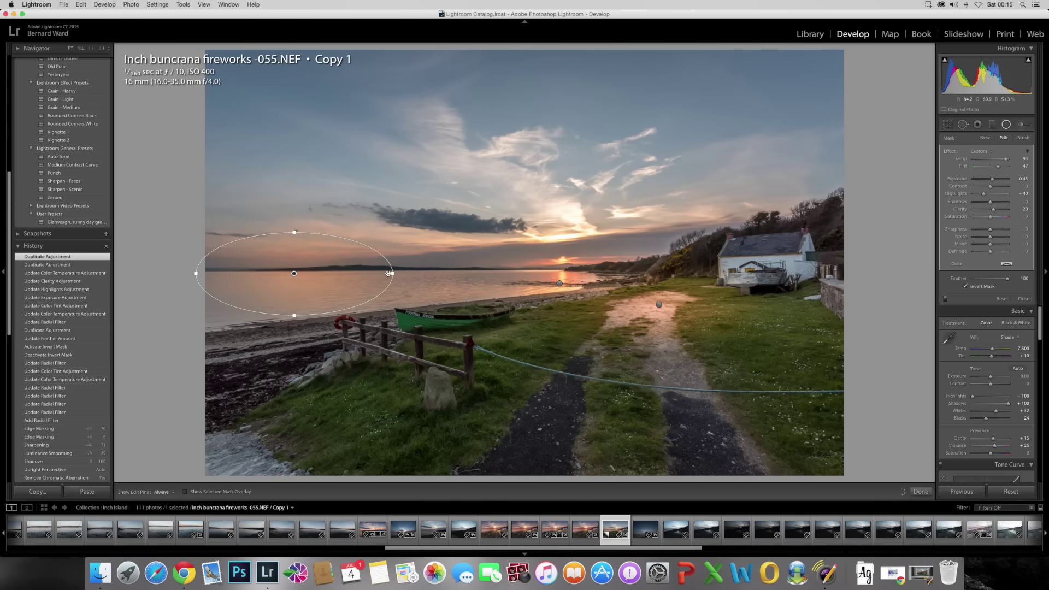
drag(397, 275, 357, 263)
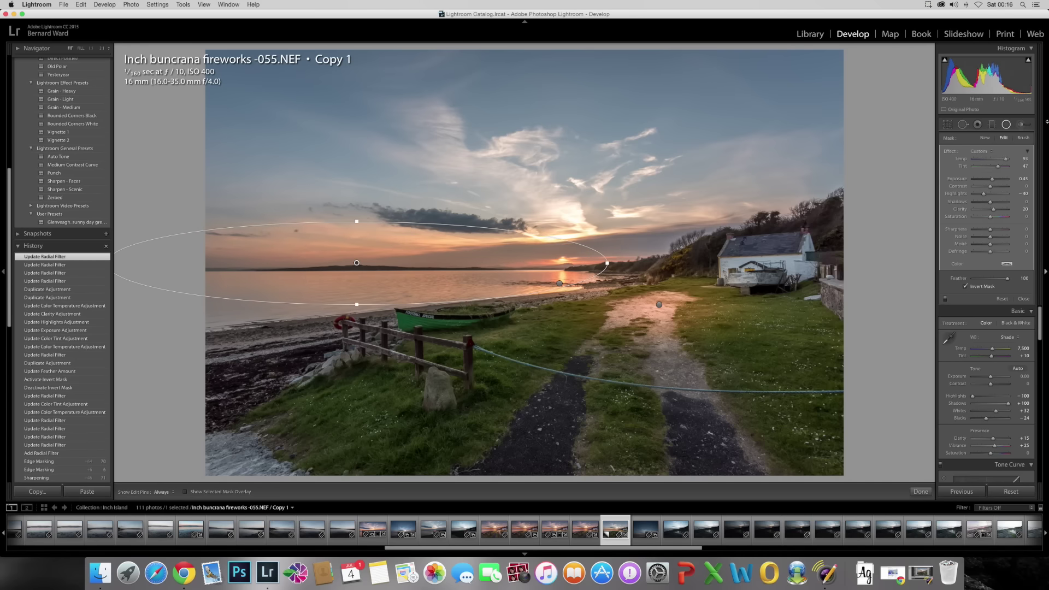
click(1008, 128)
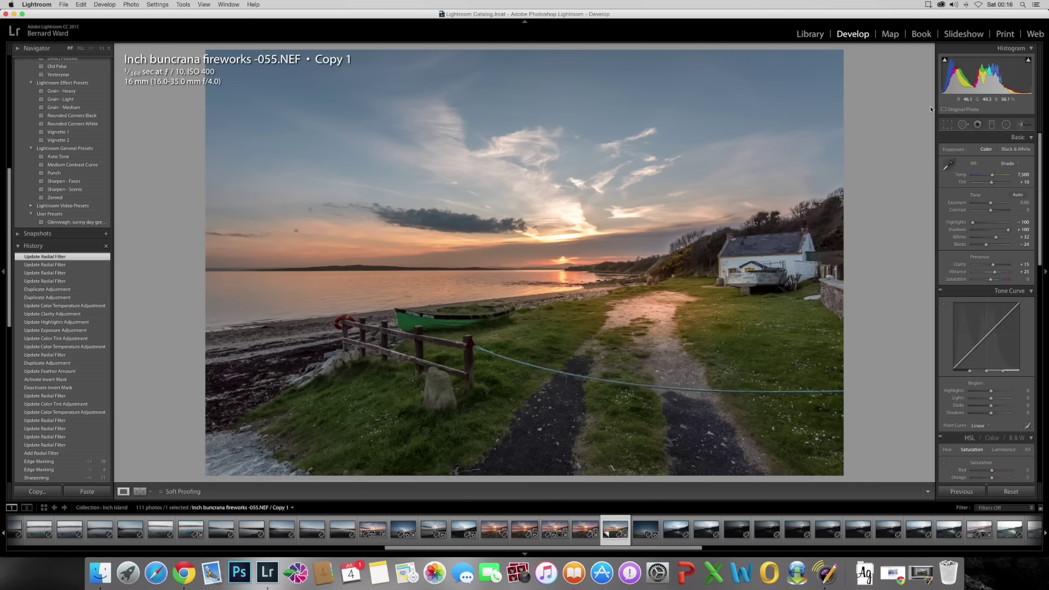
Step: Prepare a new graduated filter with a neutral Temp, a negative Exposure and an increased Contrast
click(992, 125)
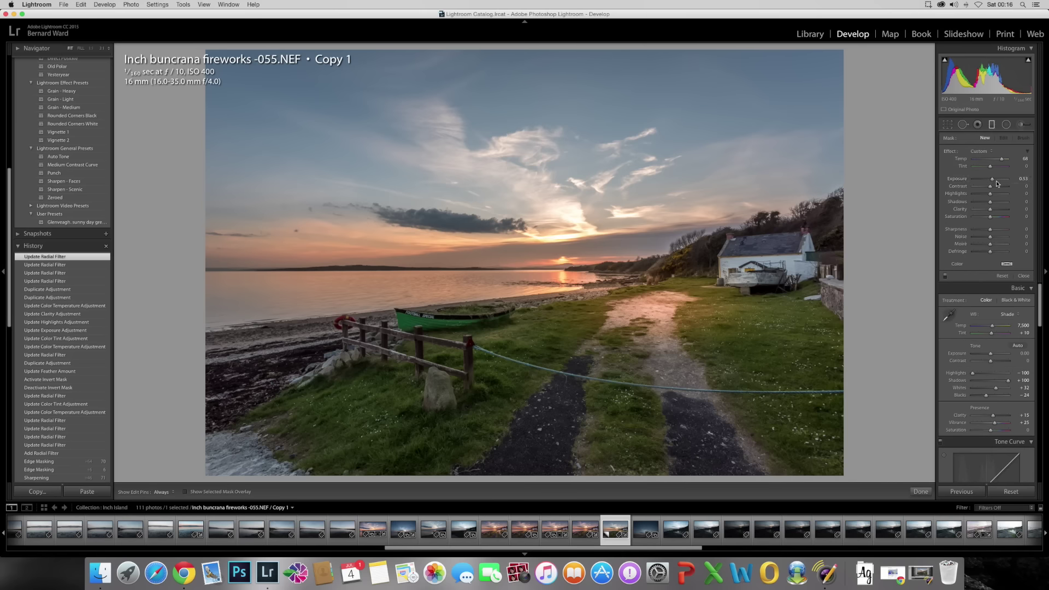
double_click(992, 182)
drag(1002, 160, 991, 160)
click(994, 125)
click(993, 124)
drag(986, 180, 997, 187)
Step: Draw the graduated filter from the upper sky down to the horizon, extend its upper edge, and set Exposure to -1.07 and Temp to -21
drag(517, 79, 521, 278)
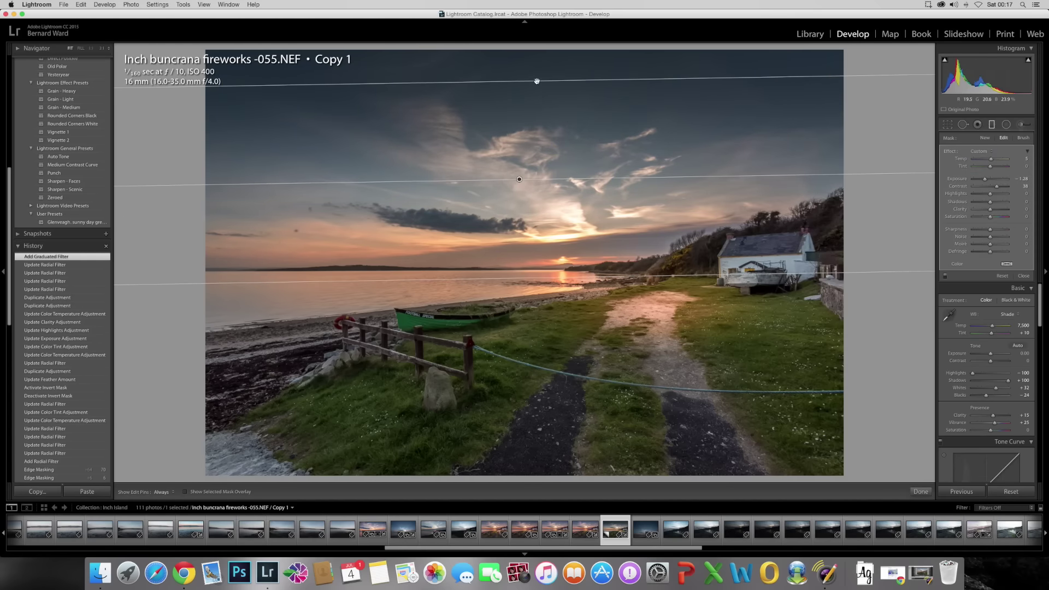
drag(538, 80, 543, 66)
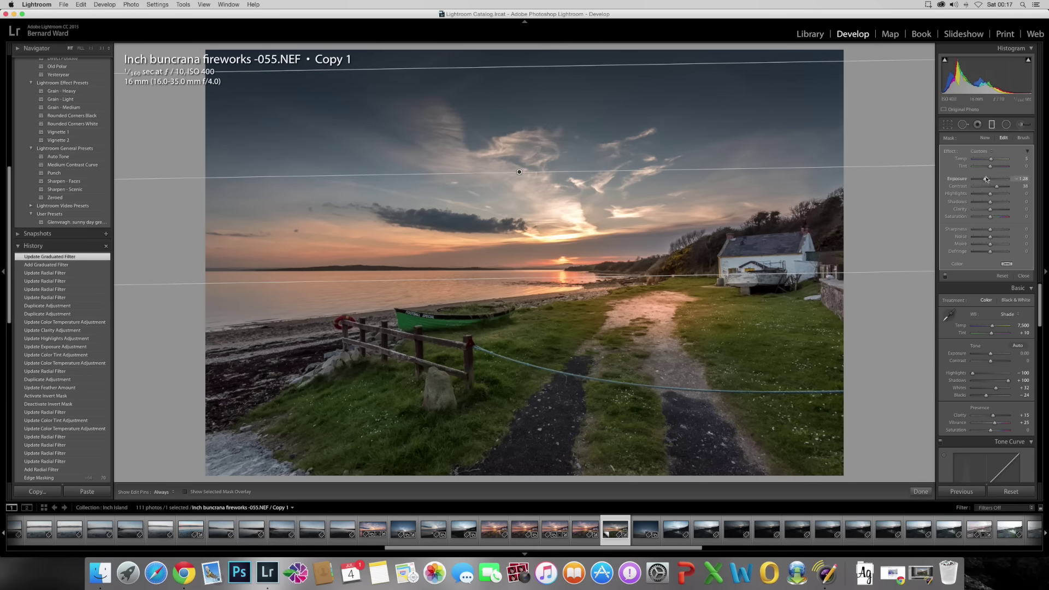
drag(986, 181, 986, 180)
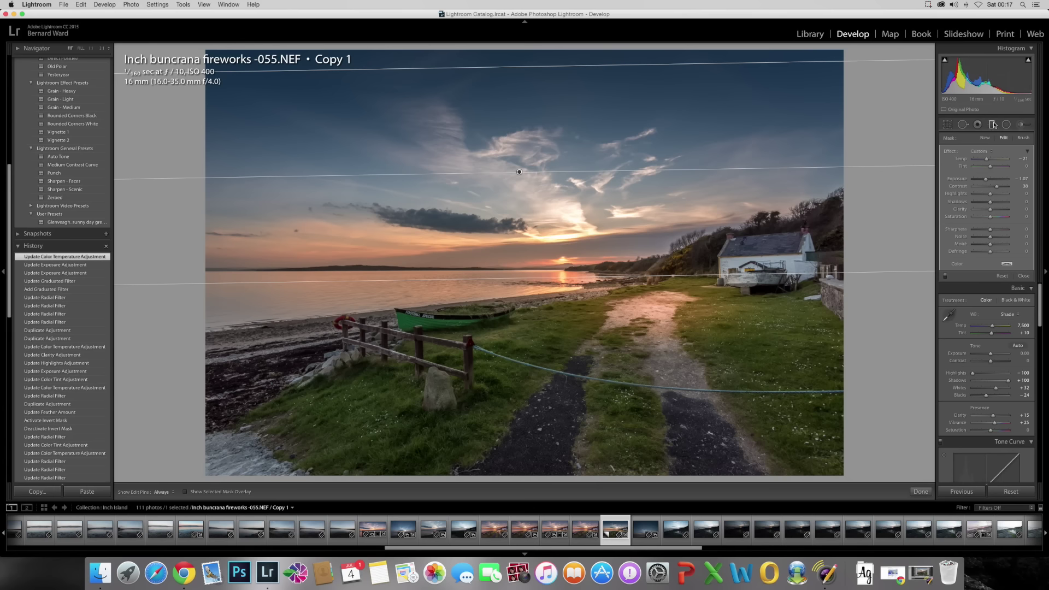
Step: Reselect the sky's graduated filter and set its Exposure to -1.30, Highlights to -43 and Clarity to -40
click(992, 125)
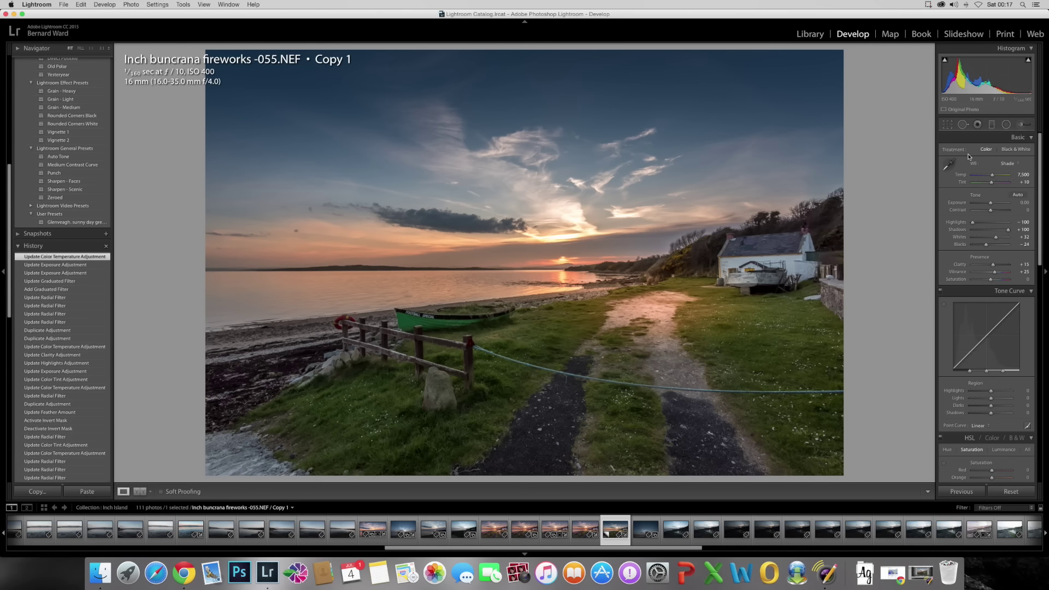
click(993, 125)
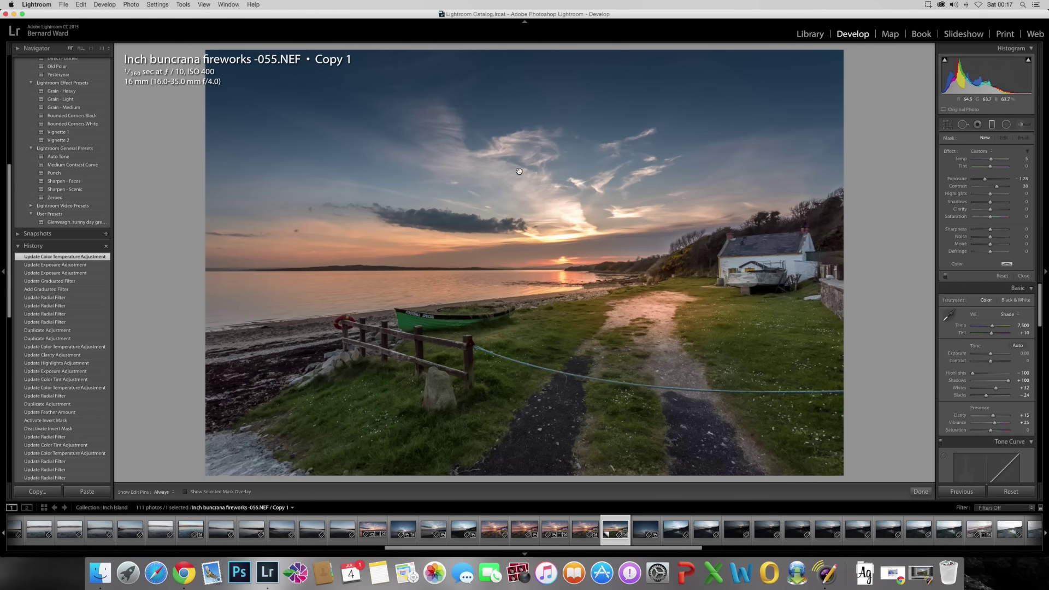
click(519, 171)
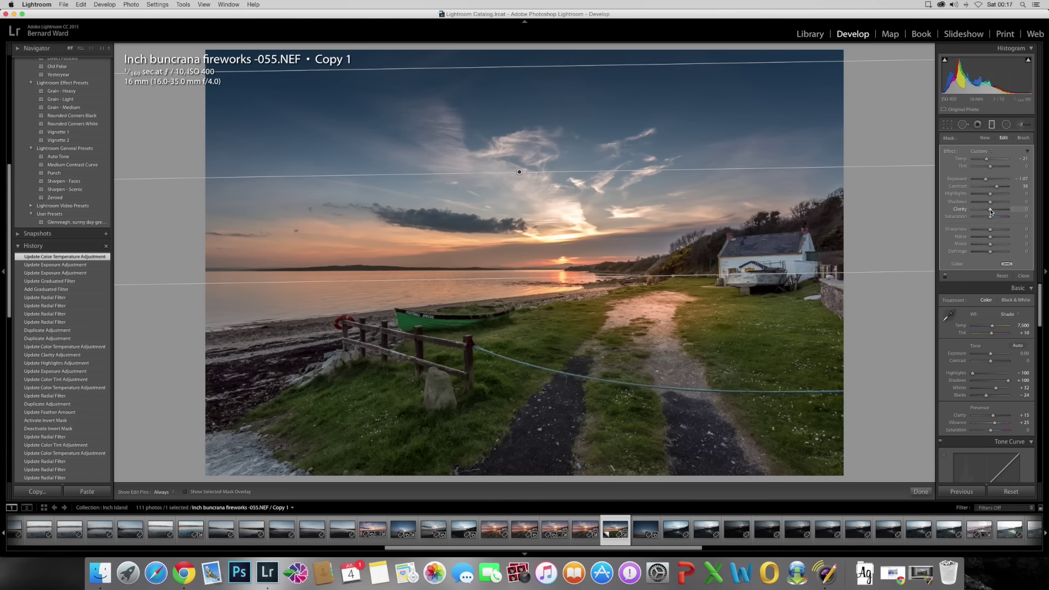
mouse_move(990, 212)
mouse_down()
mouse_move(970, 209)
mouse_move(980, 211)
mouse_move(984, 178)
mouse_move(982, 195)
mouse_up()
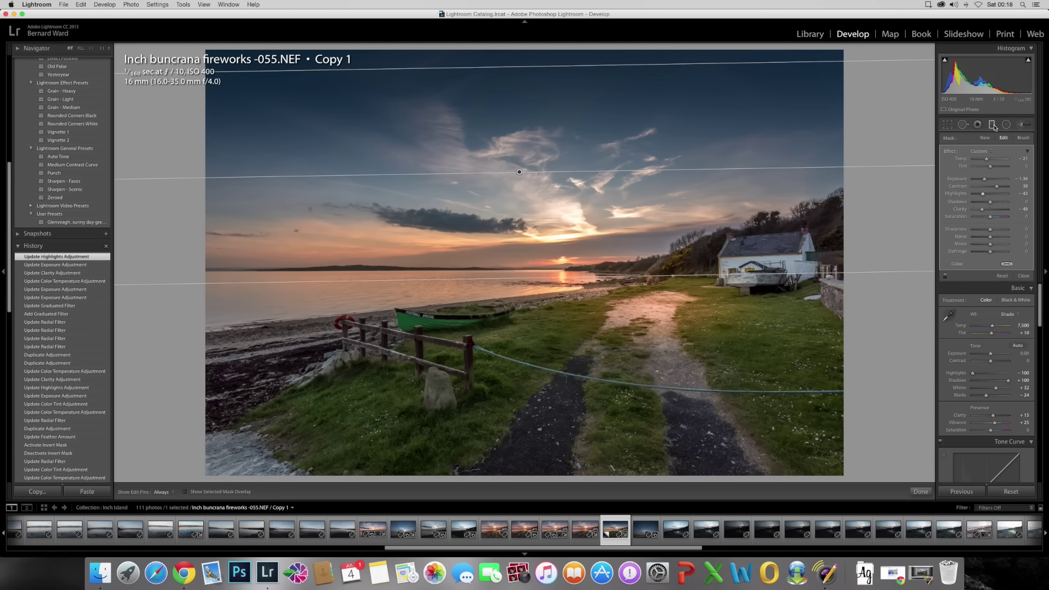
click(992, 126)
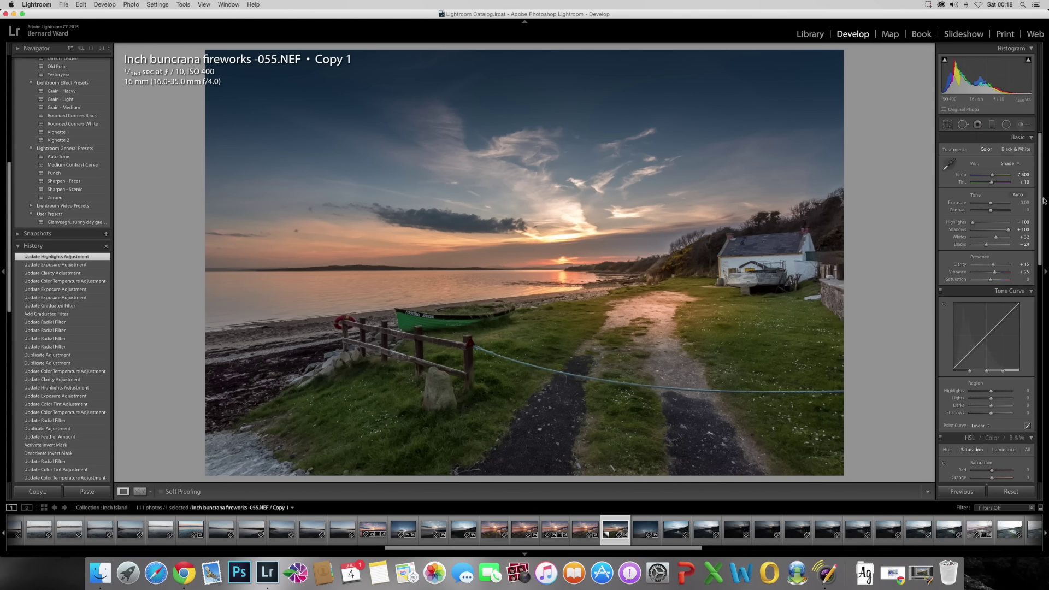
Step: Set up a warm Adjustment Brush with Temp 76, Tint 36, Exposure 0.16, Flow 39 and Density 88
drag(1039, 201, 1038, 211)
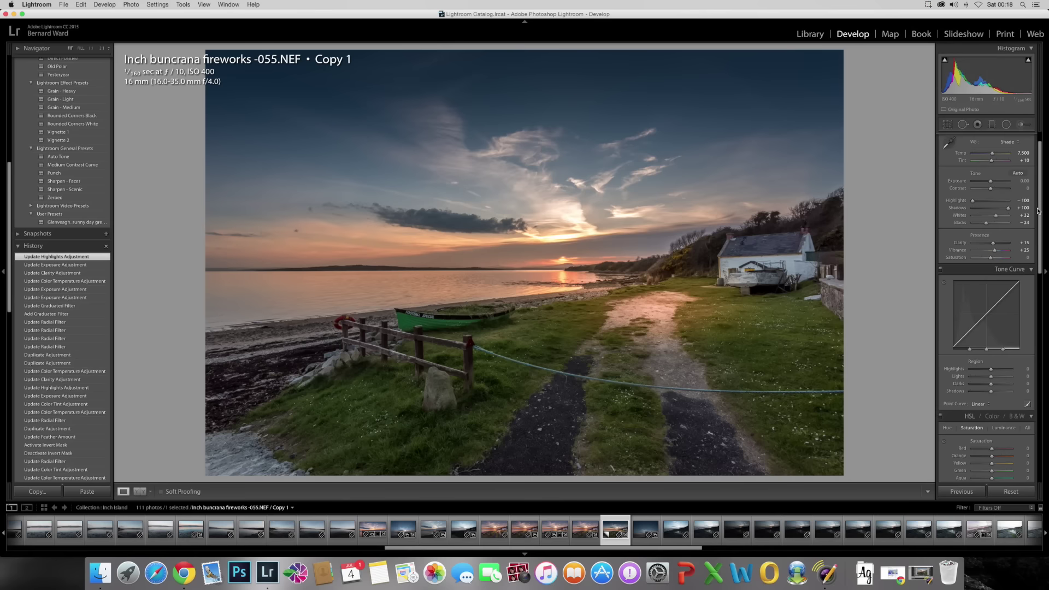
click(1021, 125)
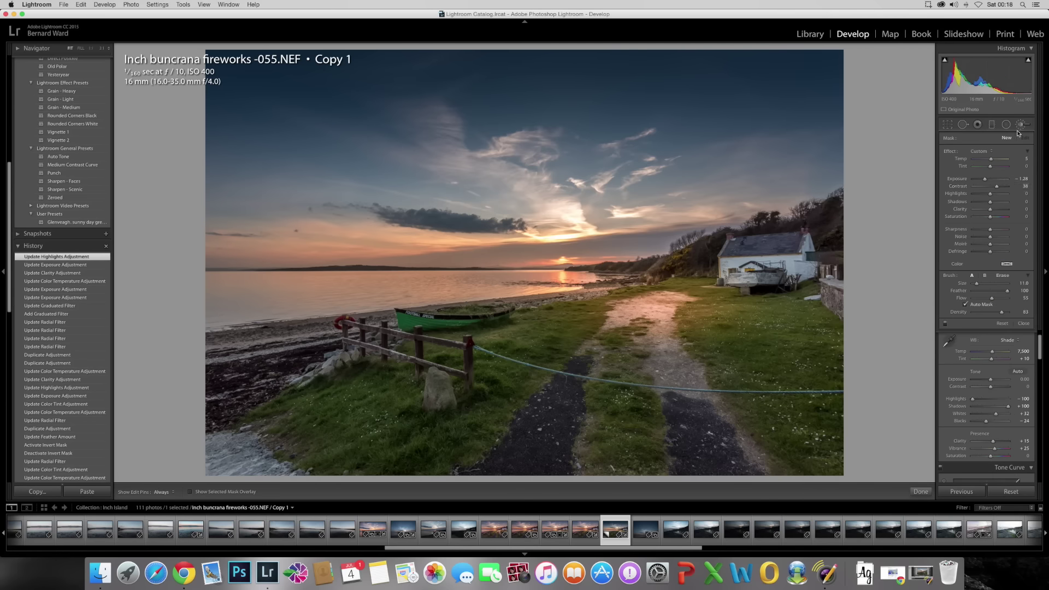
drag(985, 180, 994, 181)
mouse_move(992, 161)
mouse_down()
mouse_move(1004, 161)
mouse_move(996, 169)
mouse_up()
drag(1001, 312, 1004, 312)
drag(992, 300, 989, 302)
Step: Paint warm light with the Adjustment Brush over the shoreline, the grass beside the path and cottage, and the grass near the green boat
mouse_move(618, 280)
mouse_down()
mouse_move(569, 287)
mouse_move(584, 284)
mouse_up()
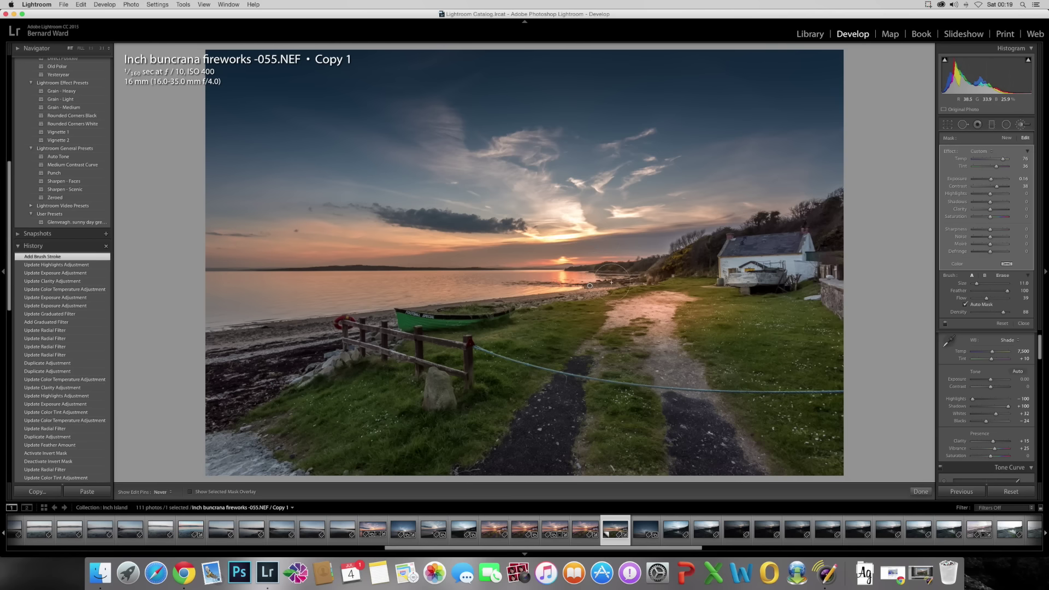
key(h)
click(594, 293)
click(699, 276)
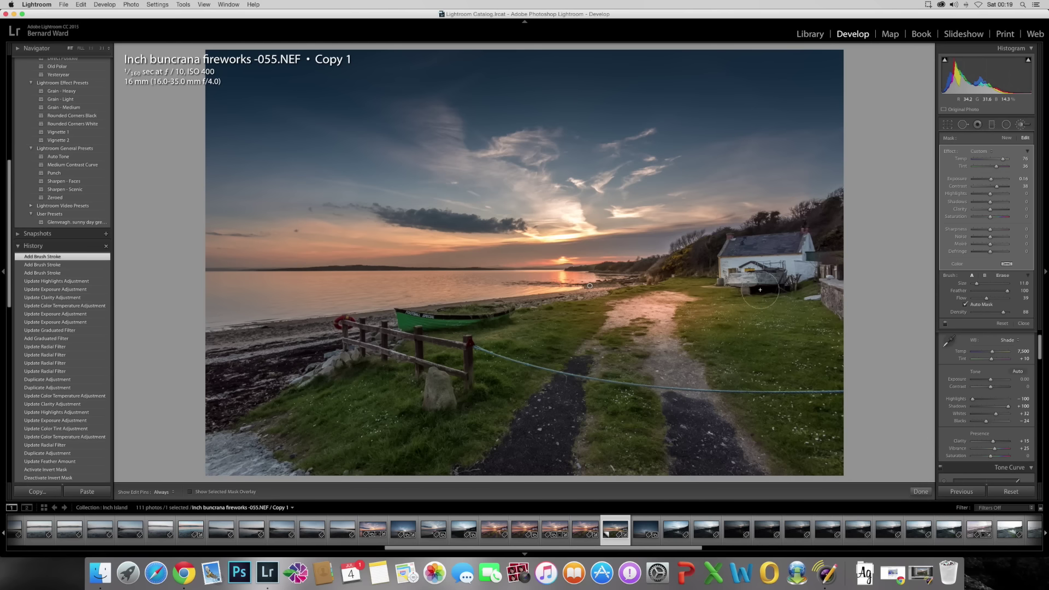
click(752, 295)
click(666, 276)
click(671, 276)
click(715, 307)
click(715, 307)
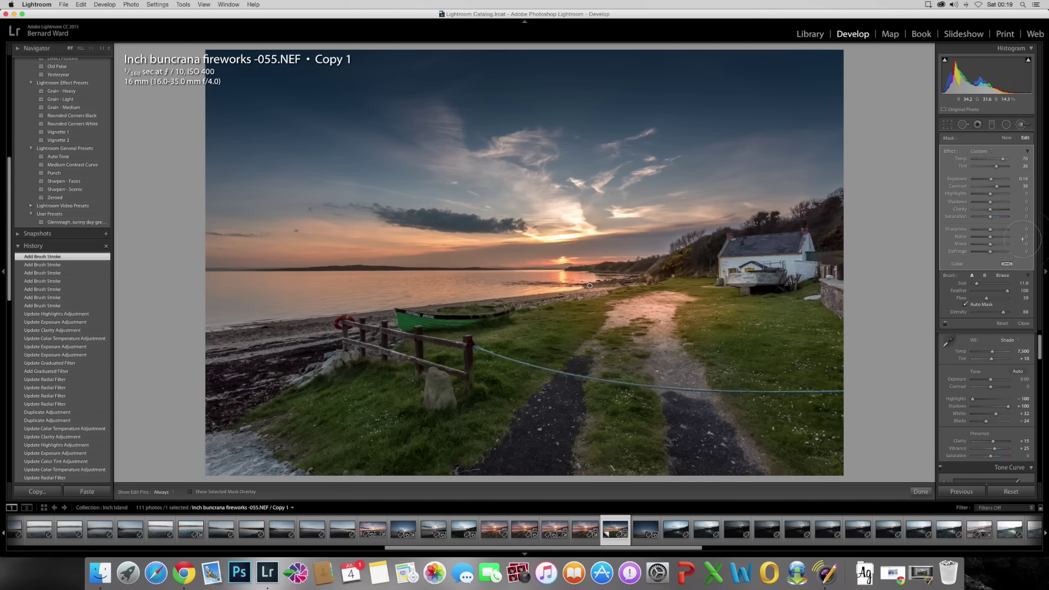
click(670, 277)
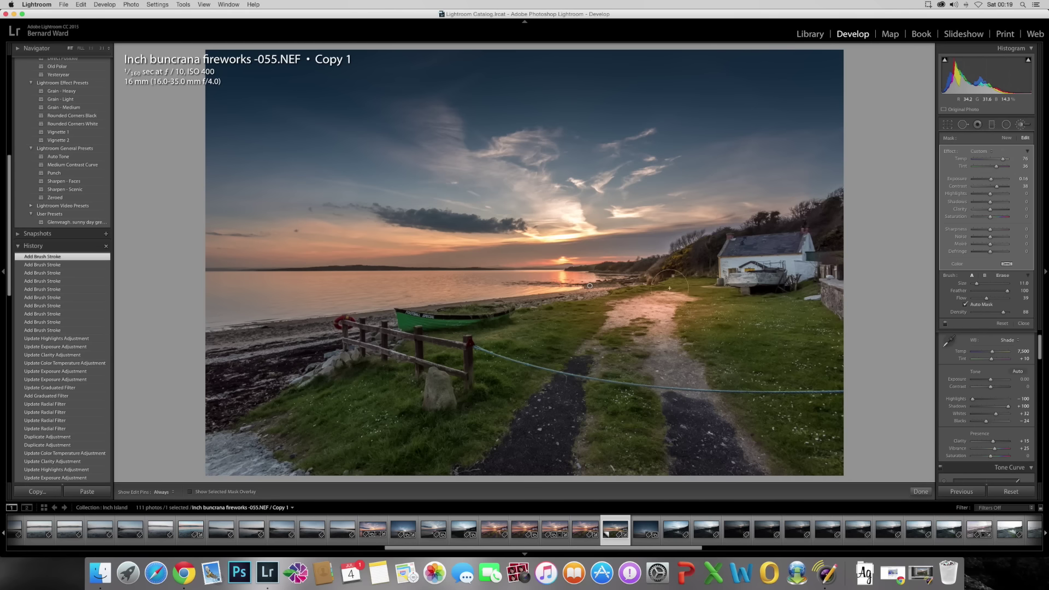
click(682, 280)
click(682, 280)
click(677, 276)
click(764, 301)
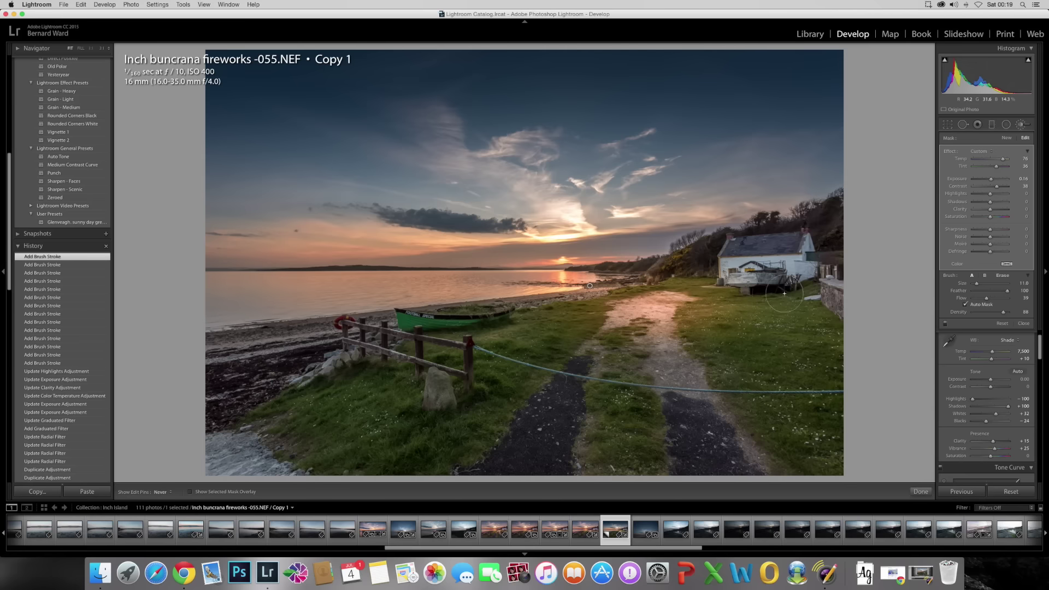
click(705, 283)
click(765, 295)
click(798, 309)
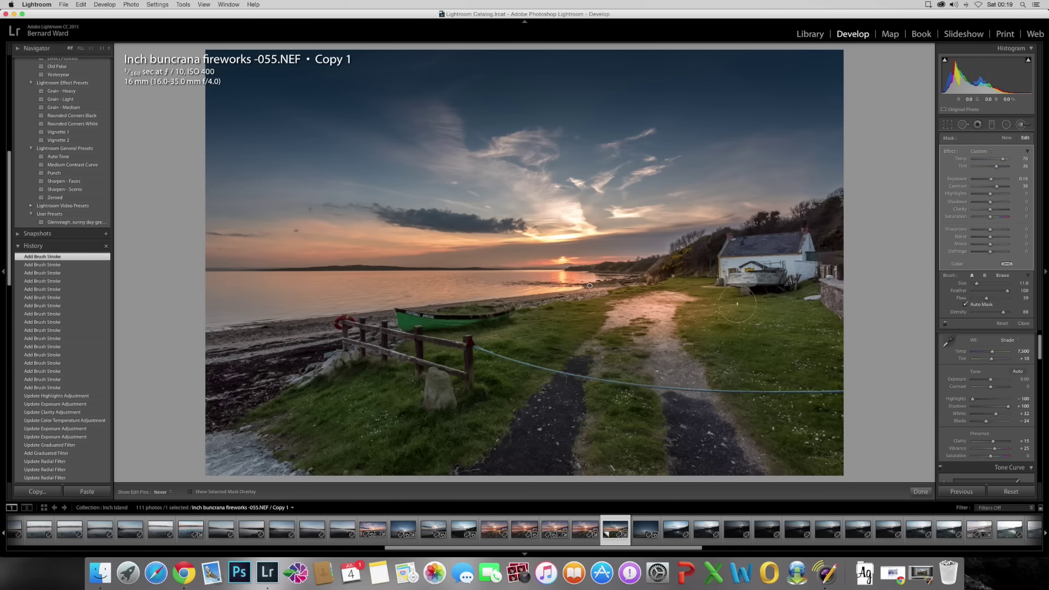
click(738, 316)
click(574, 319)
click(567, 315)
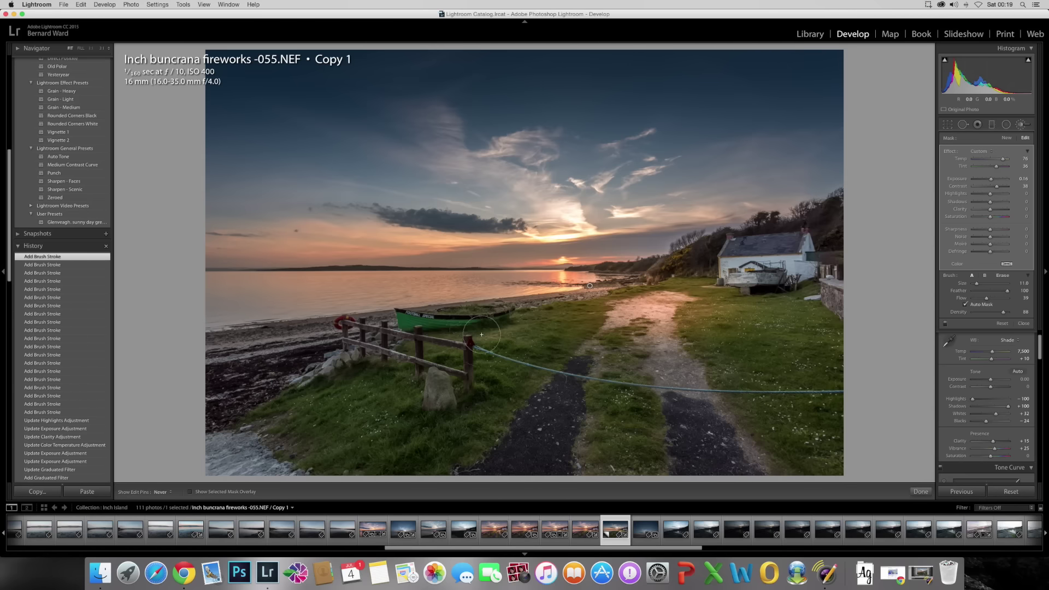
click(544, 320)
click(580, 313)
click(471, 338)
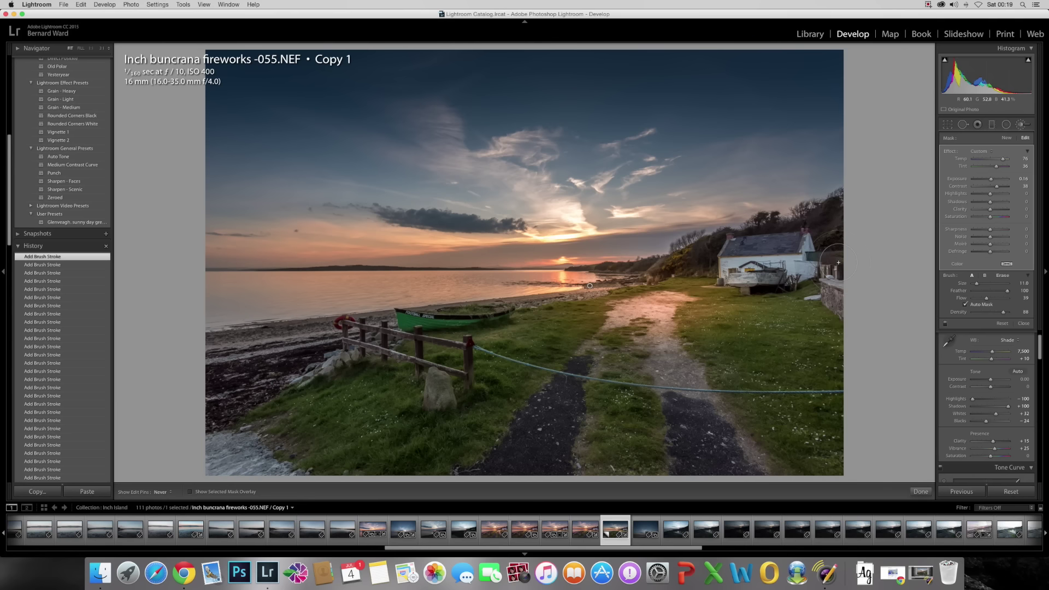
key(h)
Step: Strengthen the brushed warmth by setting Temp to 90 and Tint to 72, and finish with the Adjustment Brush
mouse_move(1004, 159)
mouse_down()
mouse_move(995, 160)
mouse_move(1008, 161)
mouse_move(1003, 169)
mouse_up()
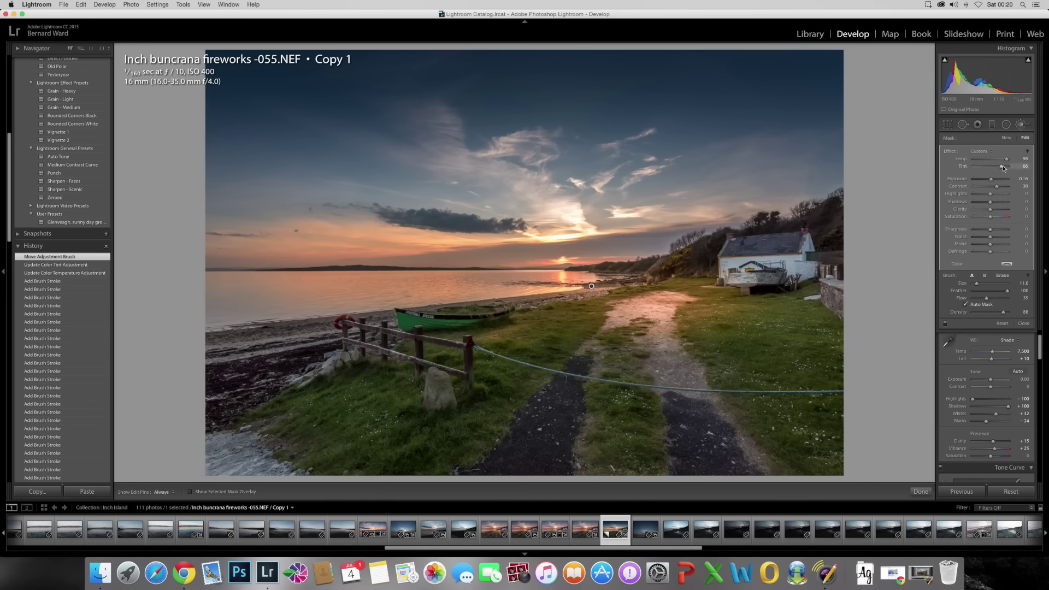
drag(1005, 168, 1001, 170)
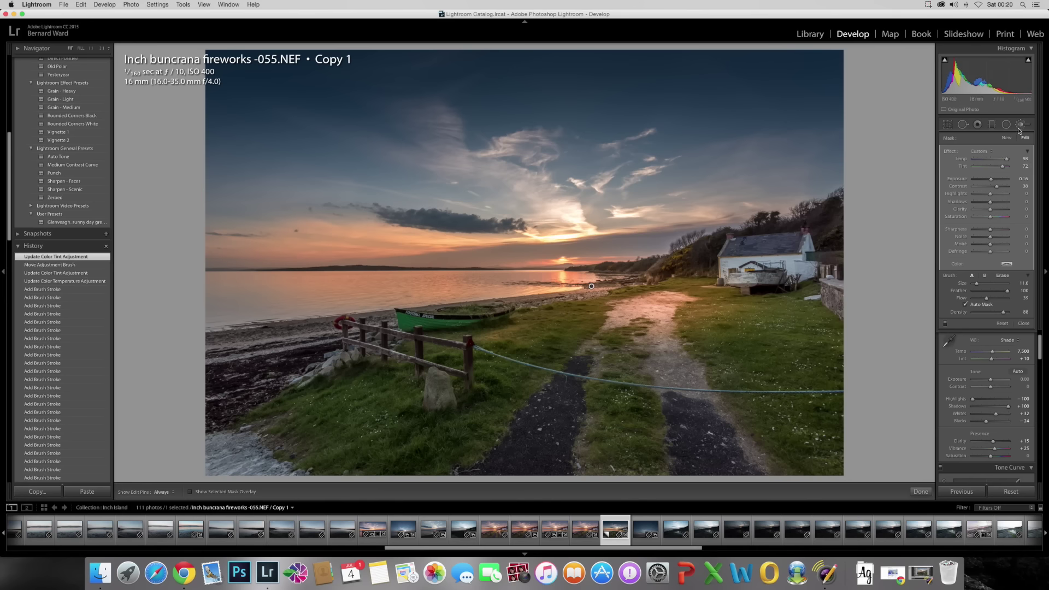
key(k)
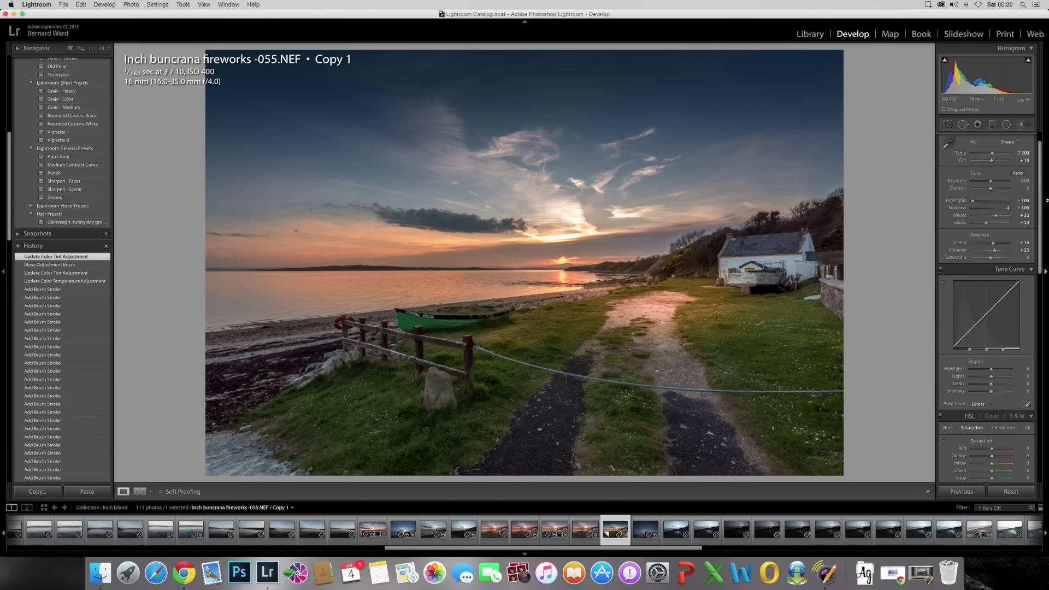
Step: Test strong orange saturation in the HSL adjustments and settle the Orange saturation at +24
scroll(1046, 200, down, 5)
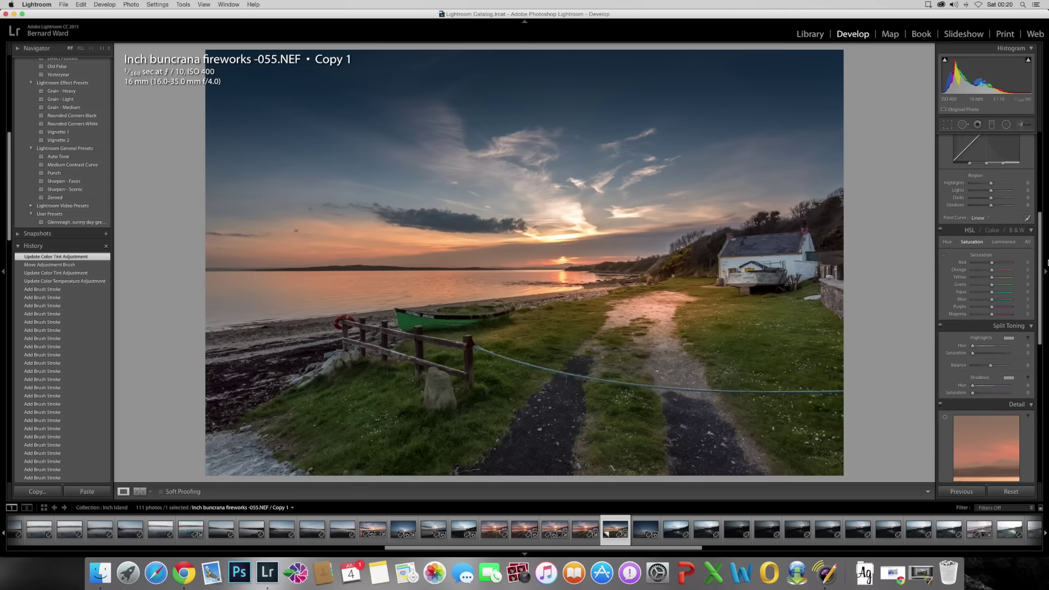
scroll(1047, 263, down, 1)
scroll(998, 257, down, 3)
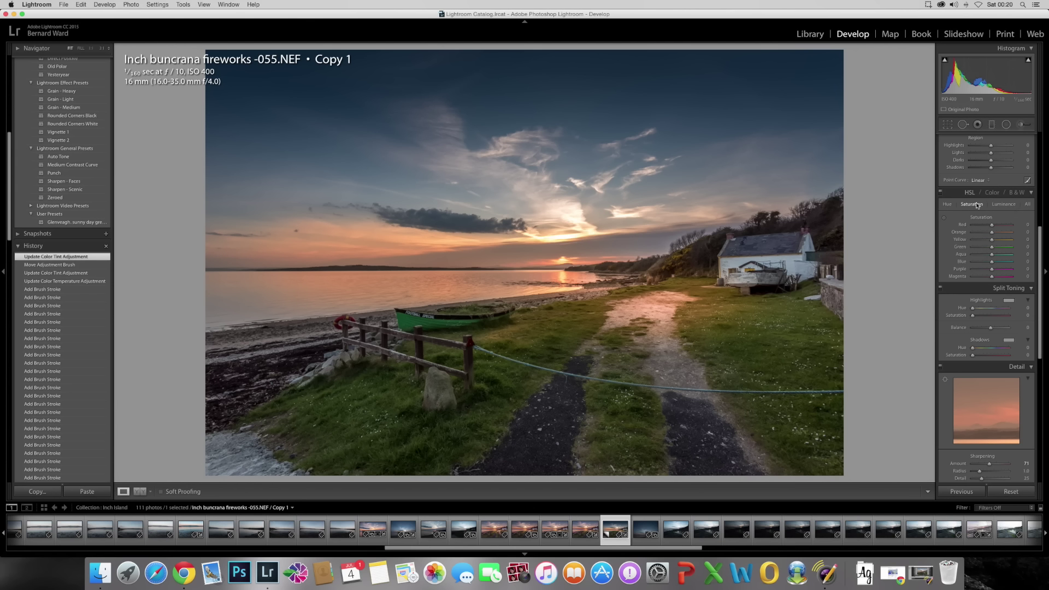
click(1027, 204)
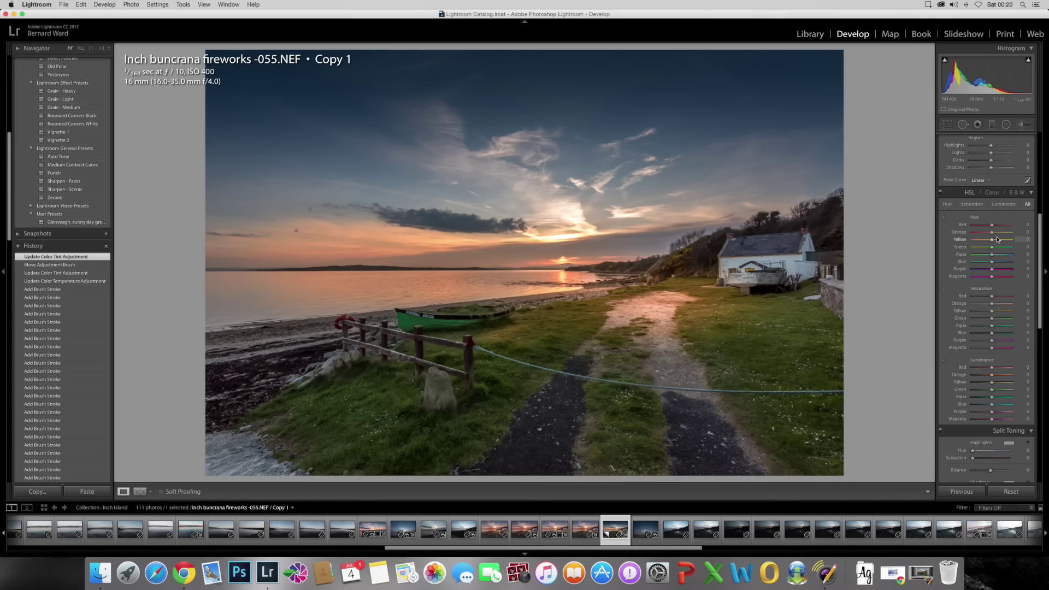
click(971, 203)
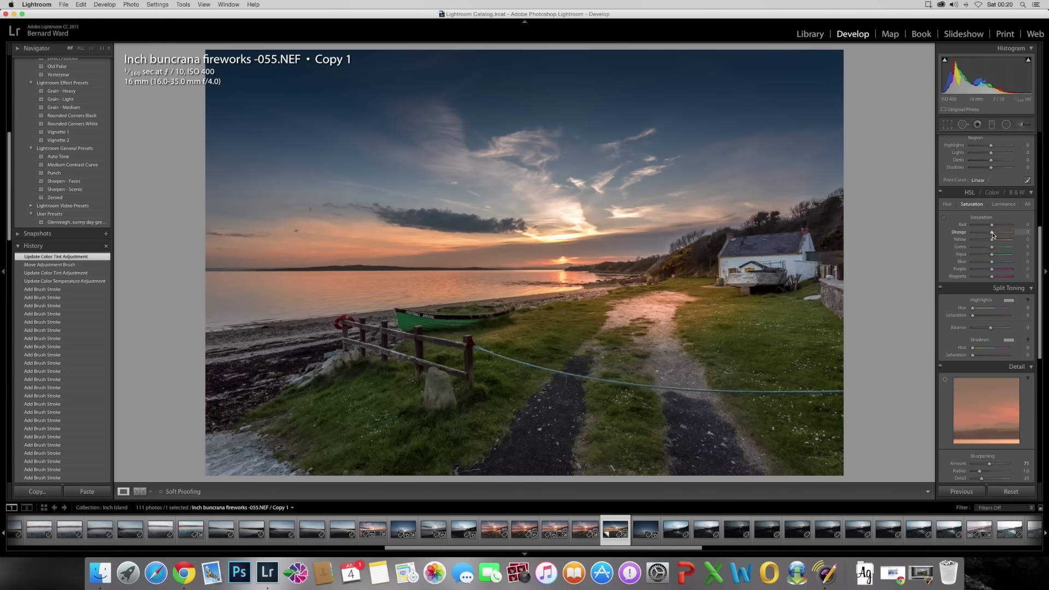
scroll(993, 235, up, 15)
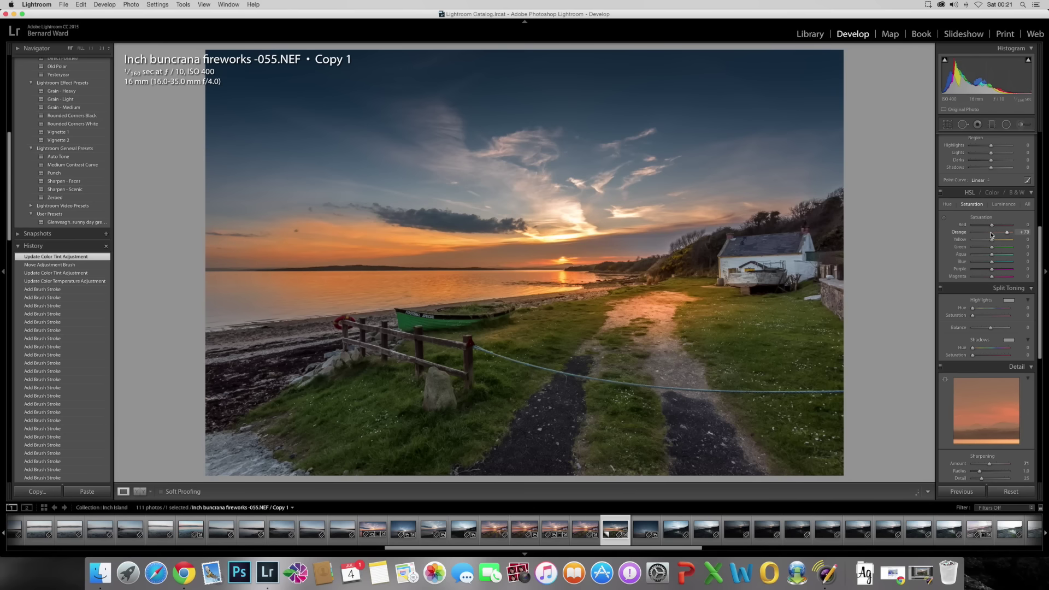
drag(992, 235, 1024, 236)
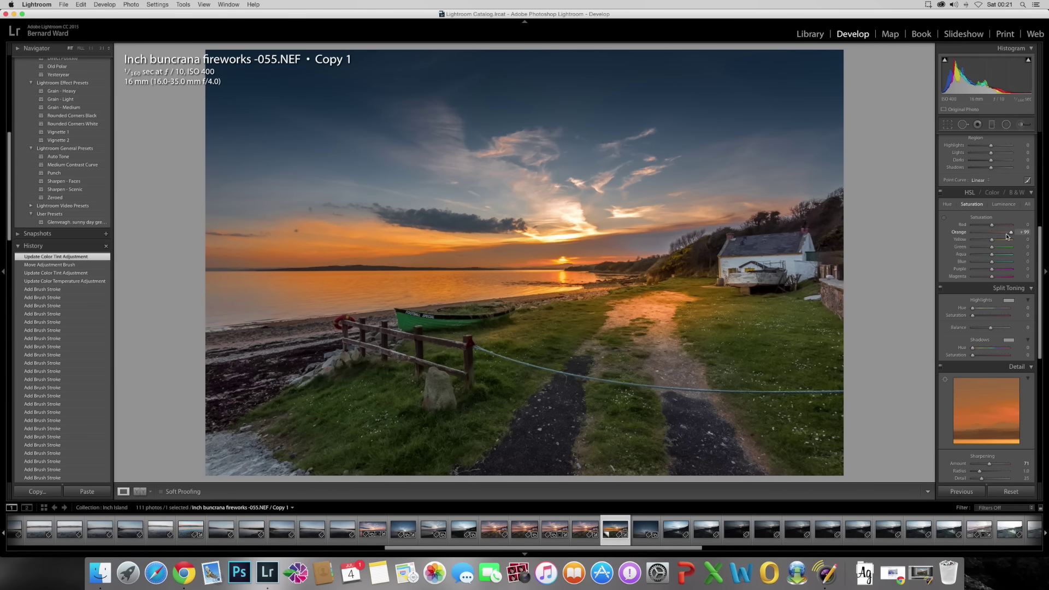
mouse_move(1005, 234)
mouse_down()
mouse_move(995, 235)
mouse_move(1009, 236)
mouse_up()
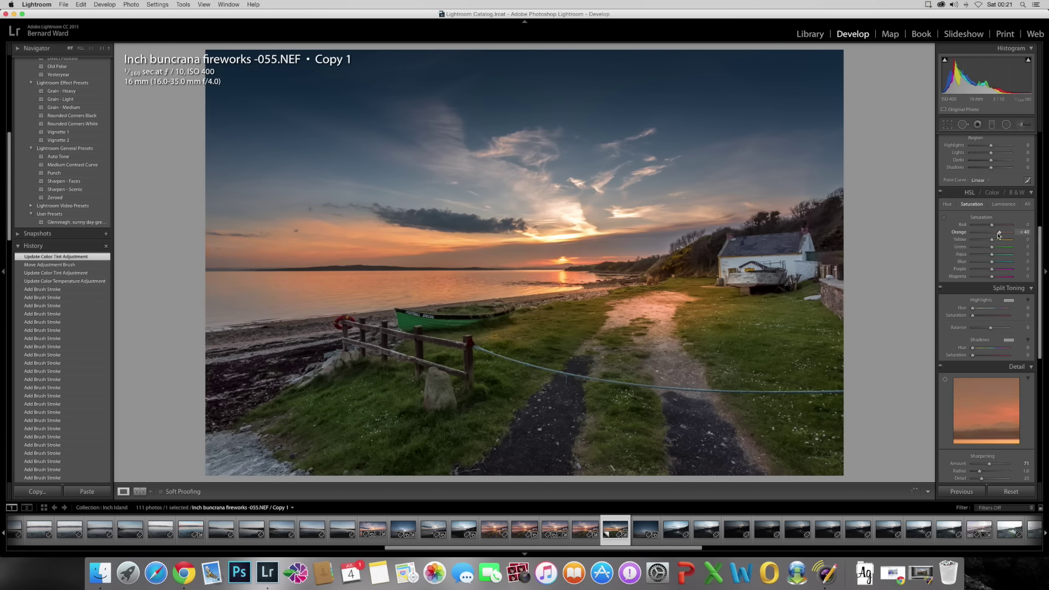
drag(999, 236, 998, 234)
drag(998, 235, 997, 235)
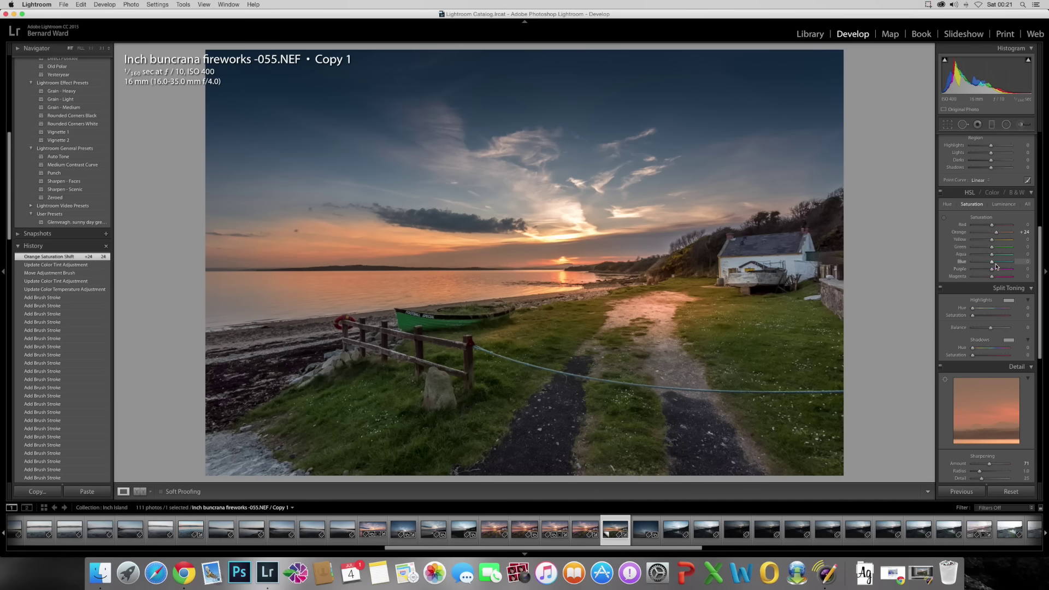
Step: Set the HSL saturation of Blue to +44, Green to +26 and Yellow to +28
drag(992, 264, 1000, 263)
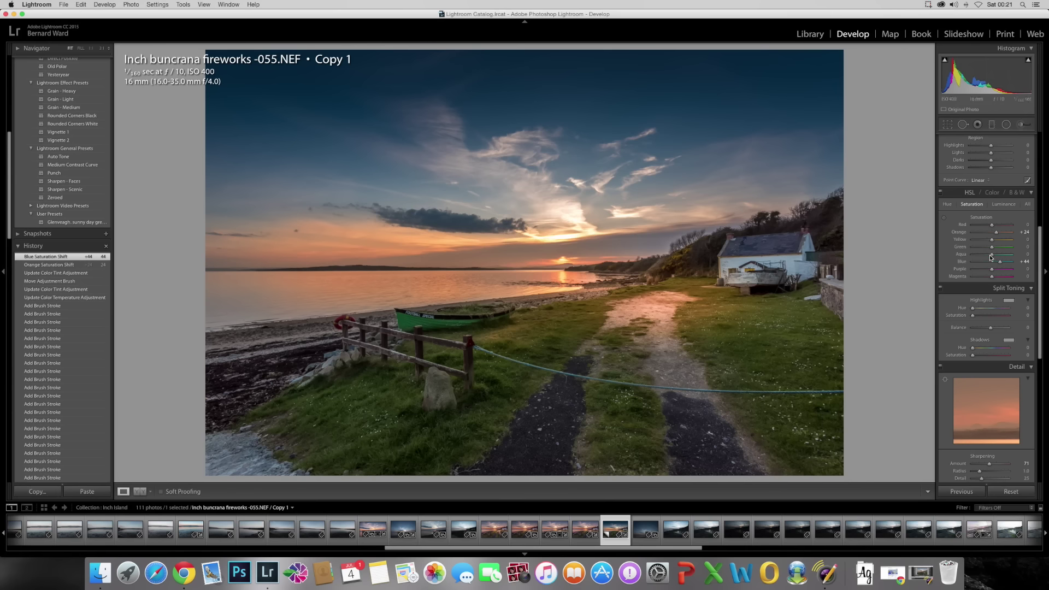
drag(992, 247, 999, 241)
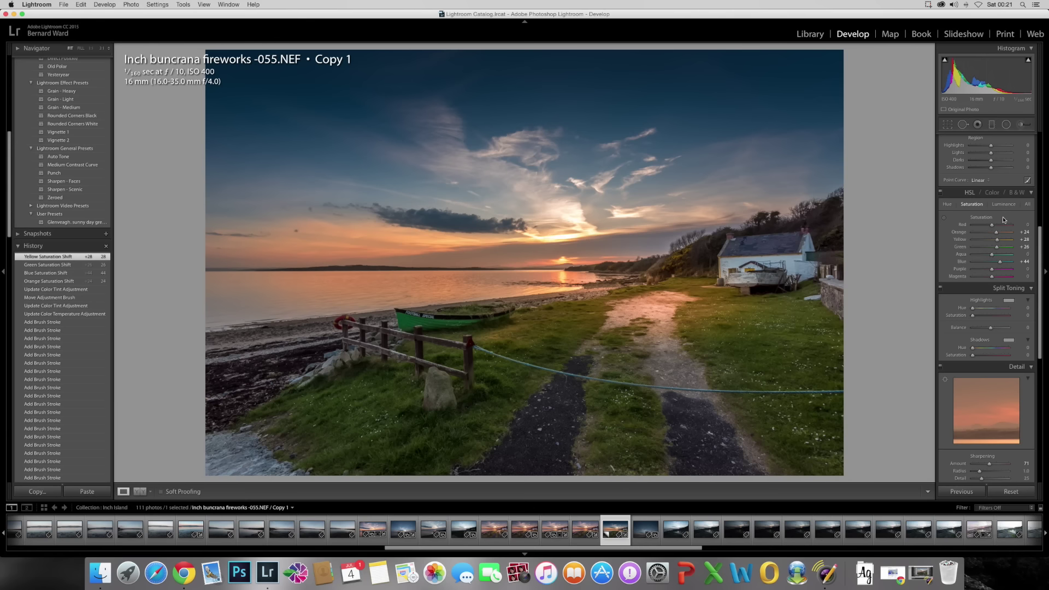
drag(1040, 239, 1043, 144)
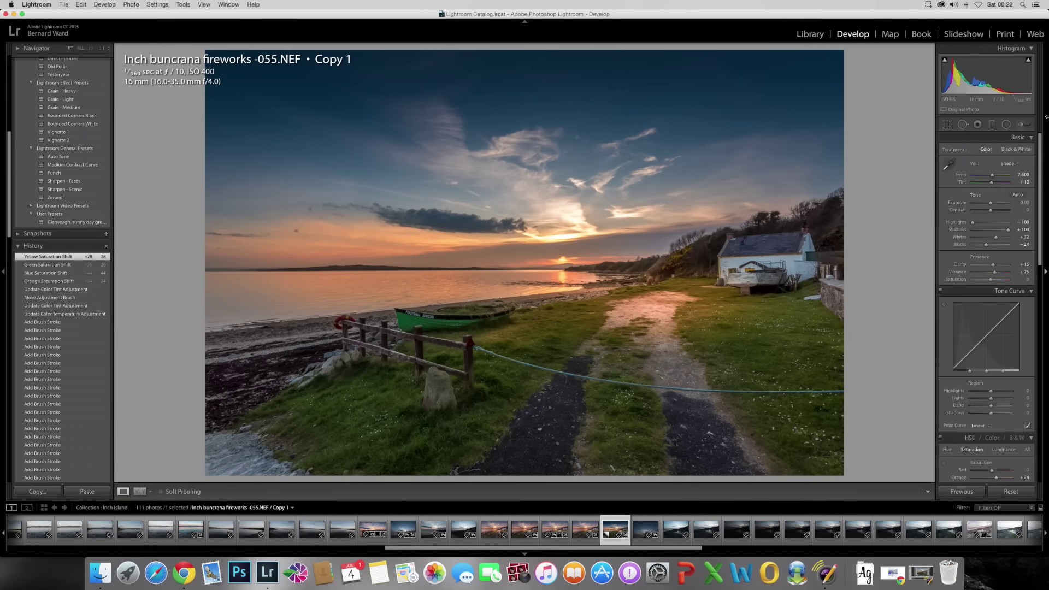
scroll(1042, 269, down, 5)
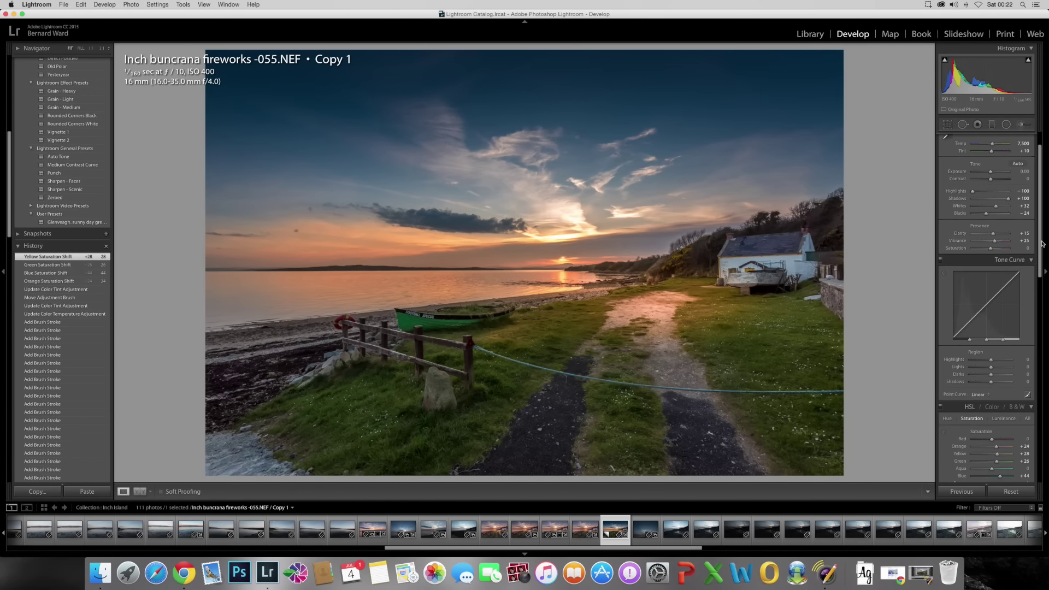
drag(1042, 267, 1031, 216)
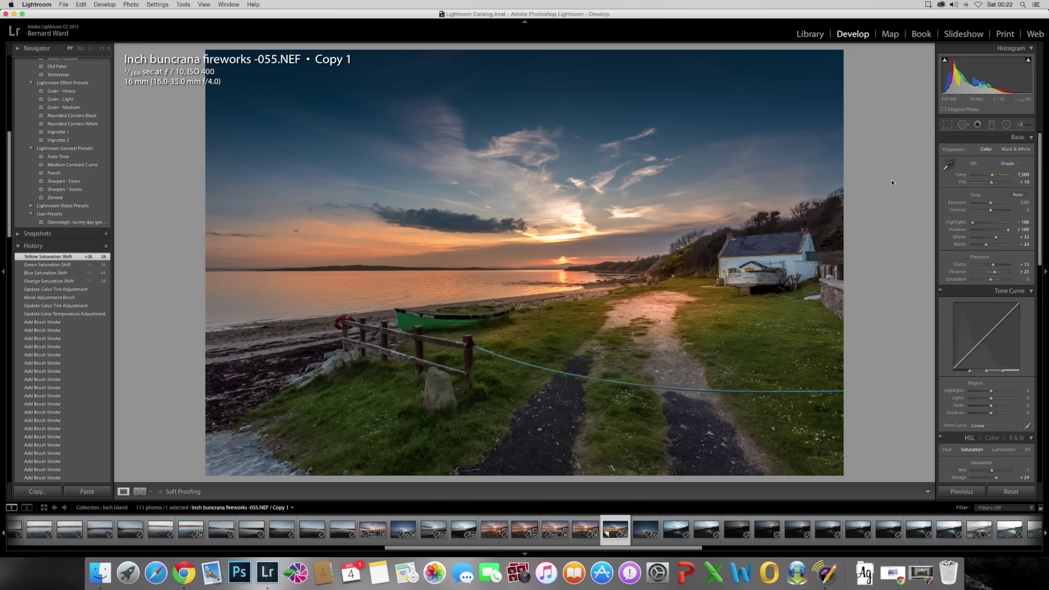
Step: Open the edited photo in Adobe Photoshop CC 2014 and duplicate its Background layer
right_click(515, 207)
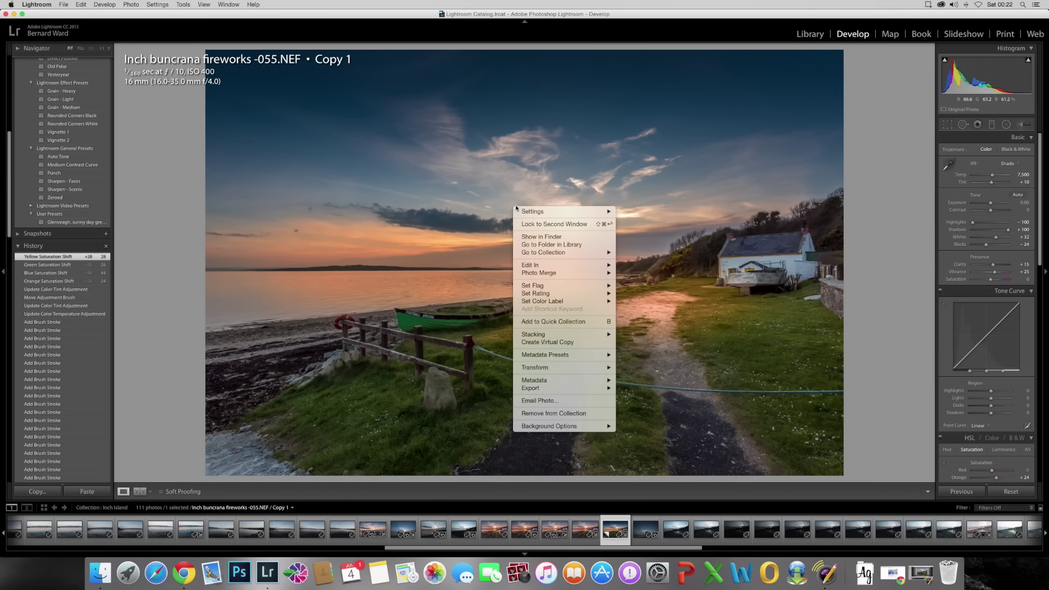
mouse_move(608, 265)
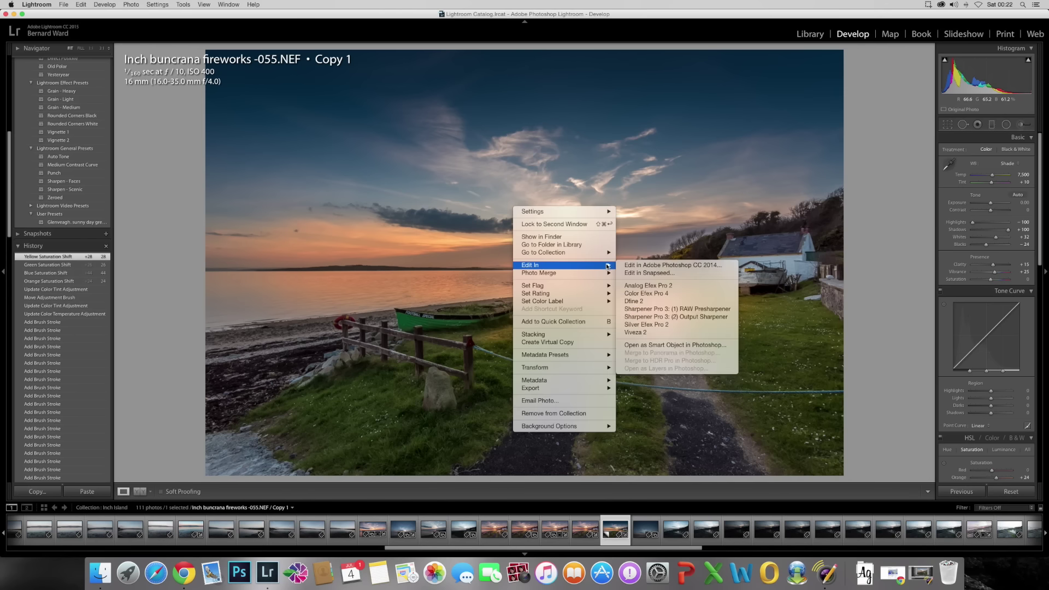
click(707, 266)
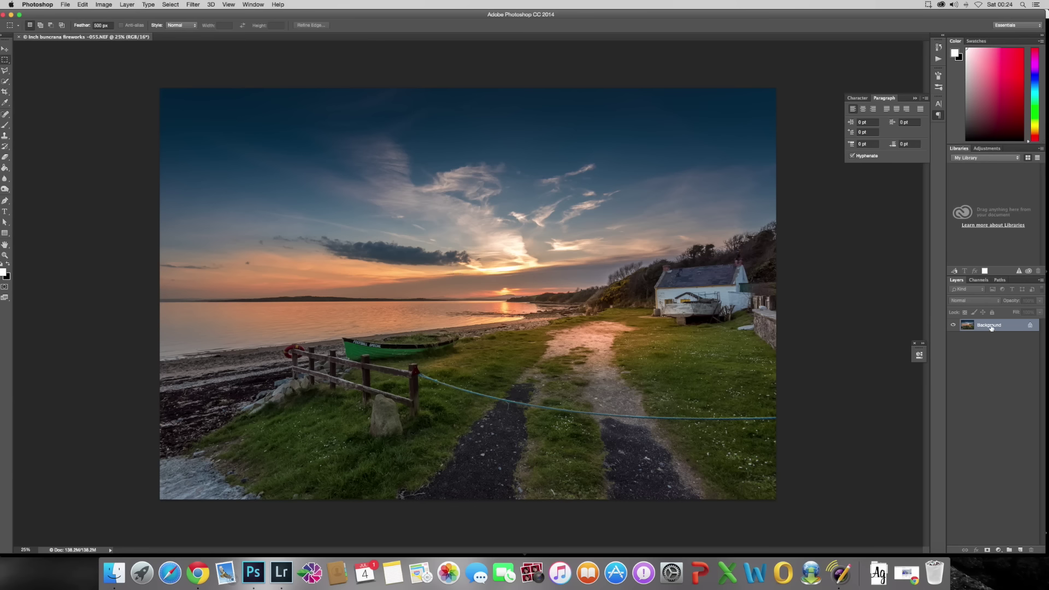
drag(992, 326, 1020, 550)
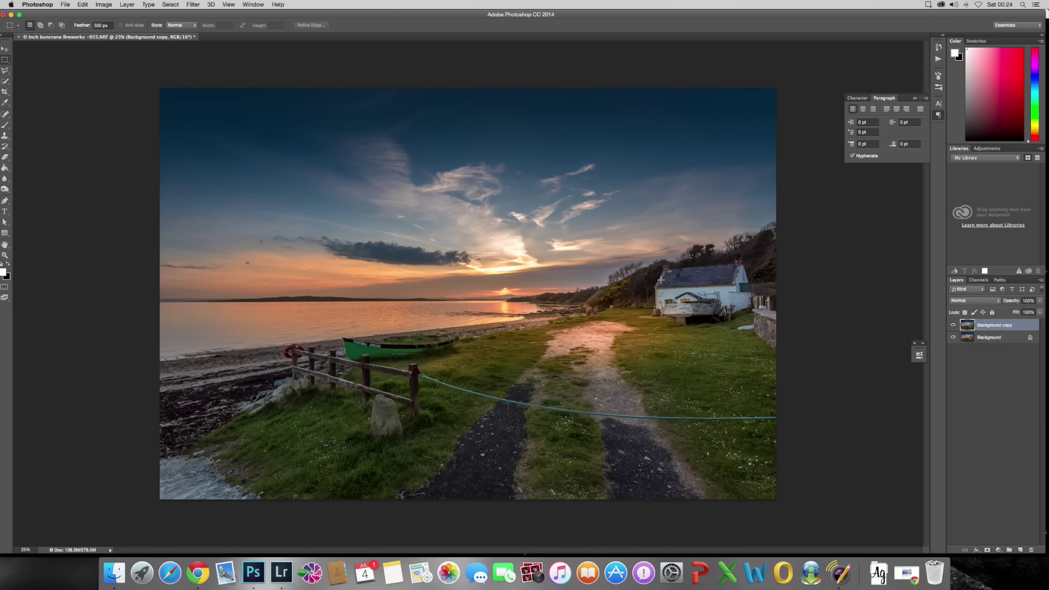
Step: Apply a High Pass filter with a radius of about 2.8 pixels to the Background copy layer
key(super+equal)
key(super+equal)
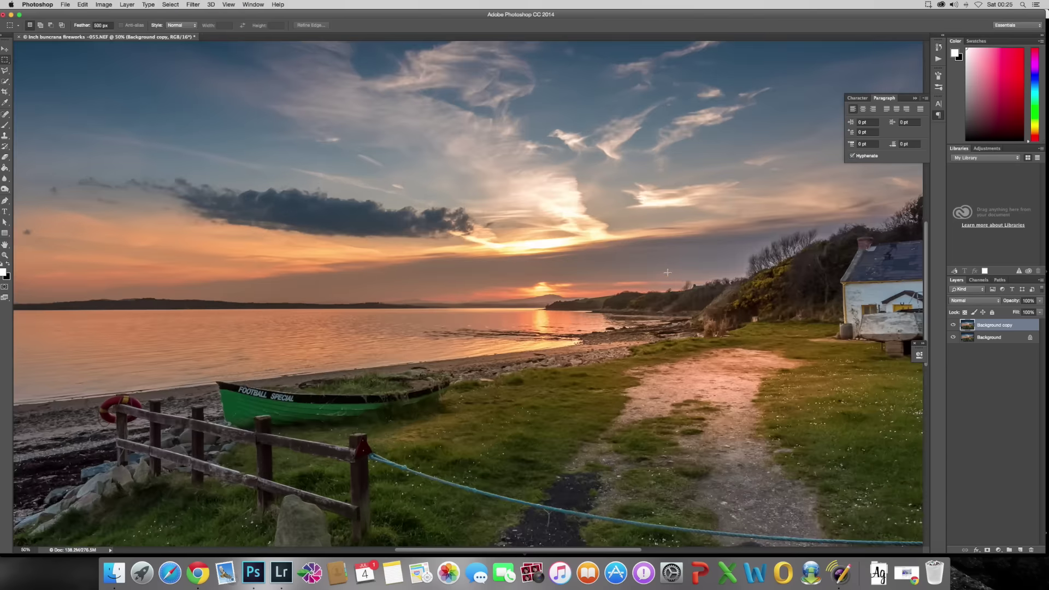
key(super+equal)
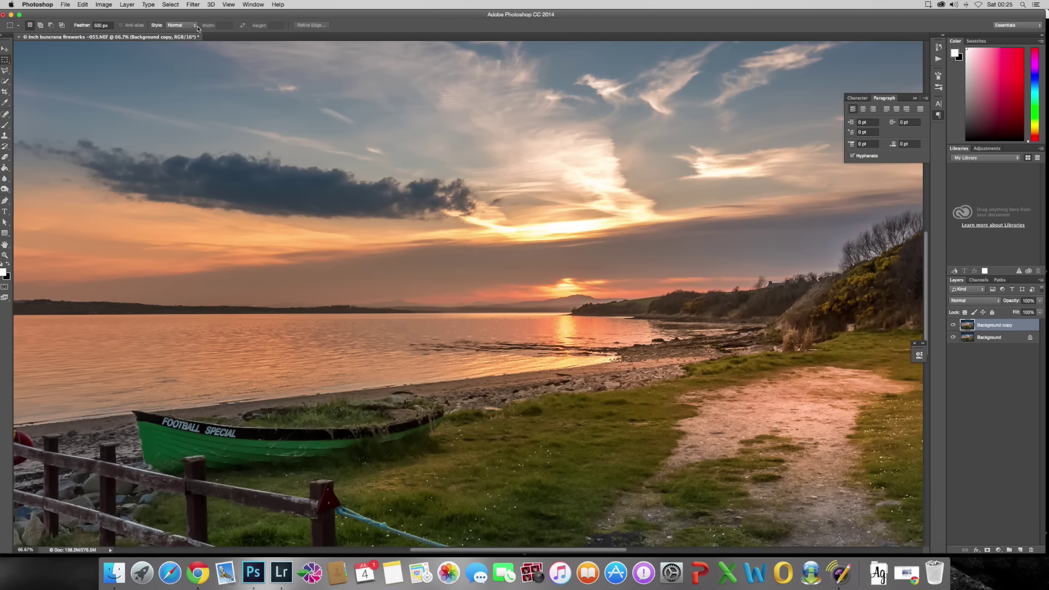
click(197, 6)
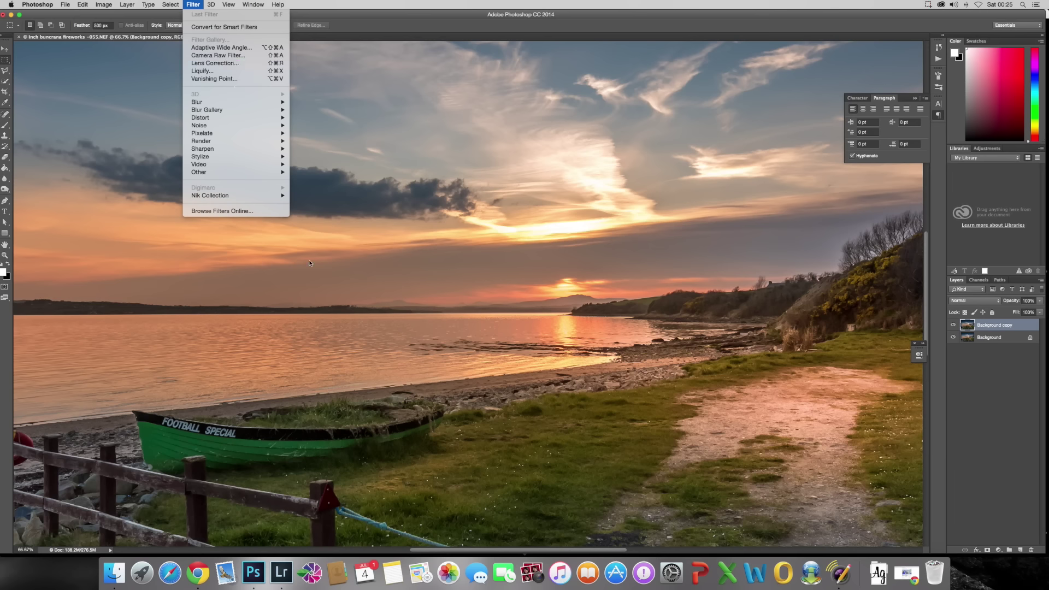
mouse_move(250, 173)
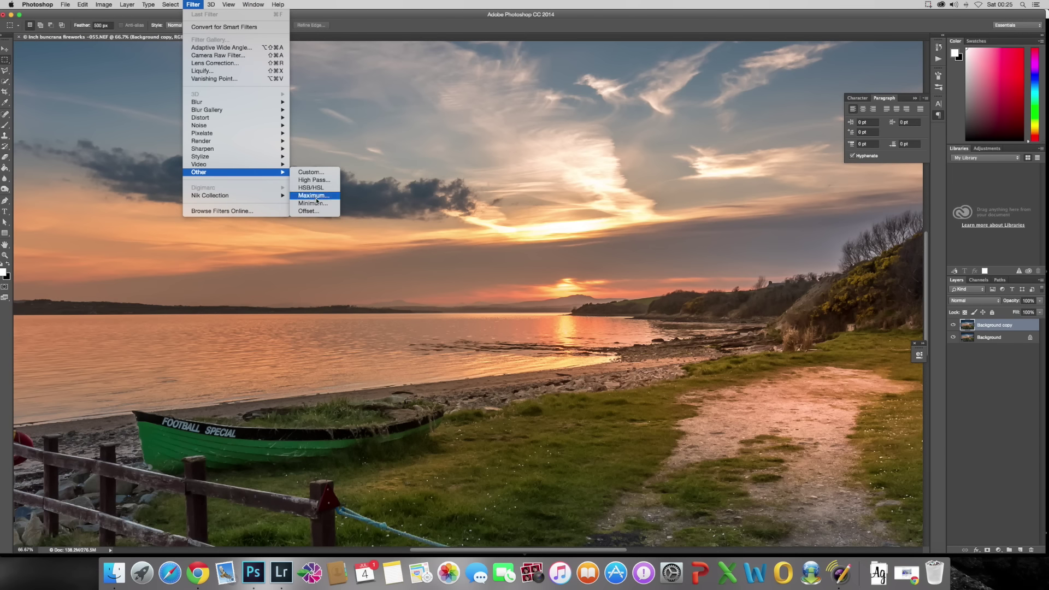
click(314, 180)
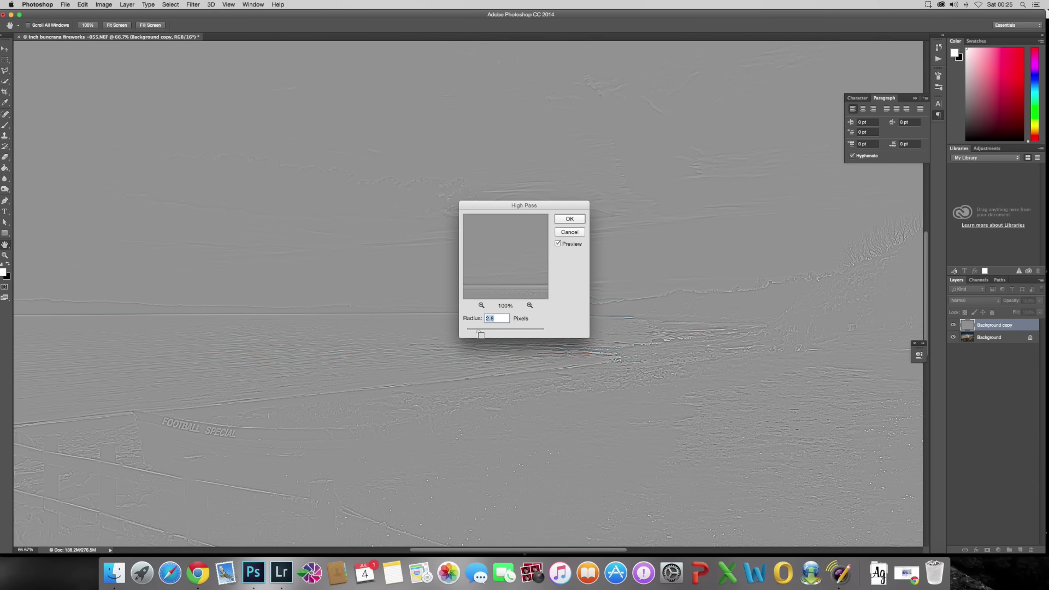
drag(482, 333, 481, 333)
click(569, 219)
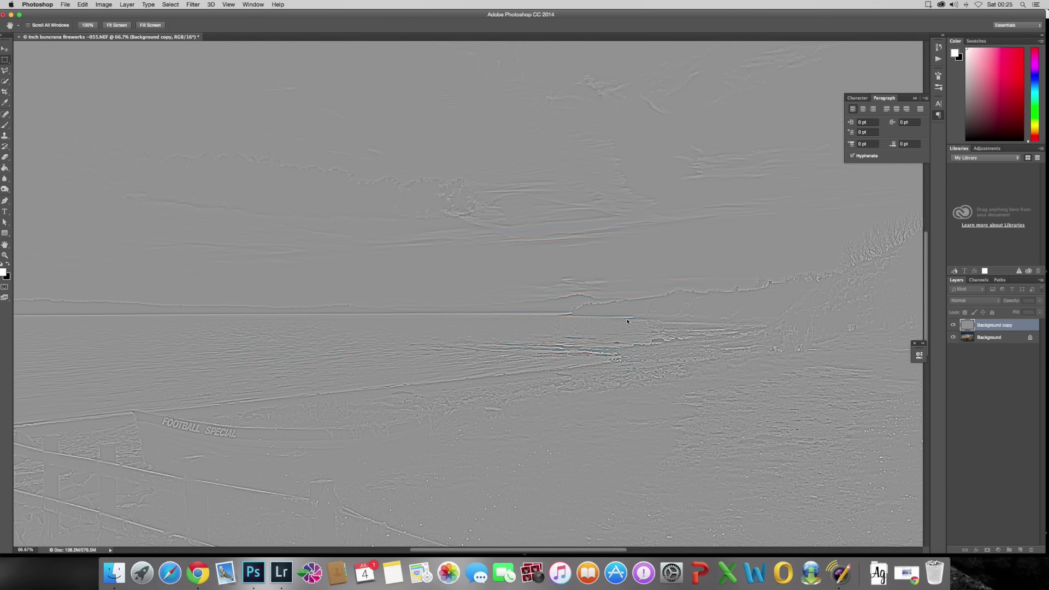
Step: Set the blend mode of the high-pass Background copy layer to Overlay to sharpen the photo
key(m)
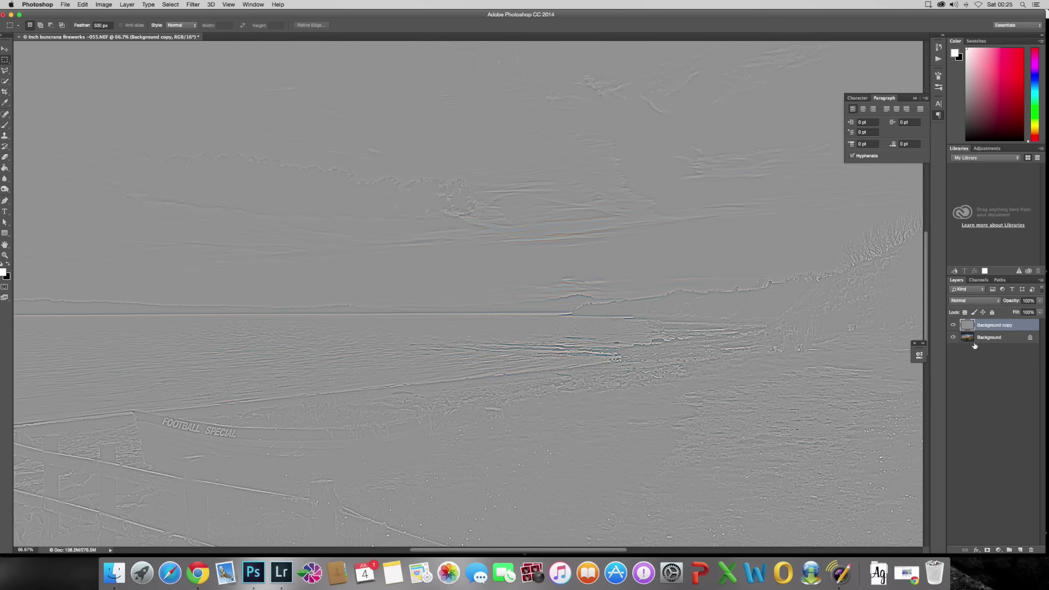
click(978, 303)
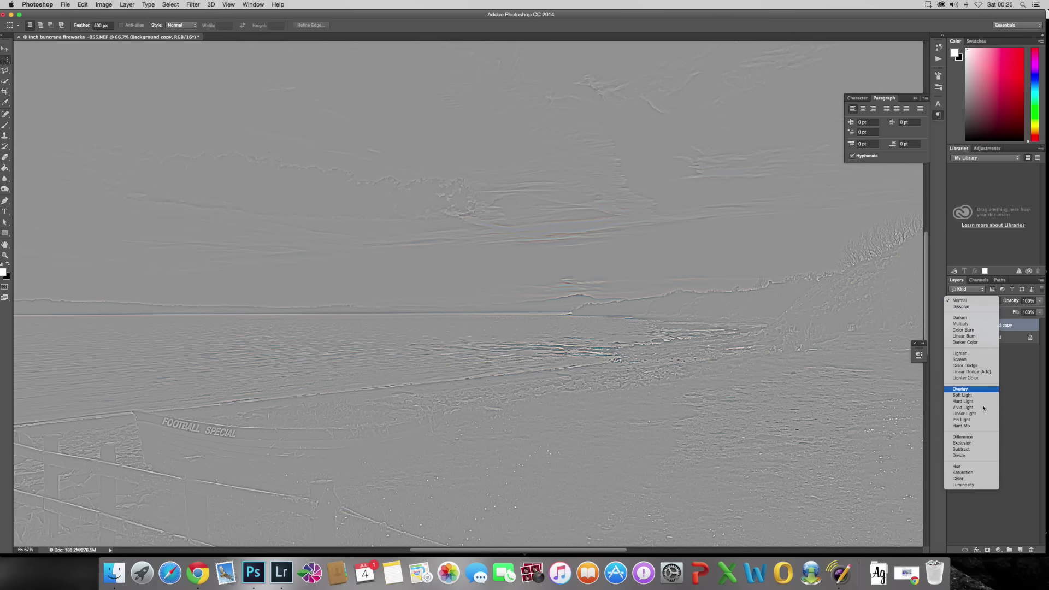
click(967, 389)
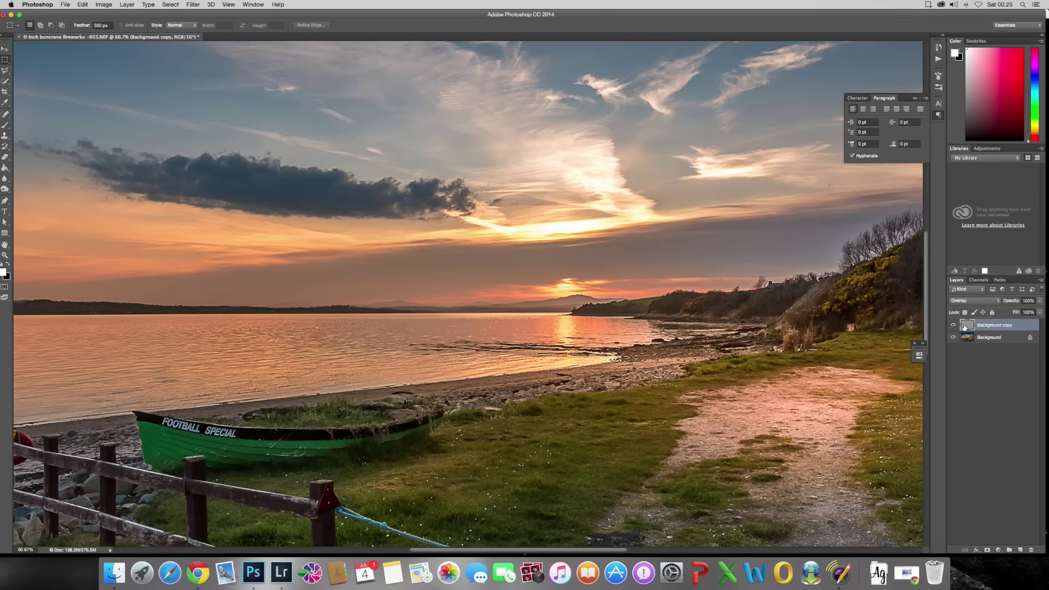
Step: Compare the photo with and without the sharpening layer, and check the whole image with it shown
click(954, 326)
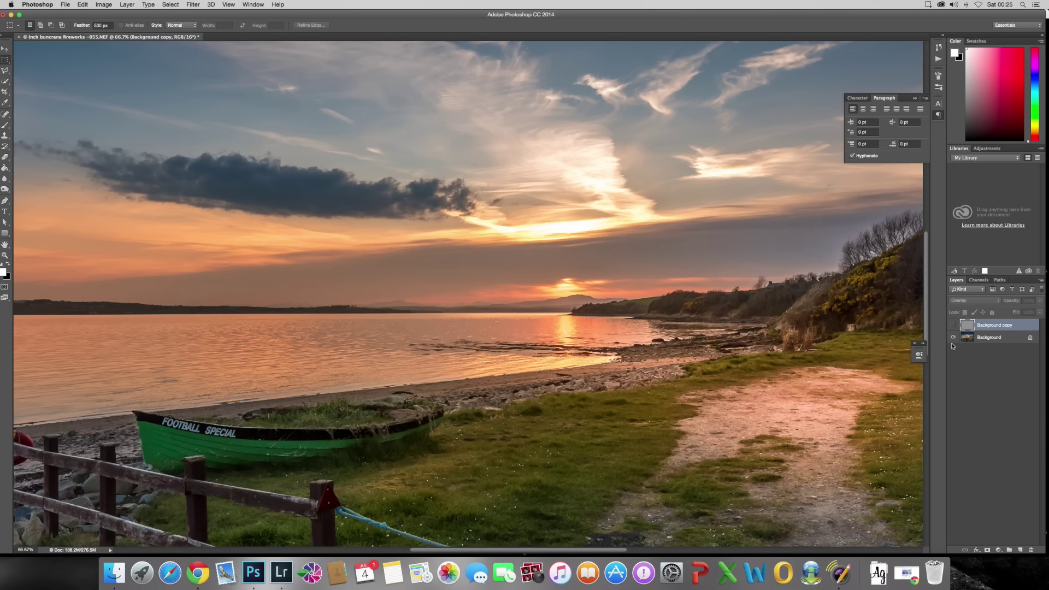
click(953, 325)
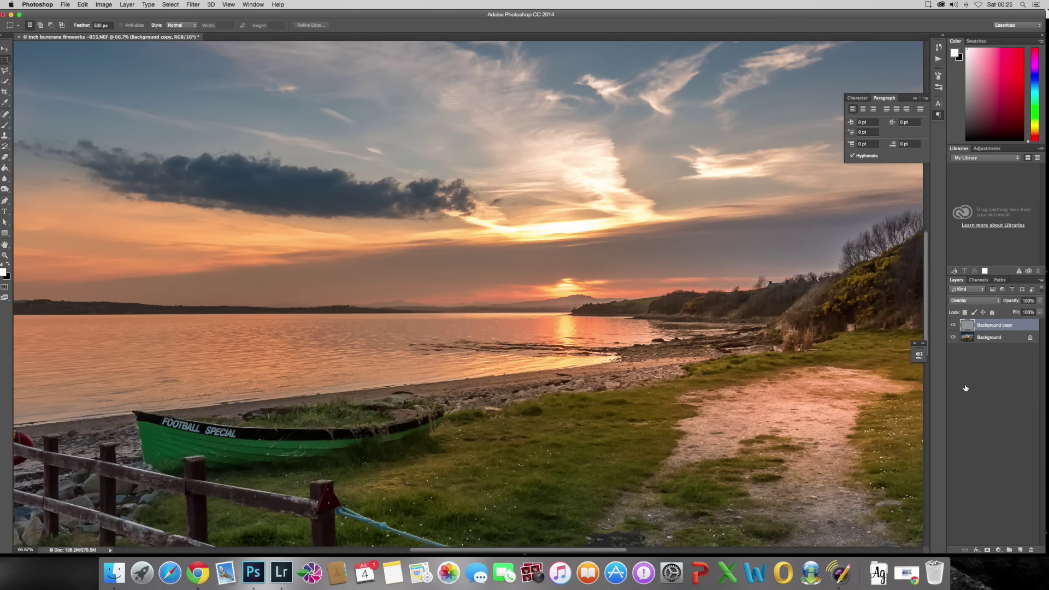
click(954, 327)
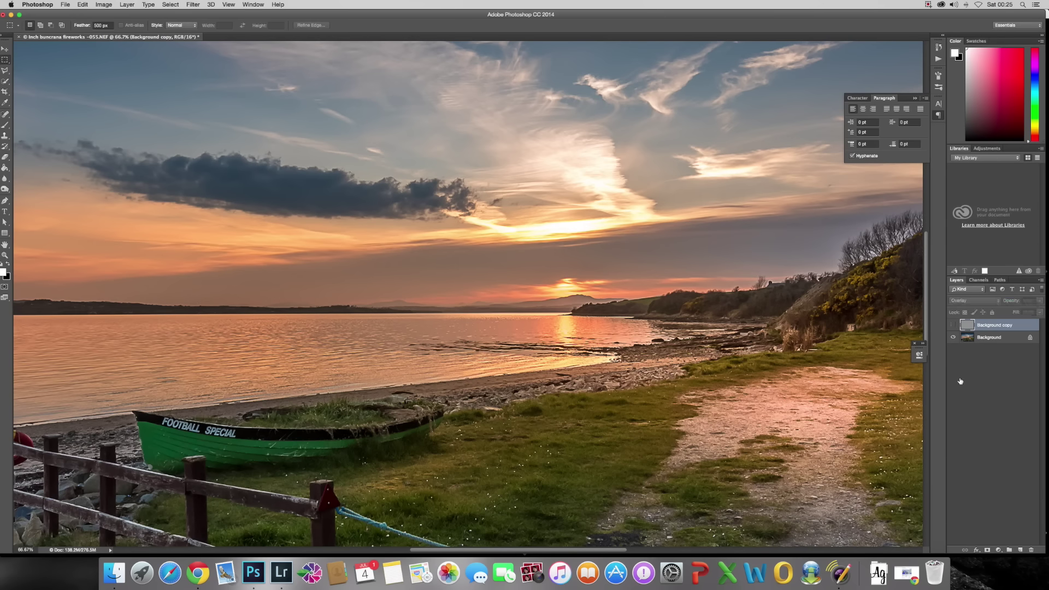
click(954, 327)
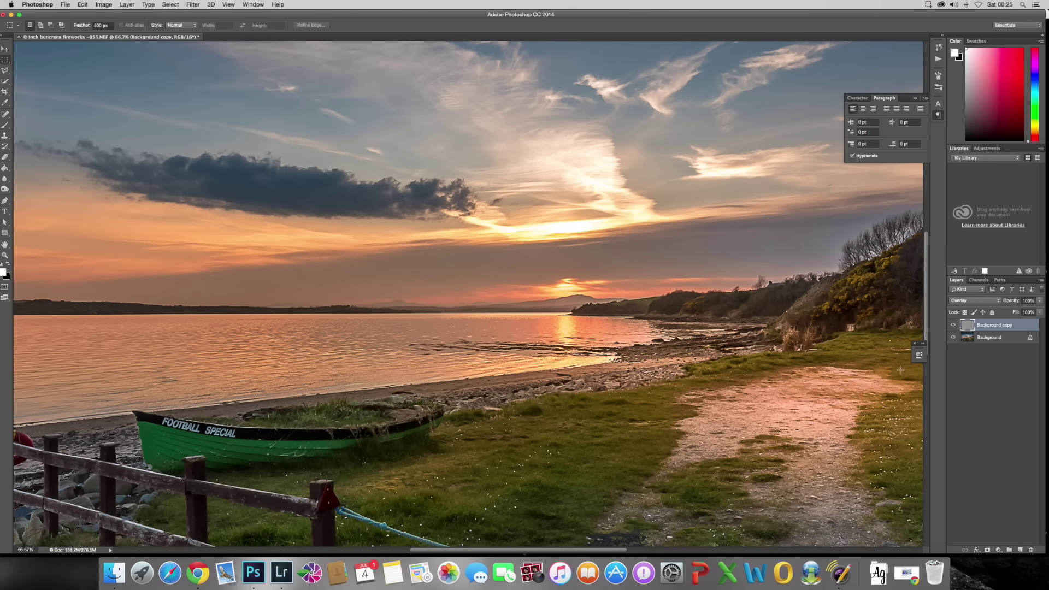
key(super+minus)
key(super+minus)
key(super+minus)
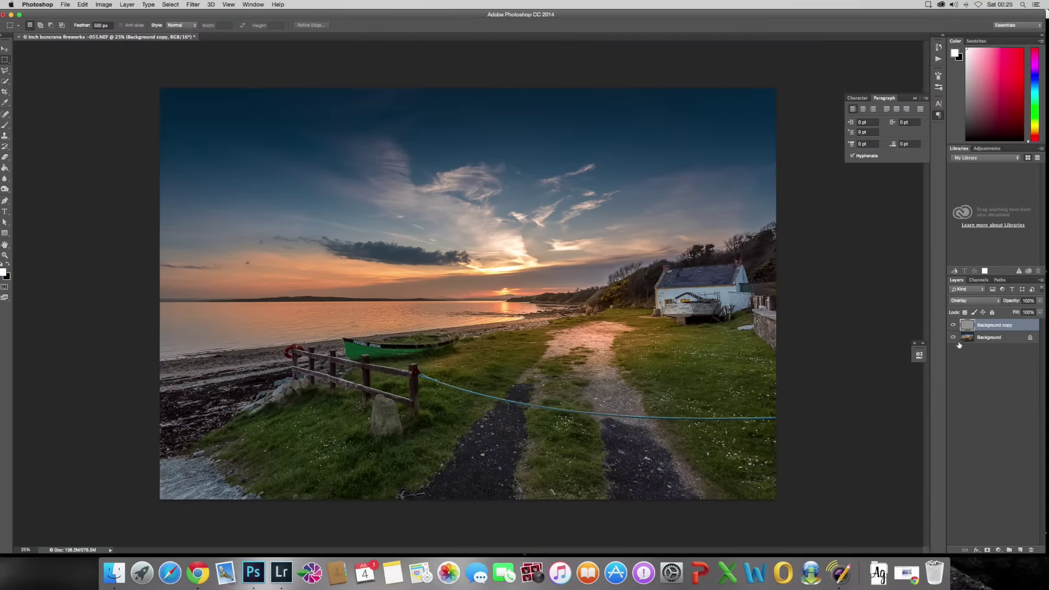
click(1039, 301)
mouse_move(1040, 311)
mouse_down()
mouse_move(1013, 314)
mouse_move(1041, 312)
mouse_up()
click(1003, 360)
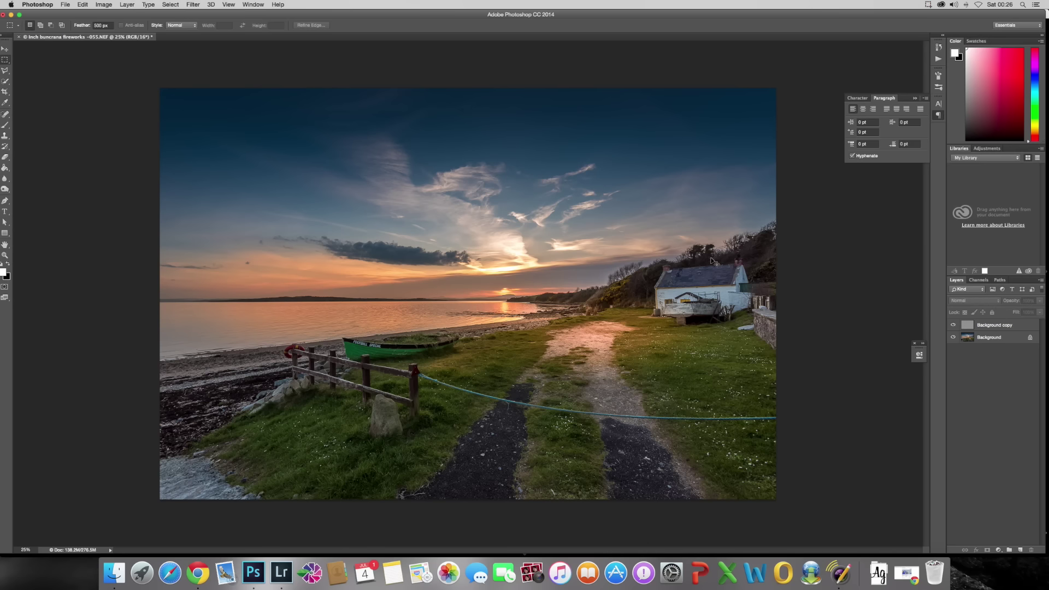
key(super+equal)
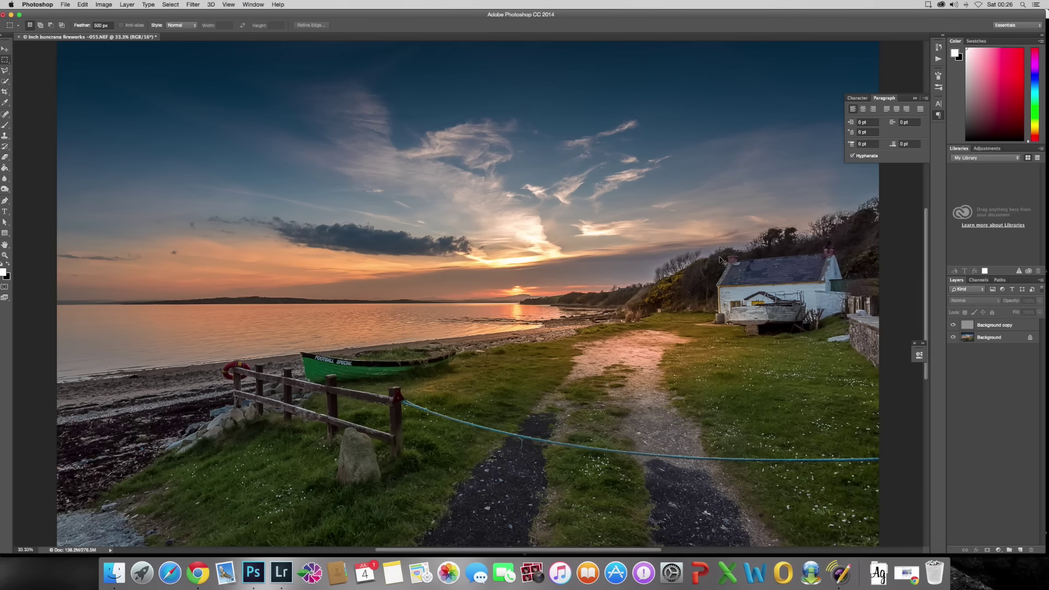
key(super+minus)
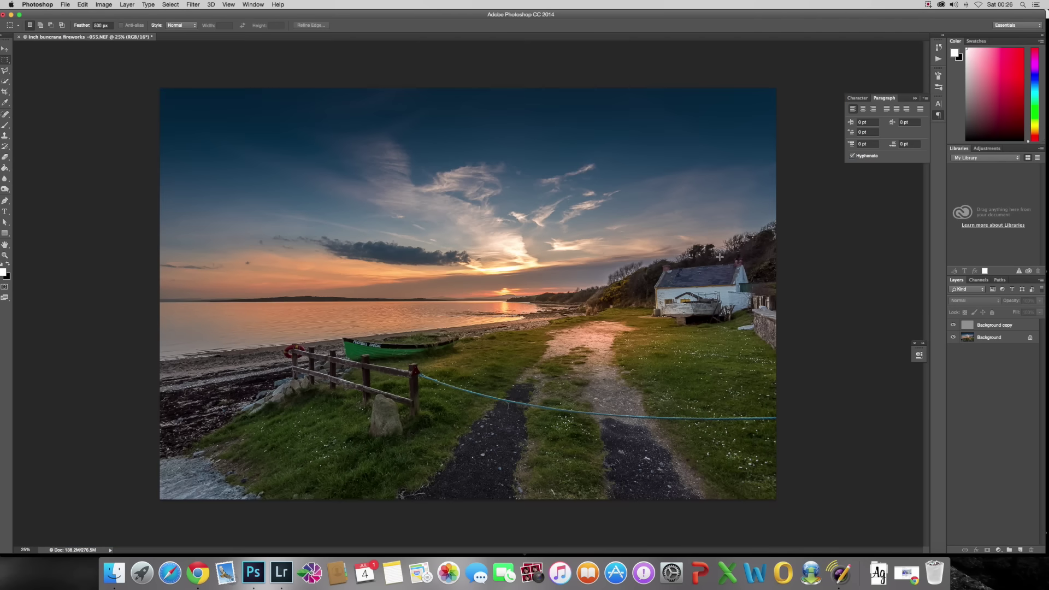
Step: Flatten the sharpened image and duplicate the resulting Background layer
click(988, 343)
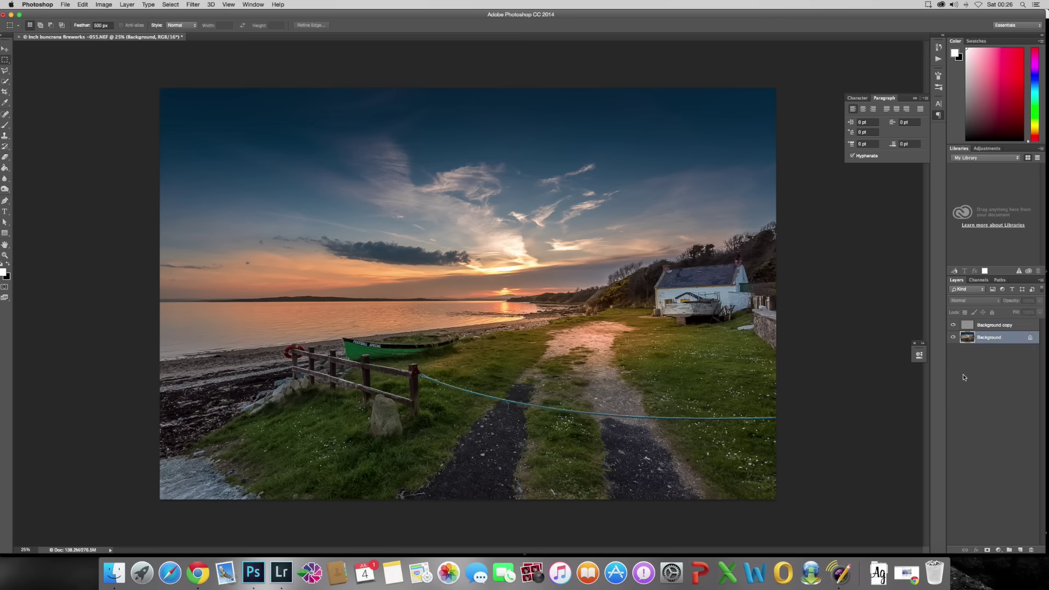
right_click(986, 343)
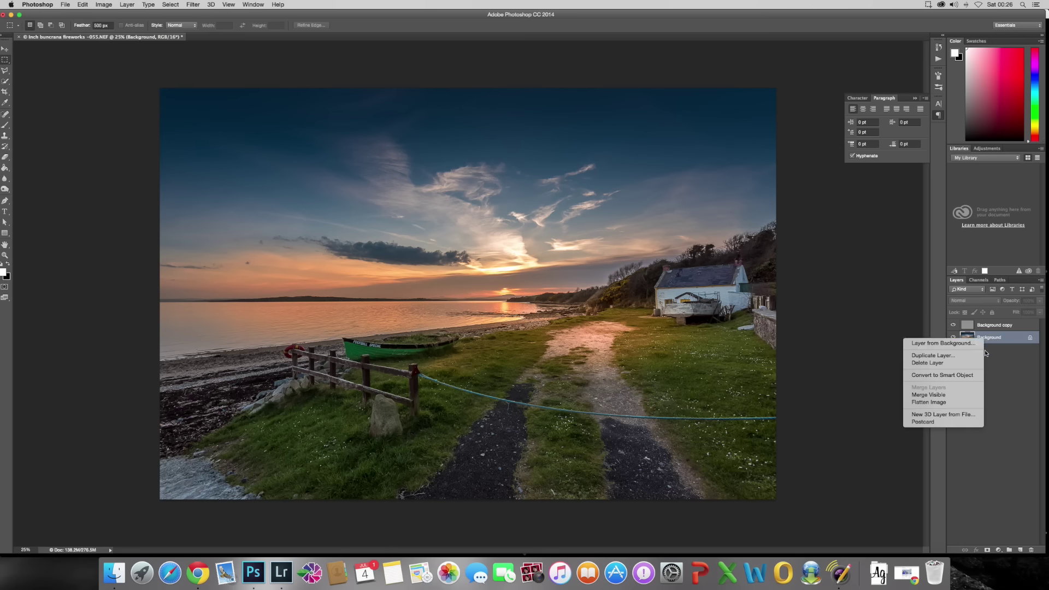
click(964, 404)
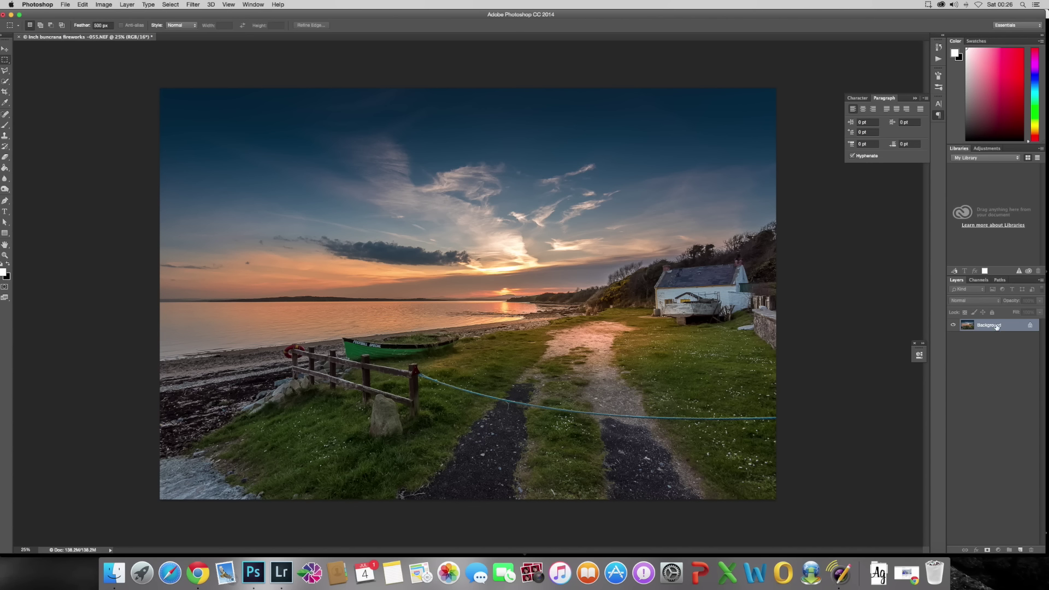
drag(996, 327, 1020, 550)
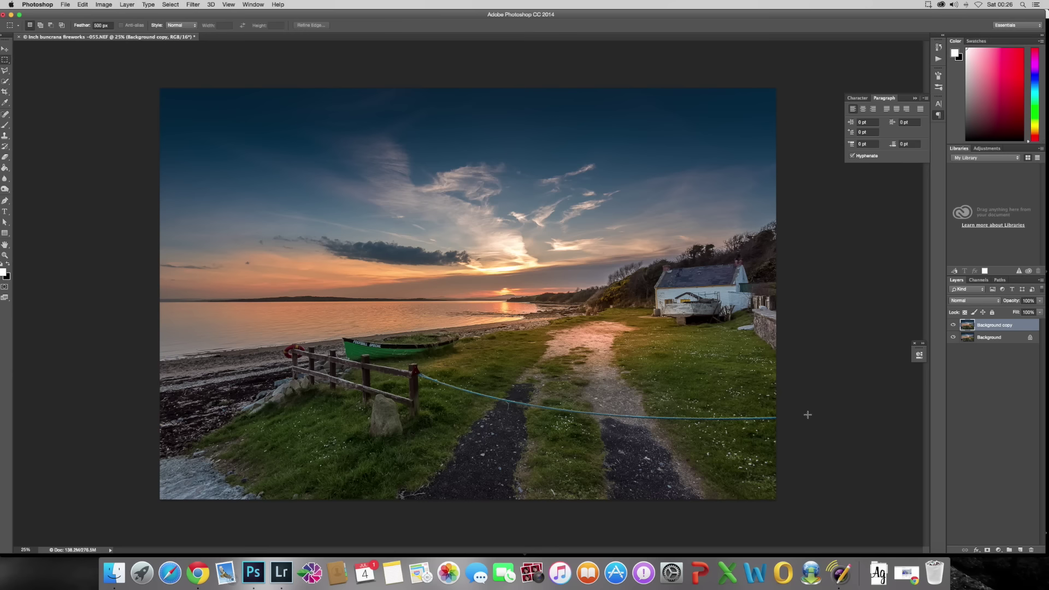
Step: Choose the Clone Stamp tool and enlarge its brush for retouching the blue rope across the foreground
key(super+h)
scroll(810, 422, up, 2)
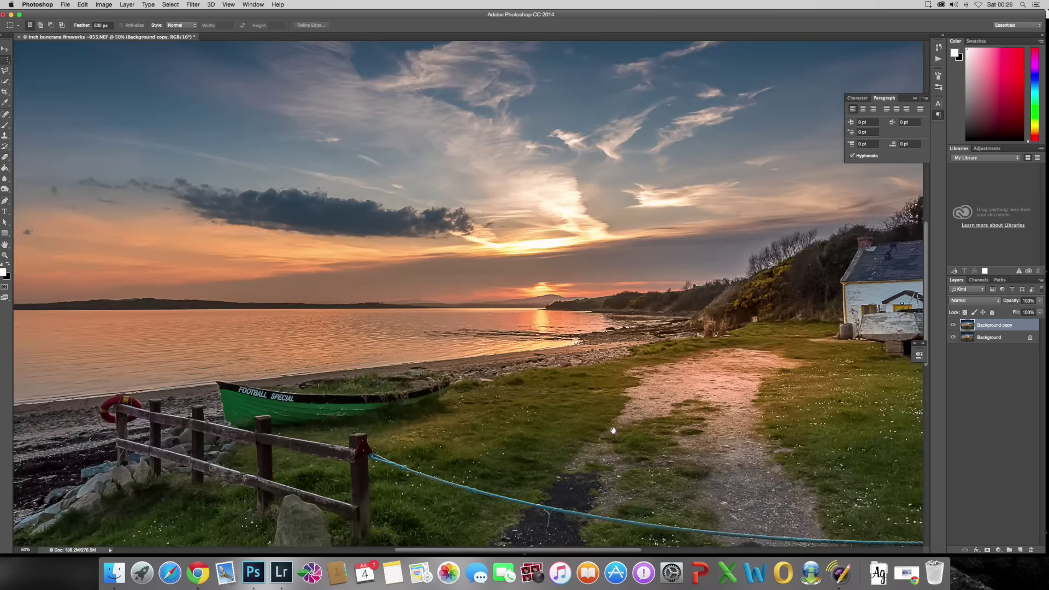
scroll(287, 253, down, 2)
scroll(288, 253, right, 4)
scroll(663, 341, right, 1)
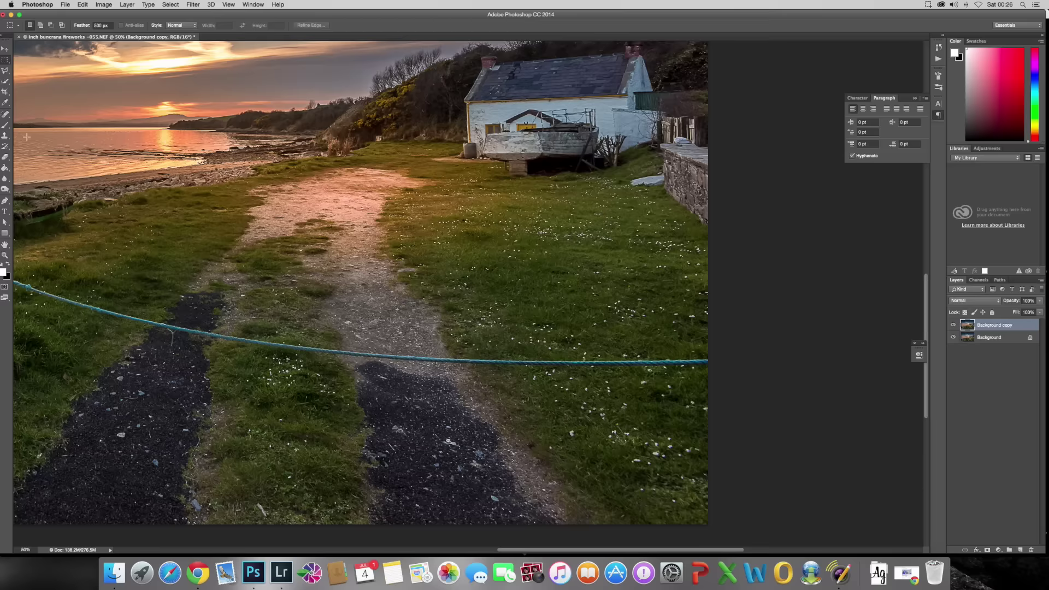
click(8, 115)
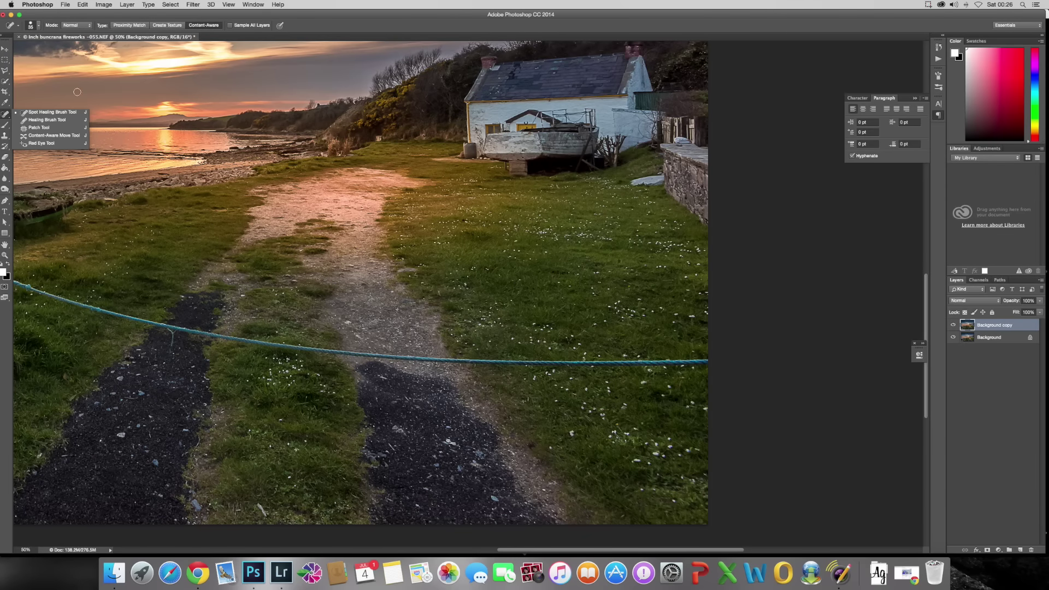
click(7, 137)
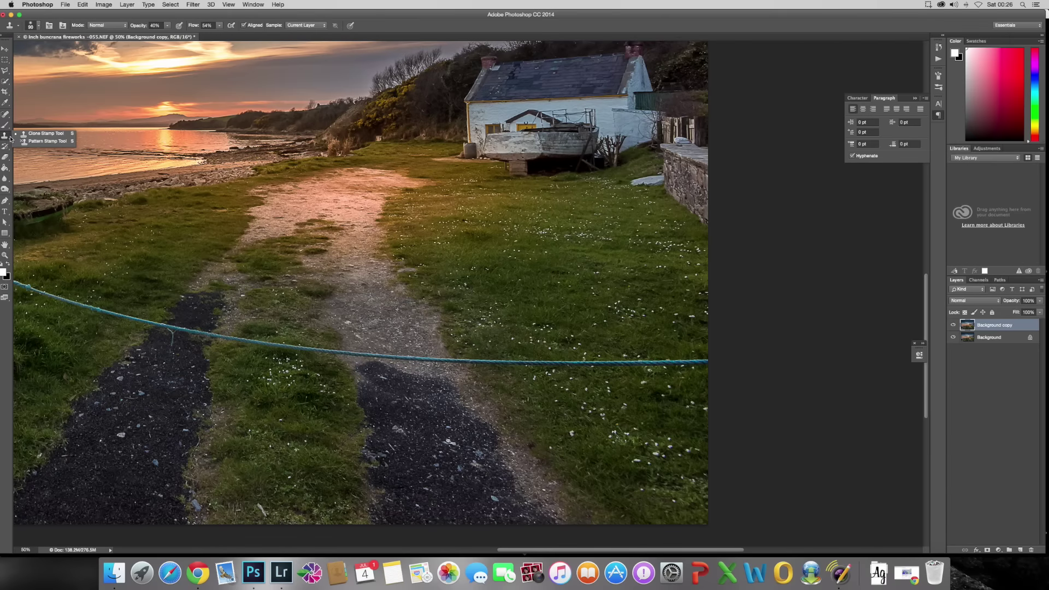
click(46, 135)
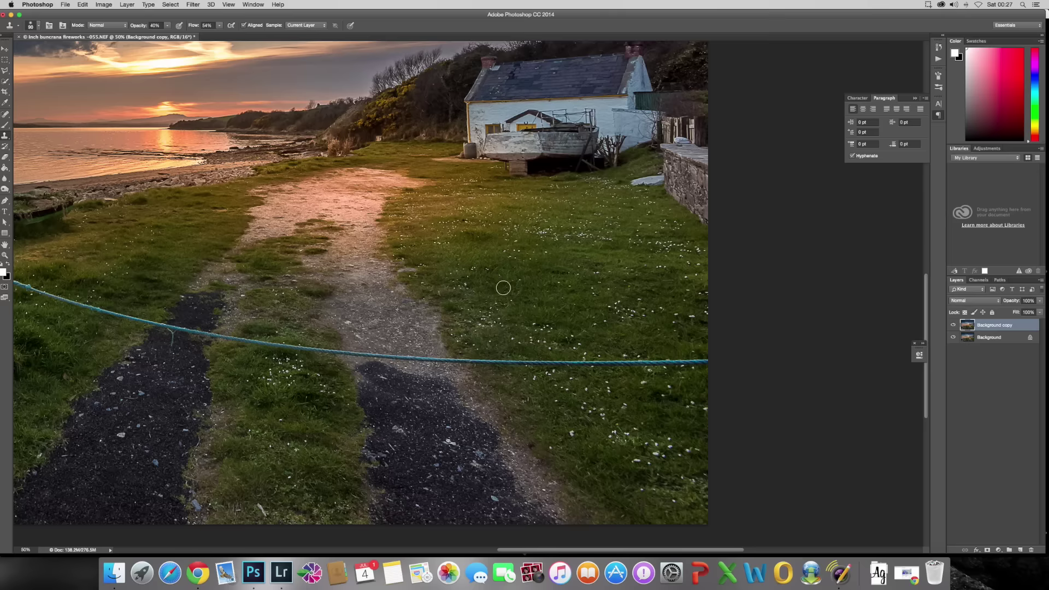
key(bracketright)
key(bracketright)
drag(65, 348, 73, 299)
scroll(235, 297, right, 3)
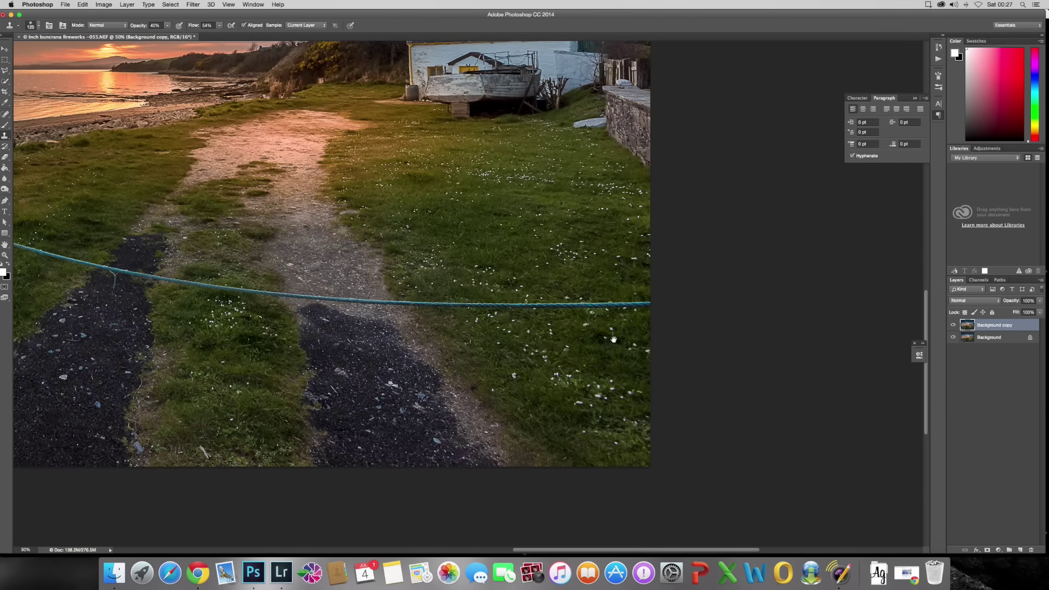
scroll(611, 335, right, 2)
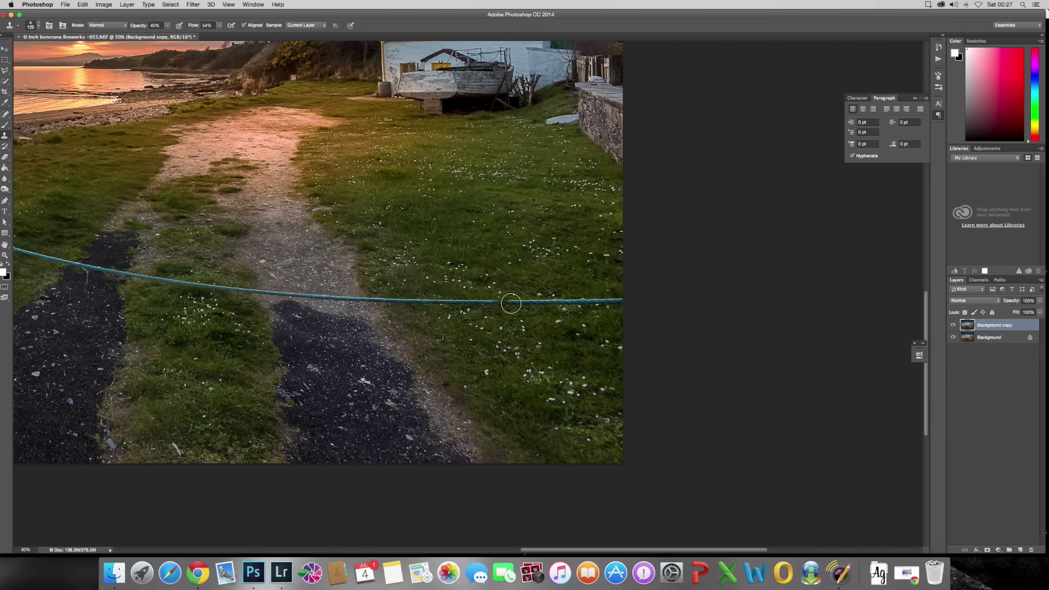
Step: Set the Clone Stamp flow to 44% and clone grass over the rope's right end, starting from the photo's edge
click(168, 27)
click(219, 27)
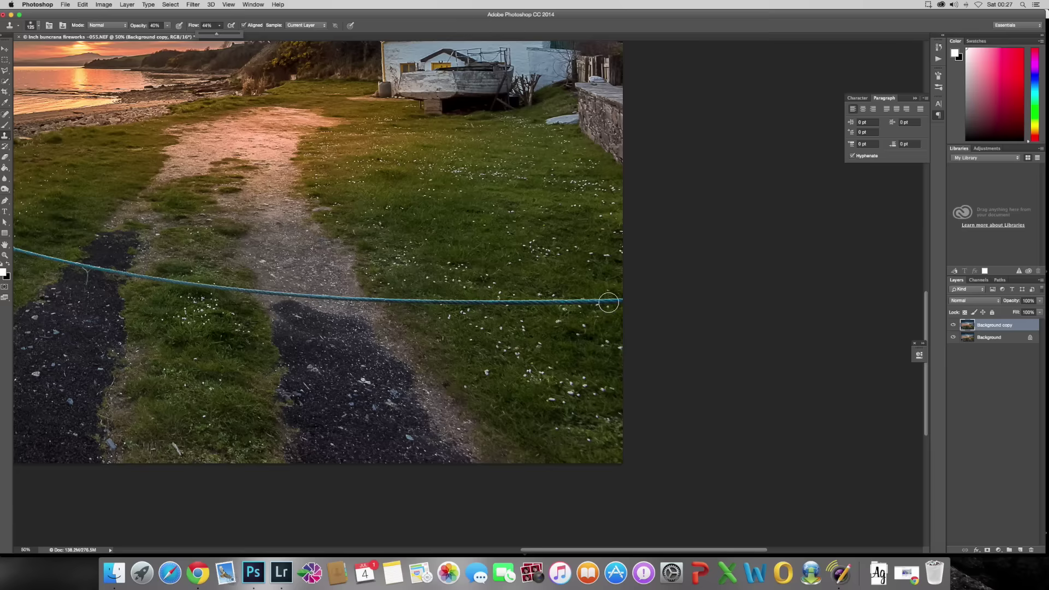
click(619, 298)
mouse_move(615, 303)
mouse_down()
mouse_move(558, 299)
mouse_move(629, 299)
mouse_move(515, 304)
mouse_up()
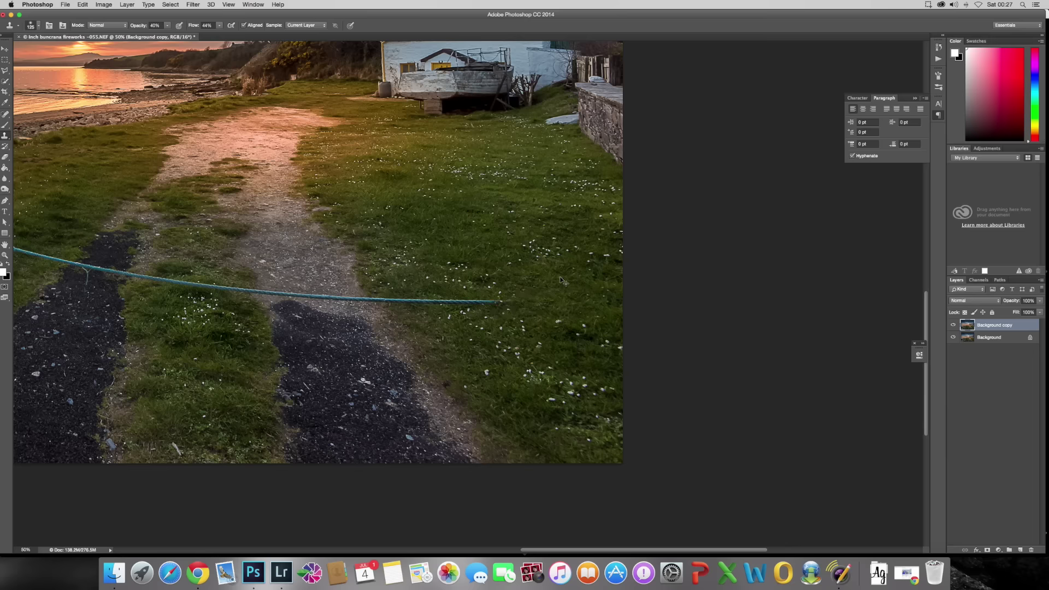
Step: Clone grass over the next stretch of rope, working left to the edge of the gravel track
key(super+plus)
key(super+plus)
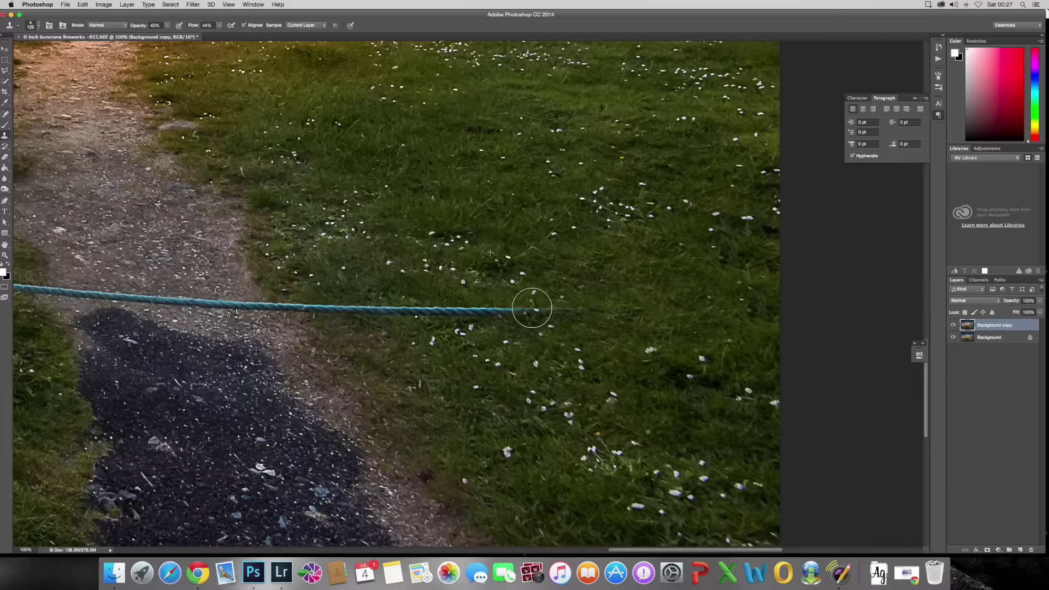
mouse_move(531, 307)
mouse_down()
mouse_move(536, 306)
mouse_move(480, 319)
mouse_move(414, 299)
mouse_move(427, 309)
mouse_move(368, 302)
mouse_move(413, 308)
mouse_move(353, 312)
mouse_move(333, 290)
mouse_up()
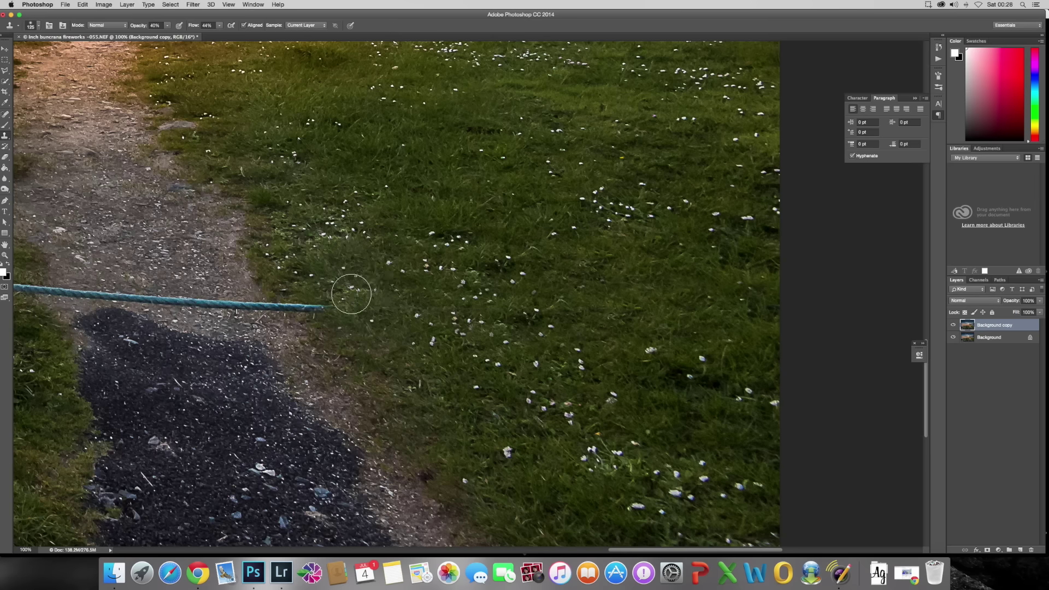
Step: Clone out the rope where it crosses the right-hand gravel track, up to the central grass strip
scroll(387, 363, left, 10)
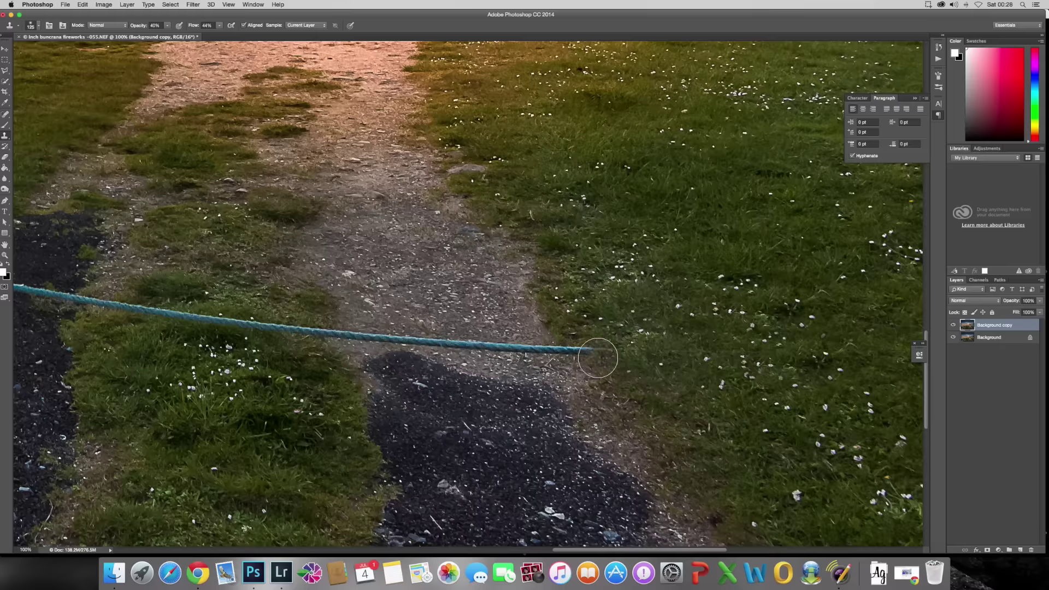
drag(594, 360, 601, 356)
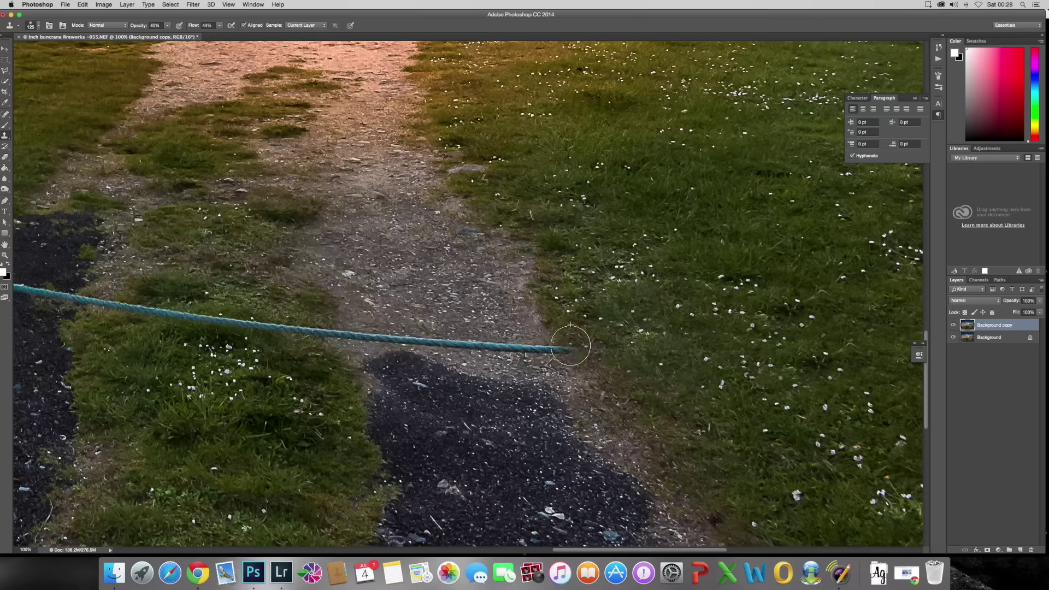
mouse_move(564, 344)
mouse_down()
mouse_move(562, 322)
mouse_move(547, 351)
mouse_move(484, 350)
mouse_move(510, 348)
mouse_move(478, 342)
mouse_move(501, 334)
mouse_move(452, 348)
mouse_move(421, 343)
mouse_move(416, 325)
mouse_move(385, 317)
mouse_move(403, 331)
mouse_move(455, 289)
mouse_move(446, 346)
mouse_move(367, 318)
mouse_move(356, 338)
mouse_move(403, 341)
mouse_move(365, 342)
mouse_move(353, 337)
mouse_move(377, 327)
mouse_move(346, 306)
mouse_move(339, 357)
mouse_move(525, 341)
mouse_up()
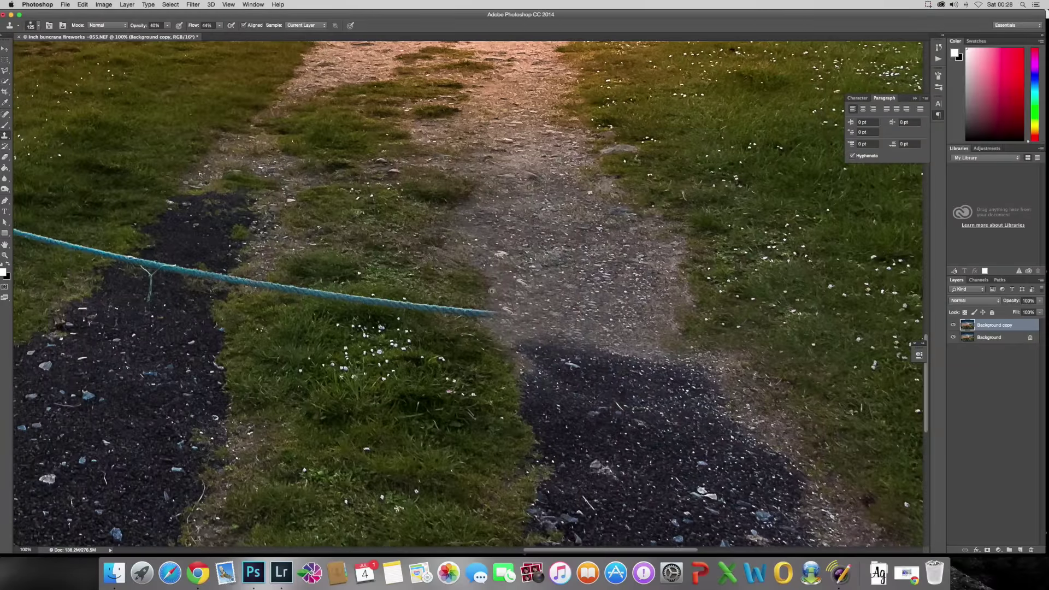
Step: Clone out the rope across the central grass strip and the left-hand dark gravel track, including its dangling knot
mouse_move(489, 295)
mouse_down()
mouse_move(504, 317)
mouse_move(492, 302)
mouse_move(491, 313)
mouse_move(483, 264)
mouse_move(491, 310)
mouse_move(470, 309)
mouse_move(493, 306)
mouse_move(482, 301)
mouse_move(501, 306)
mouse_move(497, 315)
mouse_move(371, 303)
mouse_move(406, 299)
mouse_move(388, 302)
mouse_move(391, 293)
mouse_move(345, 332)
mouse_move(707, 304)
mouse_move(713, 354)
mouse_move(704, 337)
mouse_move(676, 329)
mouse_move(703, 330)
mouse_move(703, 340)
mouse_move(658, 325)
mouse_move(631, 331)
mouse_move(647, 266)
mouse_up()
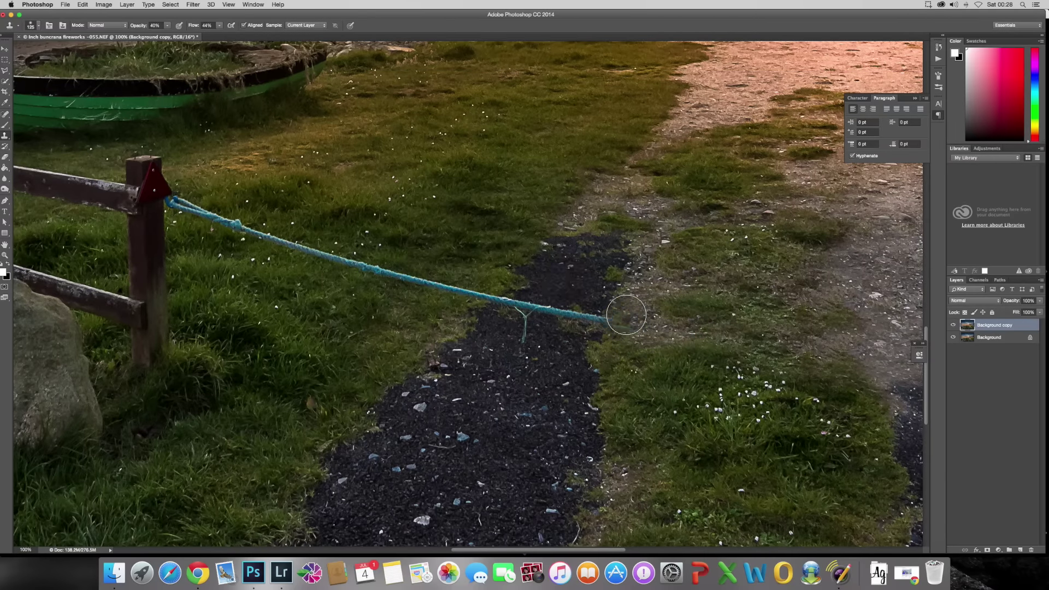
alt+click(633, 288)
mouse_move(627, 321)
mouse_down()
mouse_move(570, 315)
mouse_move(557, 307)
mouse_move(584, 307)
mouse_move(568, 299)
mouse_move(533, 315)
mouse_move(522, 336)
mouse_move(544, 310)
mouse_move(545, 339)
mouse_move(527, 341)
mouse_move(534, 348)
mouse_move(529, 314)
mouse_move(489, 360)
mouse_move(495, 367)
mouse_move(510, 368)
mouse_move(563, 272)
mouse_move(526, 282)
mouse_move(520, 273)
mouse_move(489, 298)
mouse_move(501, 291)
mouse_move(496, 317)
mouse_move(505, 284)
mouse_move(484, 345)
mouse_move(480, 312)
mouse_up()
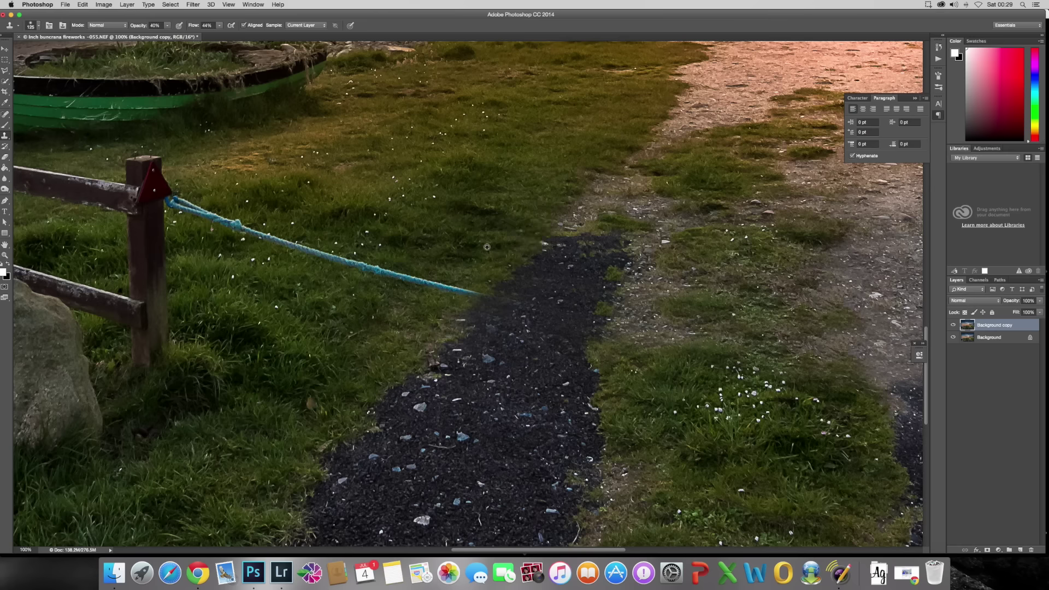
Step: Clone grass over the rope from the left track's edge to just short of the fence post
mouse_move(473, 289)
mouse_down()
mouse_move(436, 280)
mouse_move(475, 283)
mouse_move(406, 289)
mouse_move(419, 274)
mouse_move(399, 287)
mouse_move(377, 277)
mouse_move(407, 268)
mouse_move(396, 256)
mouse_move(411, 265)
mouse_move(382, 275)
mouse_move(333, 258)
mouse_move(319, 237)
mouse_move(317, 246)
mouse_move(334, 243)
mouse_move(329, 230)
mouse_move(348, 258)
mouse_move(300, 259)
mouse_move(300, 285)
mouse_move(374, 226)
mouse_move(358, 203)
mouse_move(280, 299)
mouse_move(321, 292)
mouse_up()
mouse_move(284, 243)
mouse_down()
mouse_move(261, 244)
mouse_move(244, 229)
mouse_move(281, 236)
mouse_up()
mouse_move(279, 277)
mouse_down()
mouse_move(246, 257)
mouse_move(267, 251)
mouse_move(241, 227)
mouse_move(268, 251)
mouse_move(285, 241)
mouse_move(276, 239)
mouse_up()
mouse_move(332, 217)
mouse_down()
mouse_move(310, 240)
mouse_move(329, 253)
mouse_move(298, 245)
mouse_up()
Step: Shrink the clone brush and cover the frayed rope knot with grass, up to where the rope splits into two strands
key(super+equal)
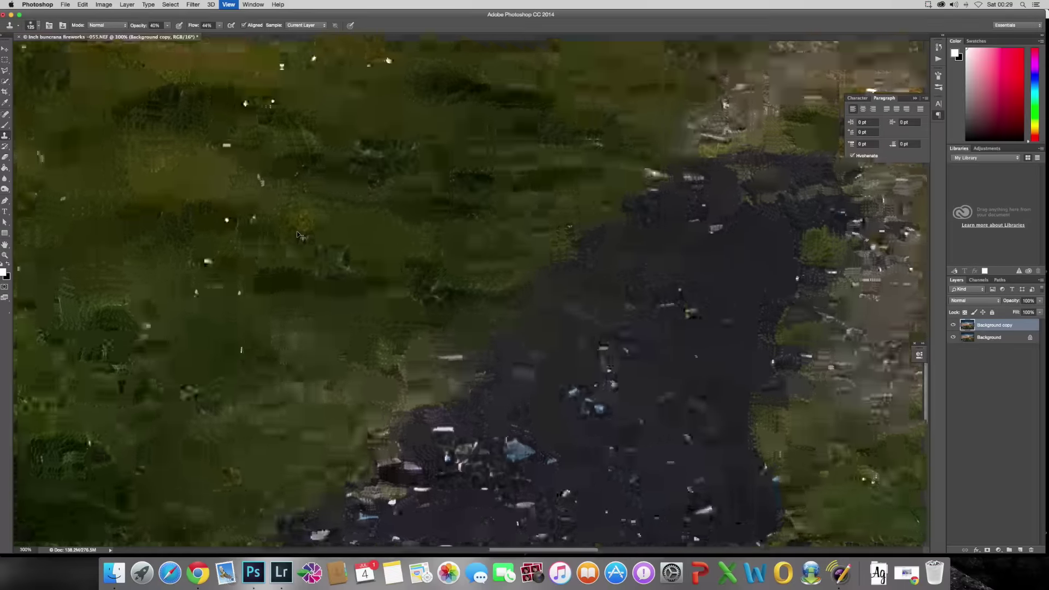
key(super+equal)
mouse_move(164, 164)
mouse_down()
mouse_move(546, 218)
mouse_move(594, 209)
mouse_move(463, 192)
mouse_up()
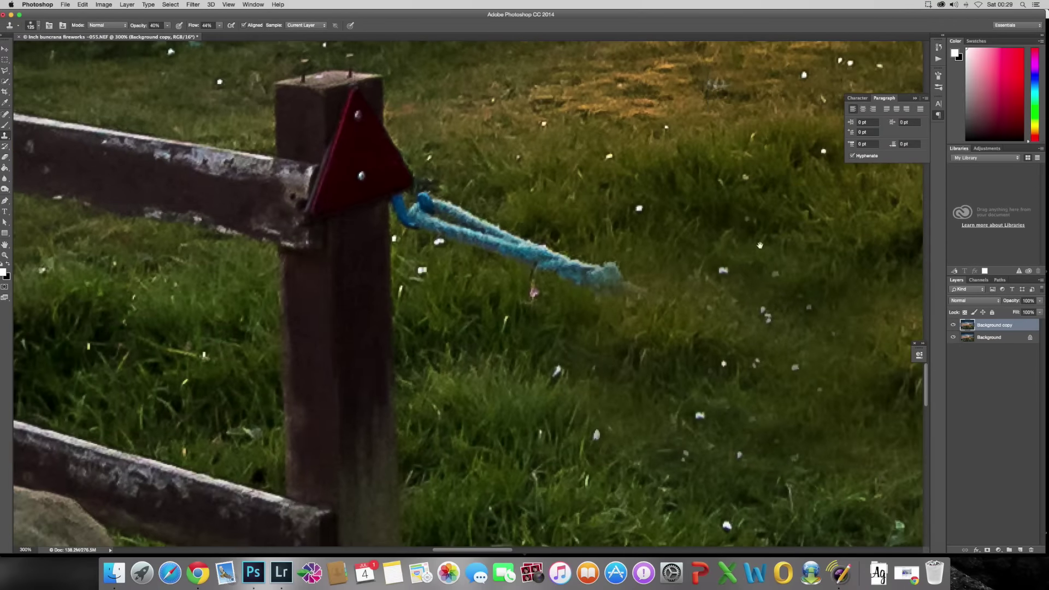
key(bracketleft)
drag(765, 238, 796, 241)
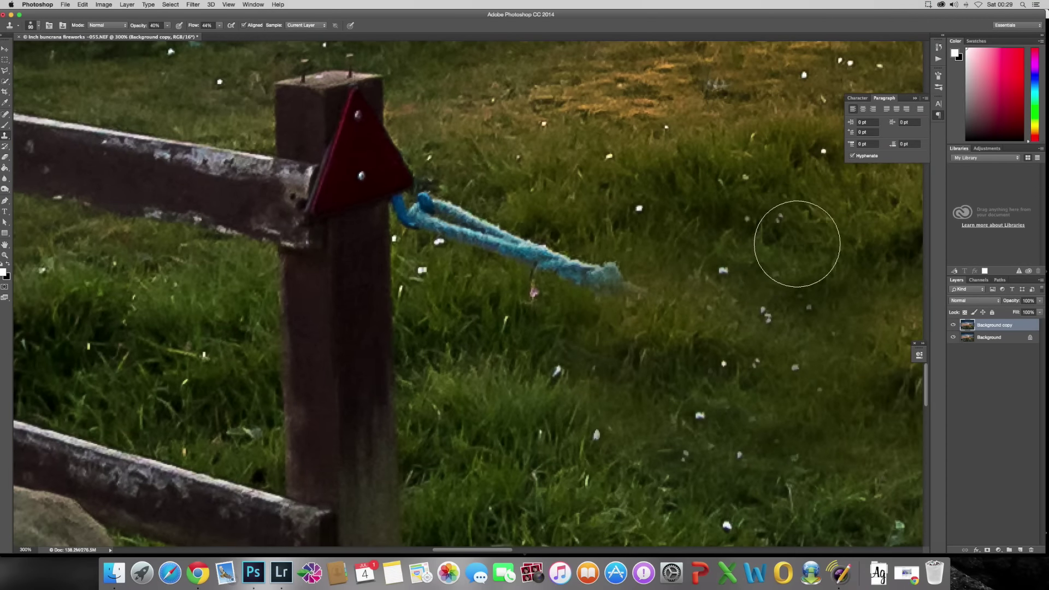
key(bracketleft)
key(bracketleft)
click(658, 271)
mouse_move(659, 271)
mouse_down()
mouse_move(604, 262)
mouse_move(608, 299)
mouse_move(628, 272)
mouse_move(586, 272)
mouse_move(564, 312)
mouse_move(594, 276)
mouse_move(579, 253)
mouse_move(548, 299)
mouse_up()
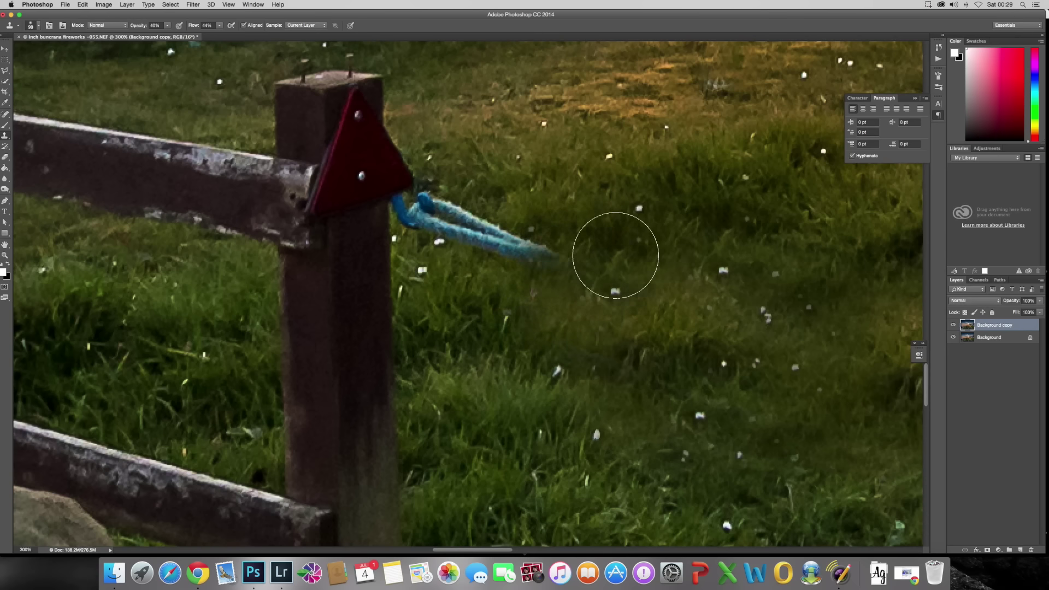
Step: Use a still smaller clone brush to remove the doubled rope strands beside the fence post's red triangle
key(bracketleft)
key(bracketleft)
key(bracketleft)
key(bracketleft)
key(bracketleft)
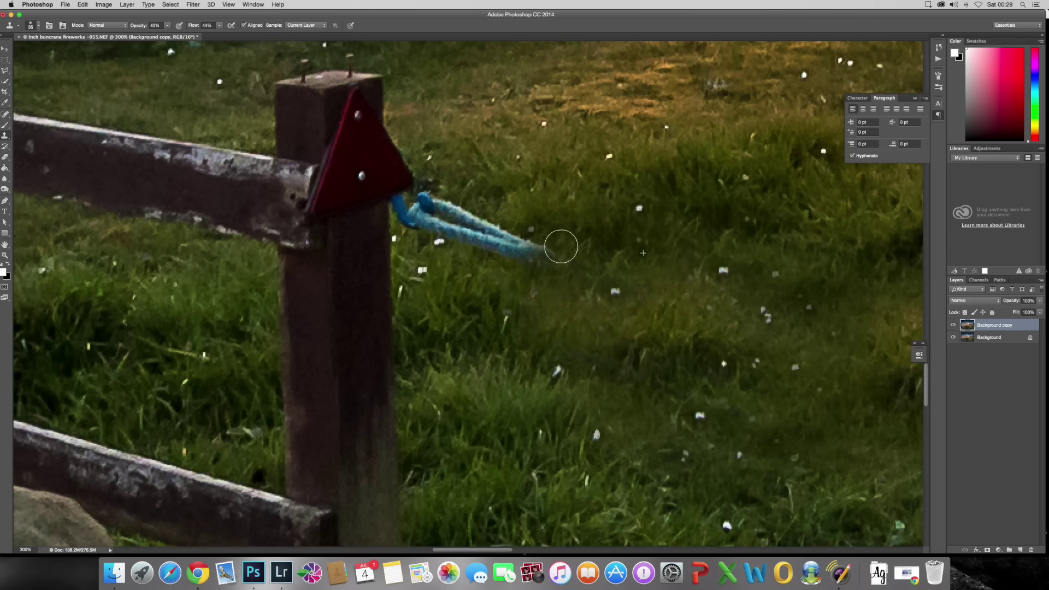
mouse_move(546, 236)
mouse_down()
mouse_move(518, 255)
mouse_move(509, 287)
mouse_move(560, 258)
mouse_move(508, 241)
mouse_up()
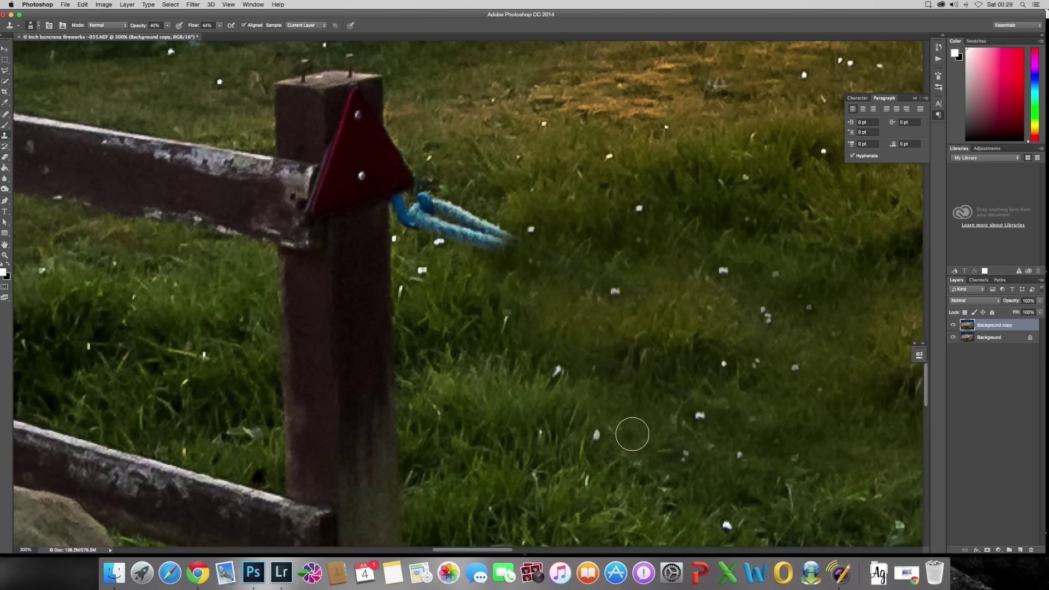
mouse_move(502, 281)
mouse_down()
mouse_move(531, 224)
mouse_move(520, 229)
mouse_move(556, 258)
mouse_move(541, 283)
mouse_move(531, 246)
mouse_up()
mouse_move(469, 234)
mouse_down()
mouse_move(494, 248)
mouse_move(496, 232)
mouse_move(468, 227)
mouse_up()
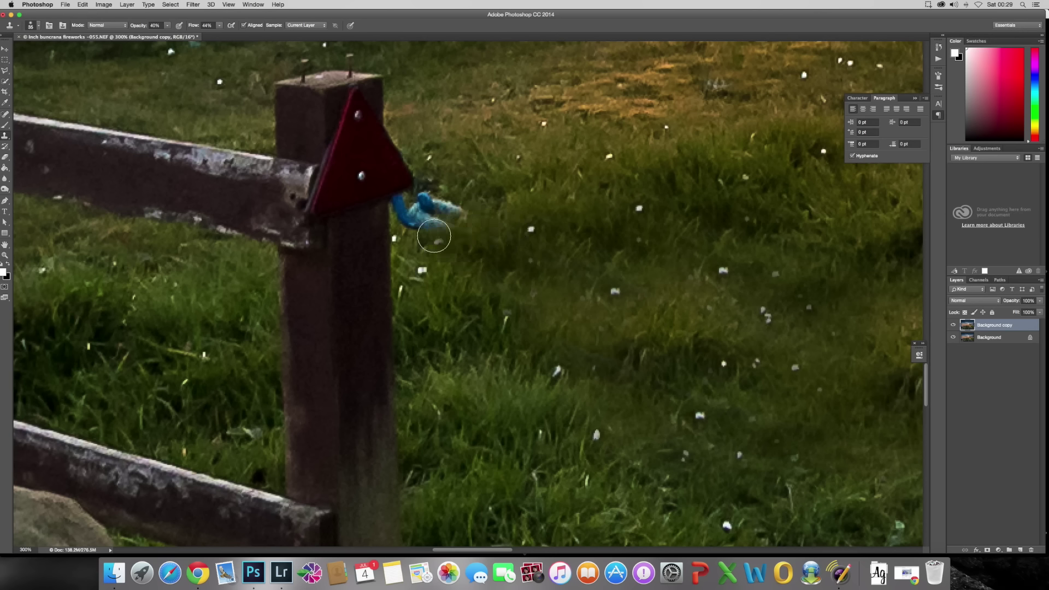
mouse_move(434, 236)
mouse_down()
mouse_move(459, 232)
mouse_move(452, 219)
mouse_move(483, 208)
mouse_move(443, 201)
mouse_move(463, 194)
mouse_up()
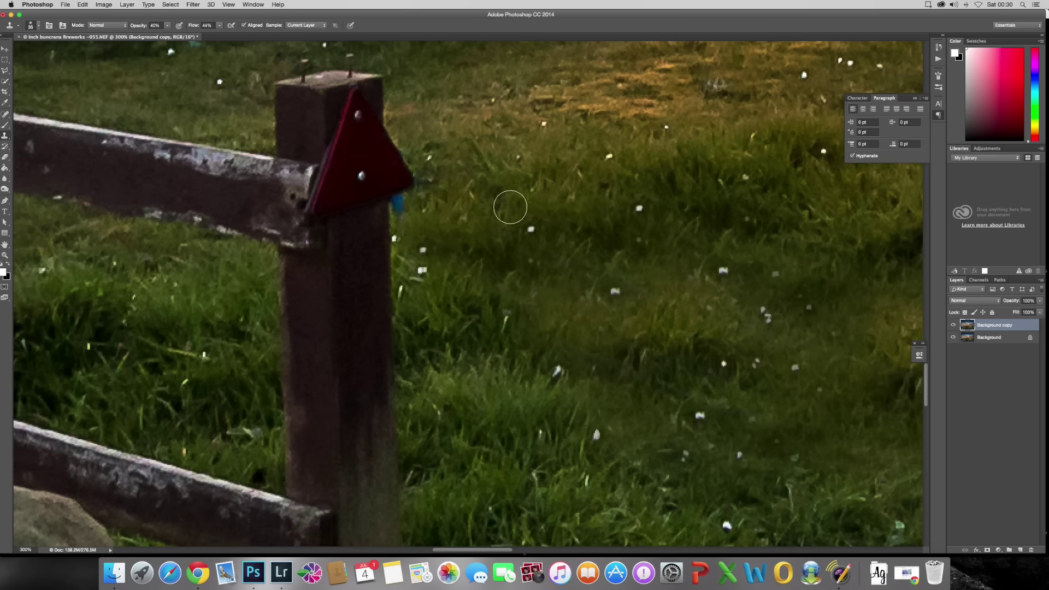
Step: Inspect the retouched foreground and compare it with the original by toggling the Background copy layer's visibility
scroll(694, 384, right, 10)
scroll(695, 384, down, 8)
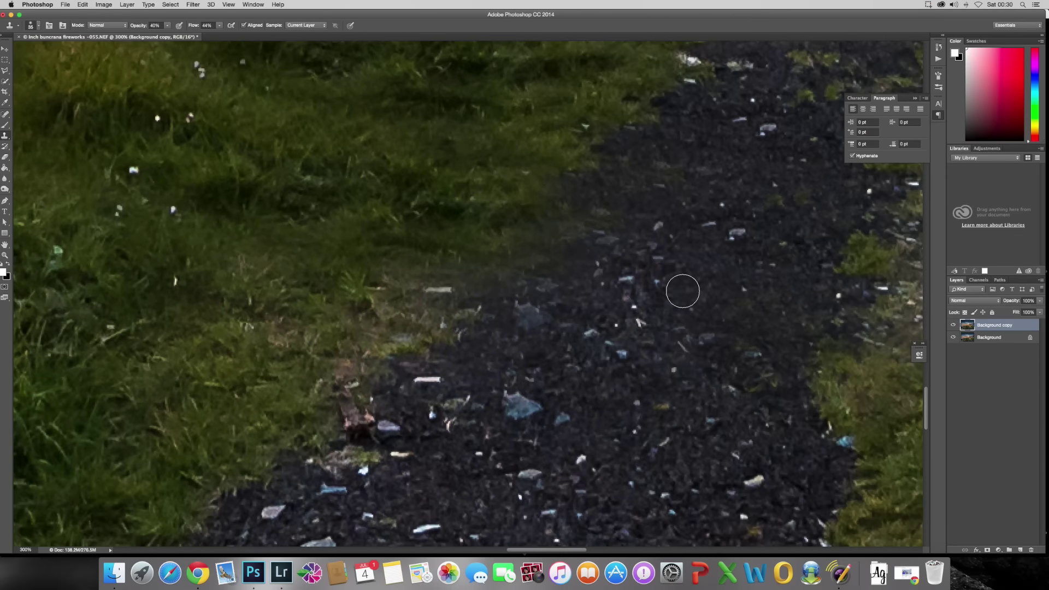
scroll(765, 266, down, 5)
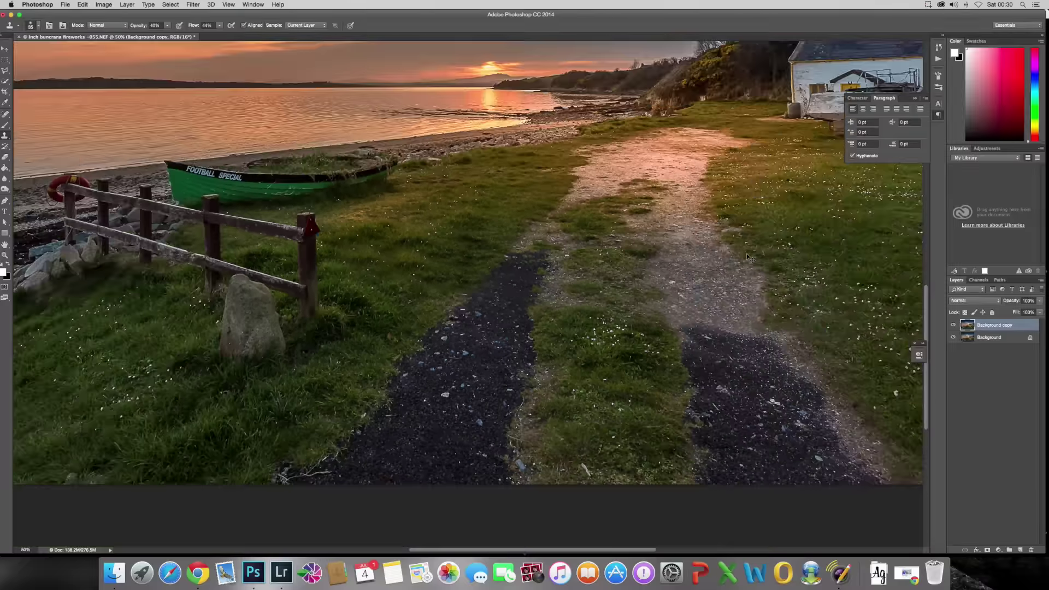
scroll(747, 257, down, 1)
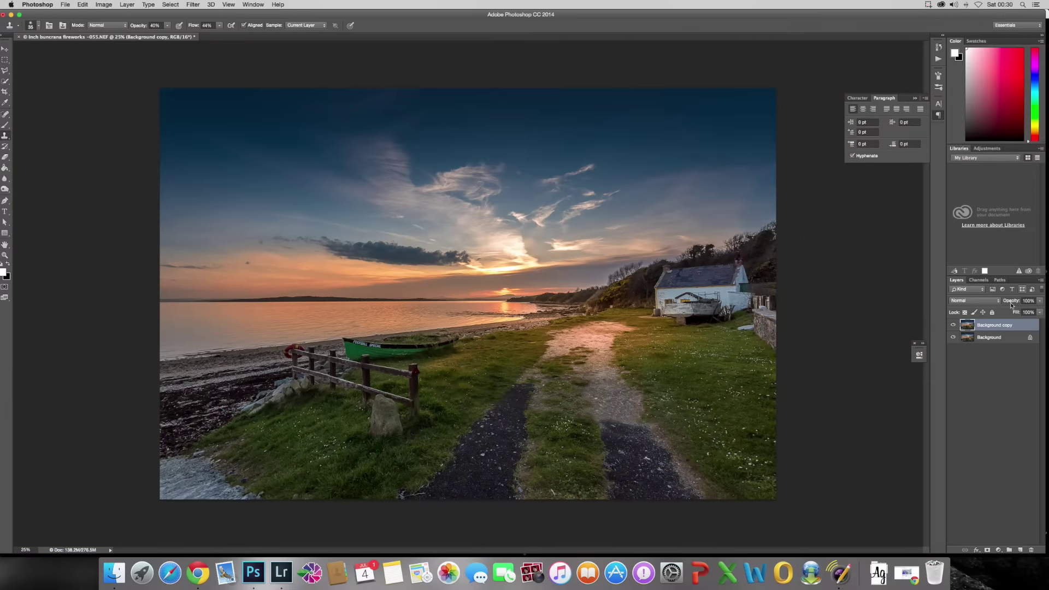
click(954, 325)
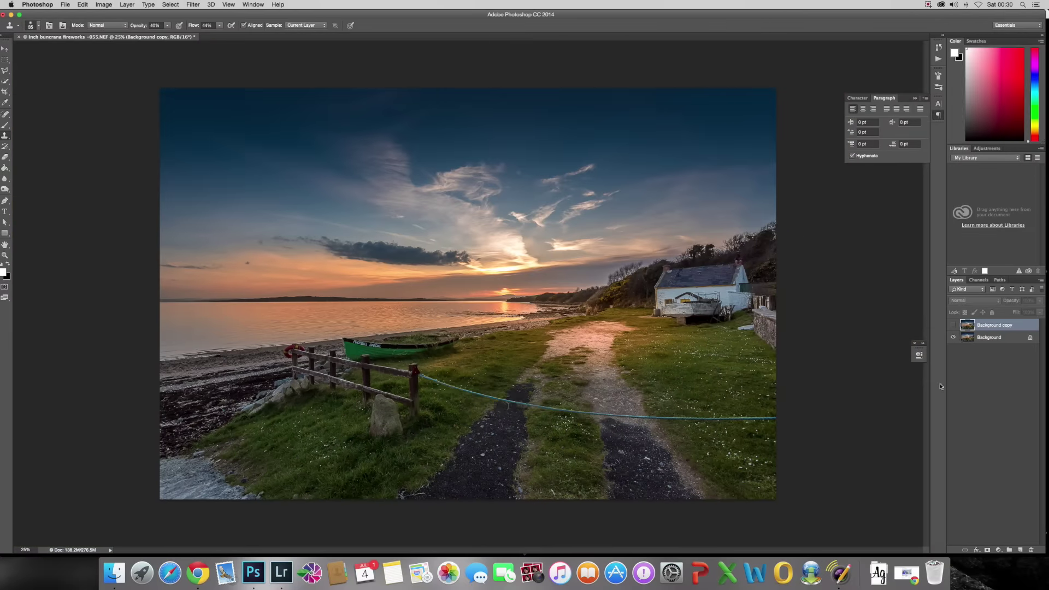
click(953, 325)
click(953, 325)
click(953, 325)
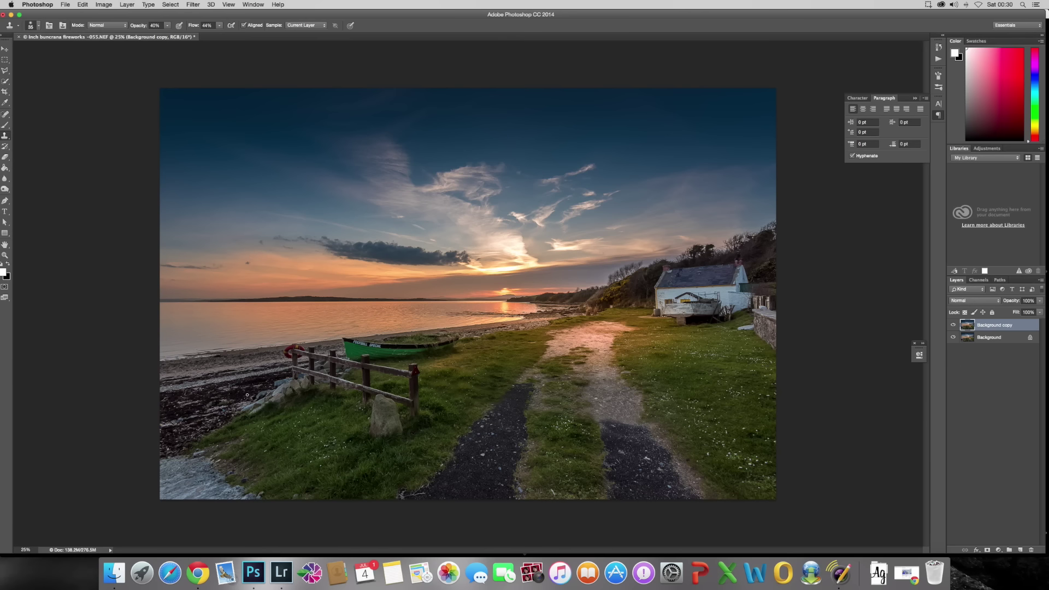
Step: Crop the photo tighter, trimming mainly the left edge plus some sky and foreground, and reposition the scene within the frame
click(6, 92)
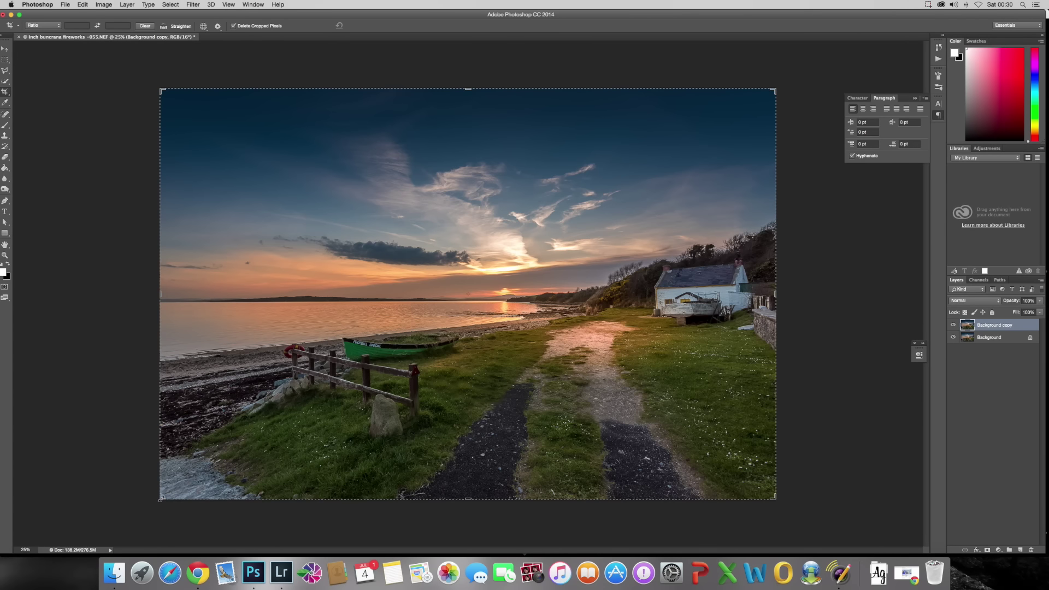
drag(168, 500, 185, 482)
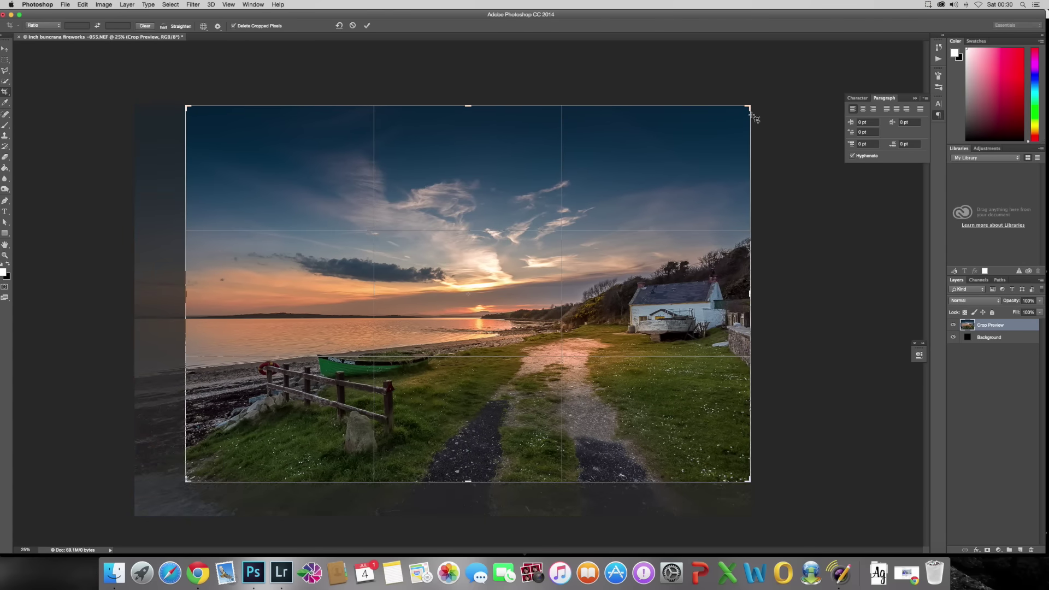
drag(748, 107, 743, 110)
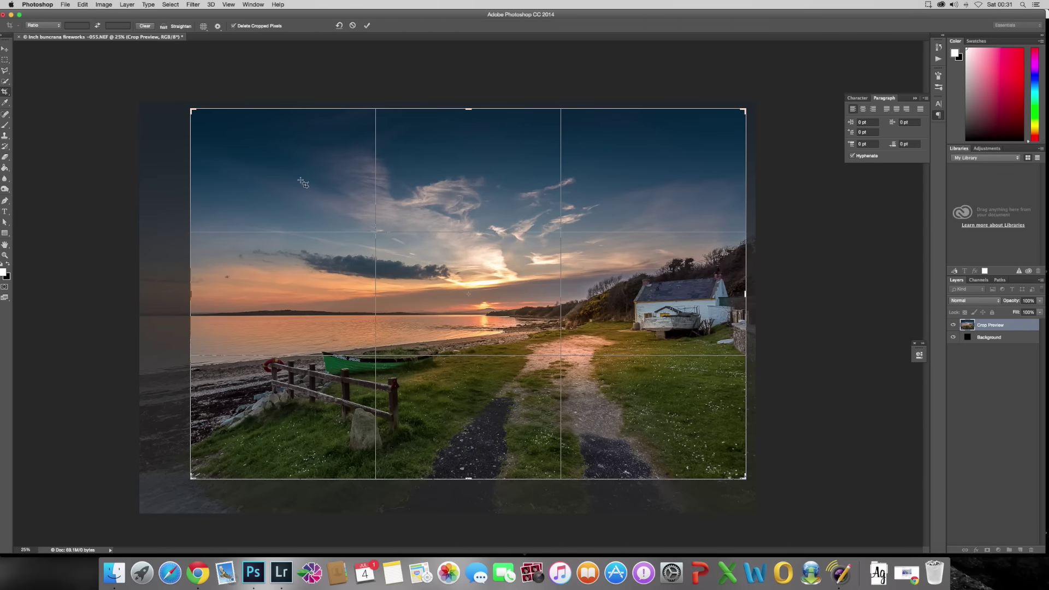
drag(458, 169, 463, 168)
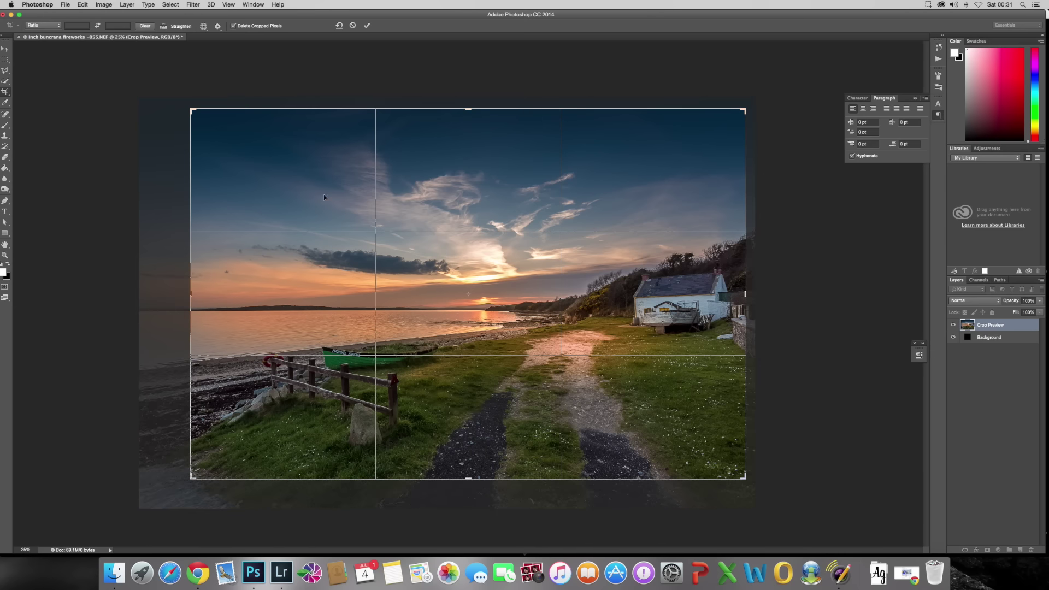
drag(374, 221, 382, 211)
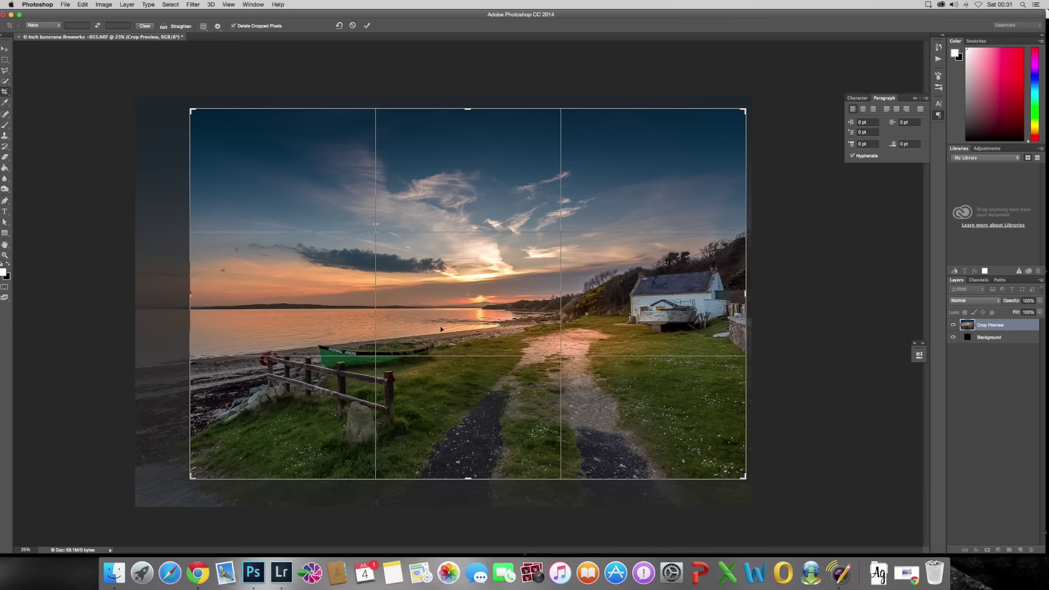
drag(445, 332, 443, 323)
mouse_move(505, 274)
mouse_down()
mouse_move(508, 252)
mouse_move(521, 273)
mouse_up()
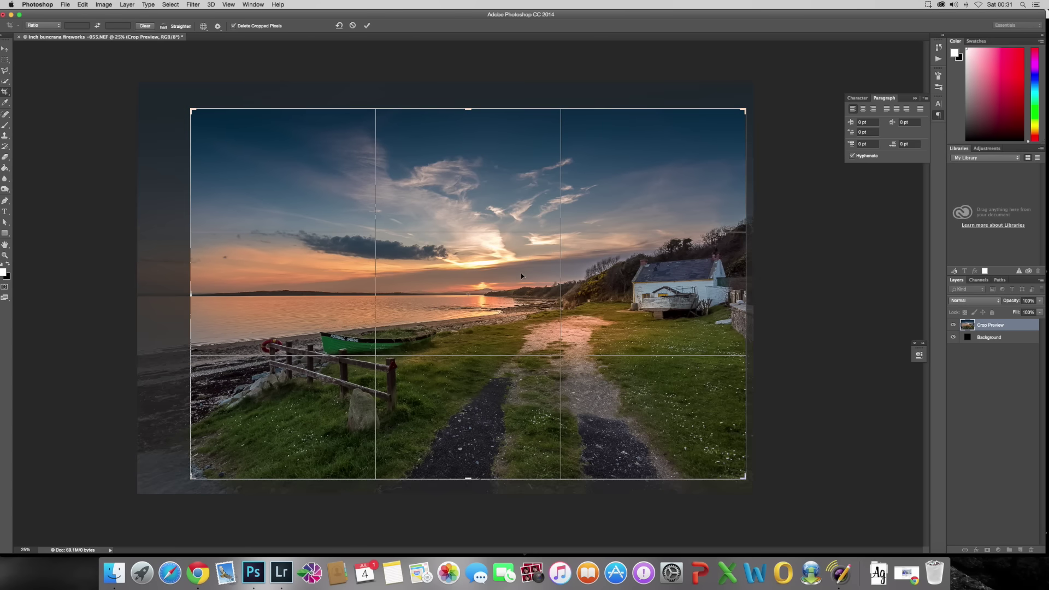
key(Return)
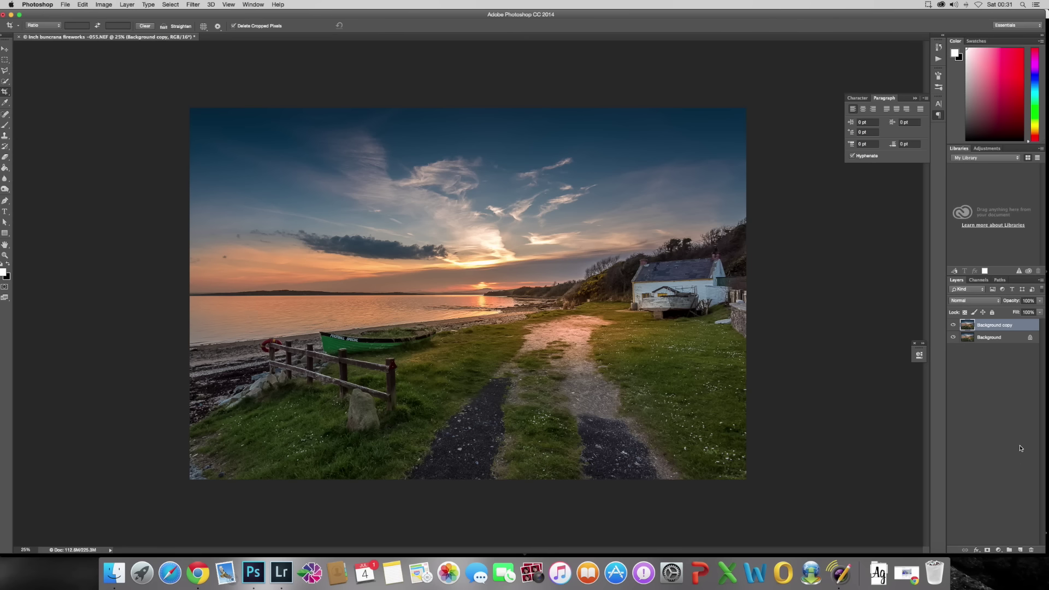
Step: Add a Curves adjustment layer and raise its Red channel slightly in the lower midtones
click(999, 550)
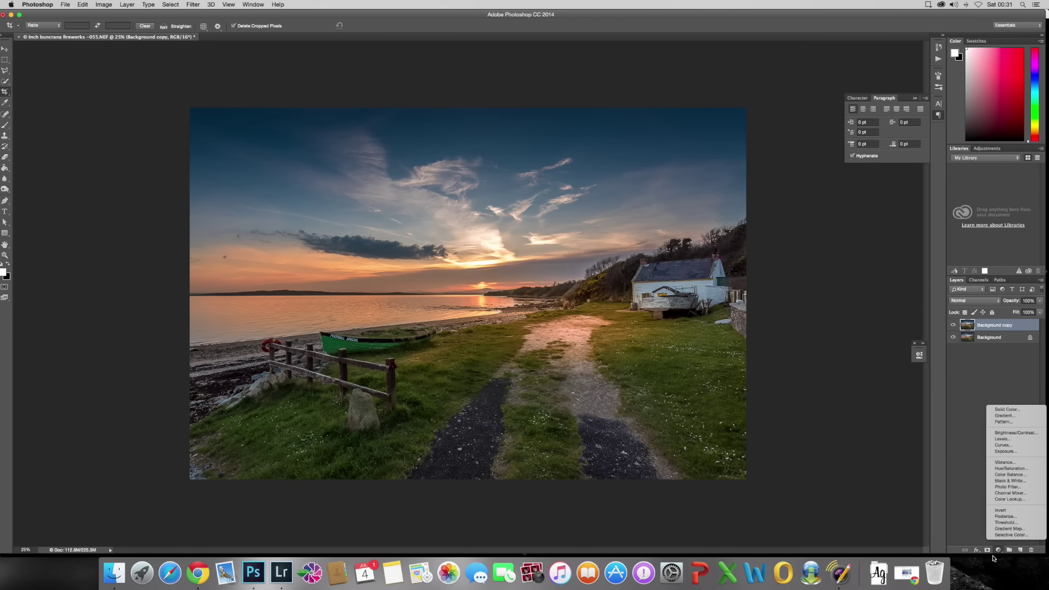
click(1010, 447)
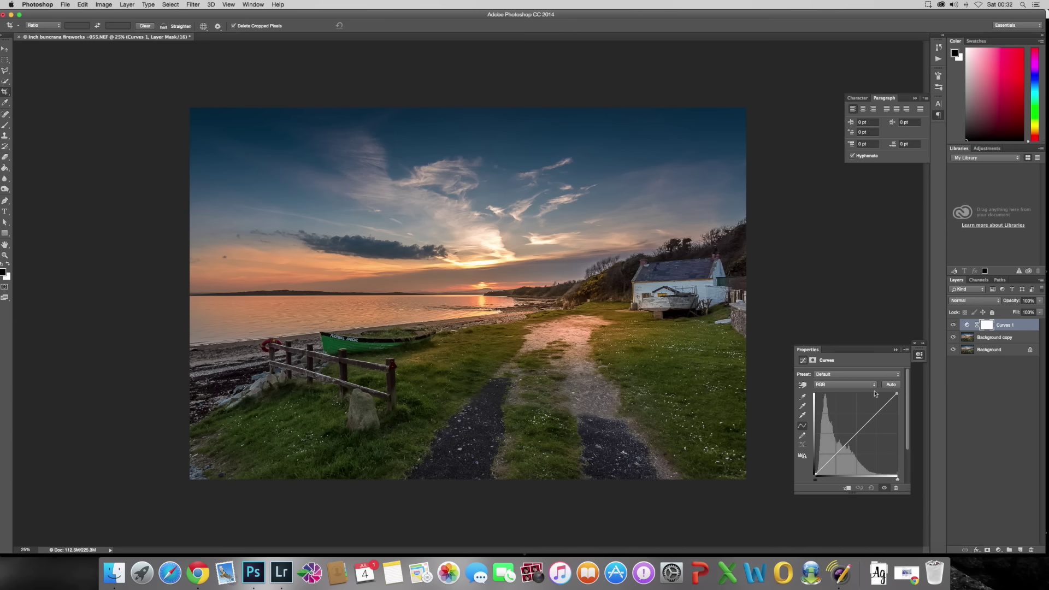
click(844, 388)
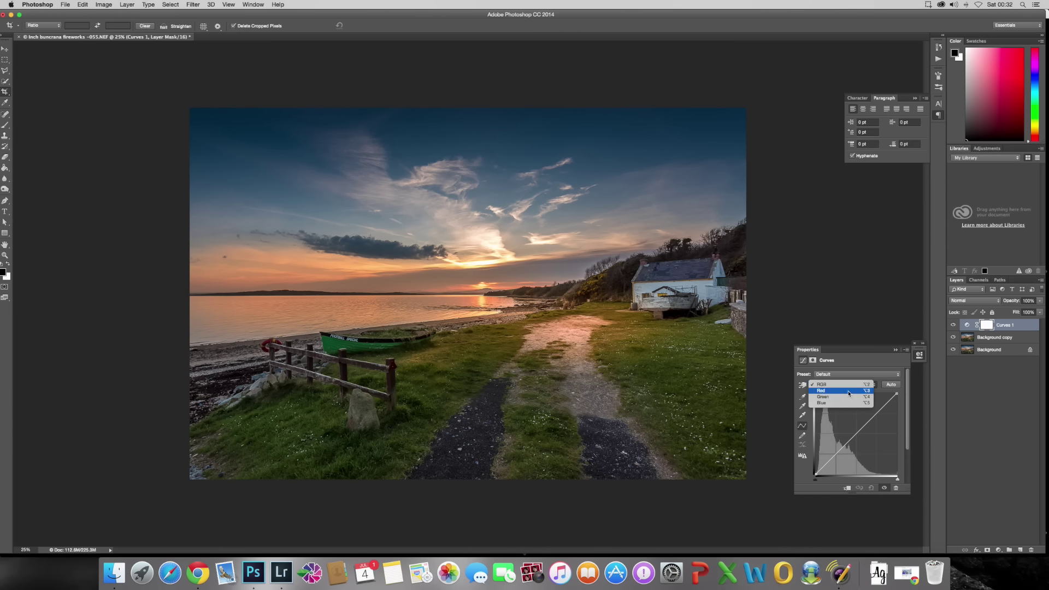
click(866, 391)
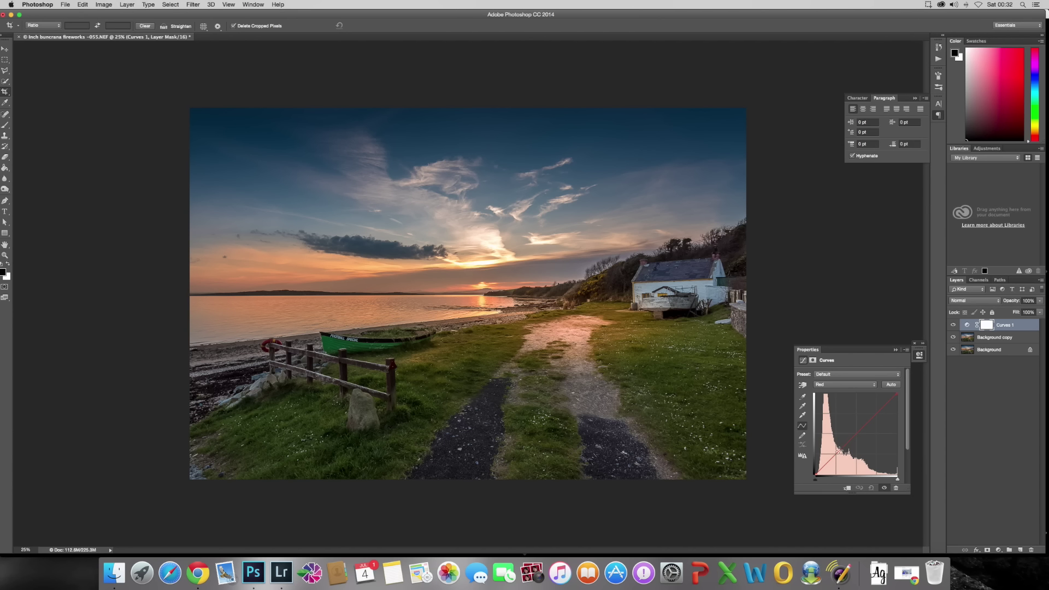
drag(840, 450, 843, 452)
click(895, 350)
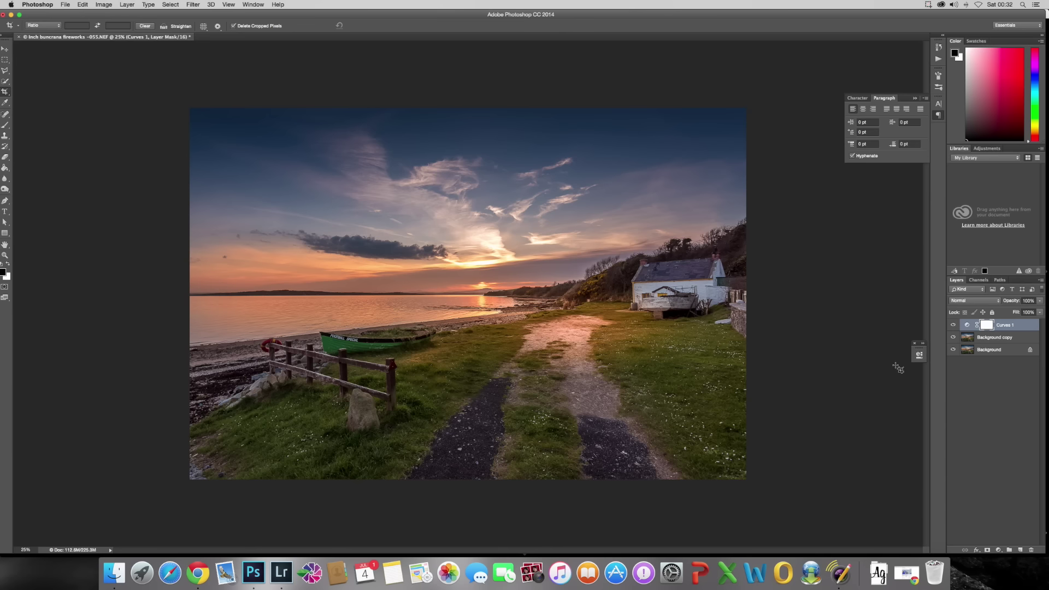
Step: Add a second Curves adjustment layer and reshape its Blue channel with a midtone point and a shadow point
click(999, 550)
click(1013, 446)
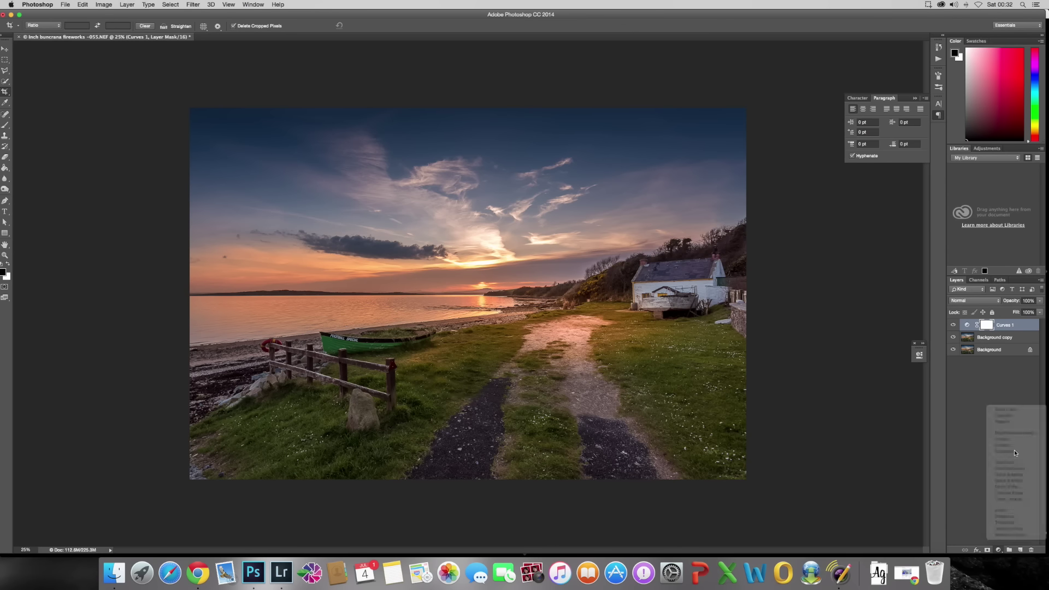
click(836, 385)
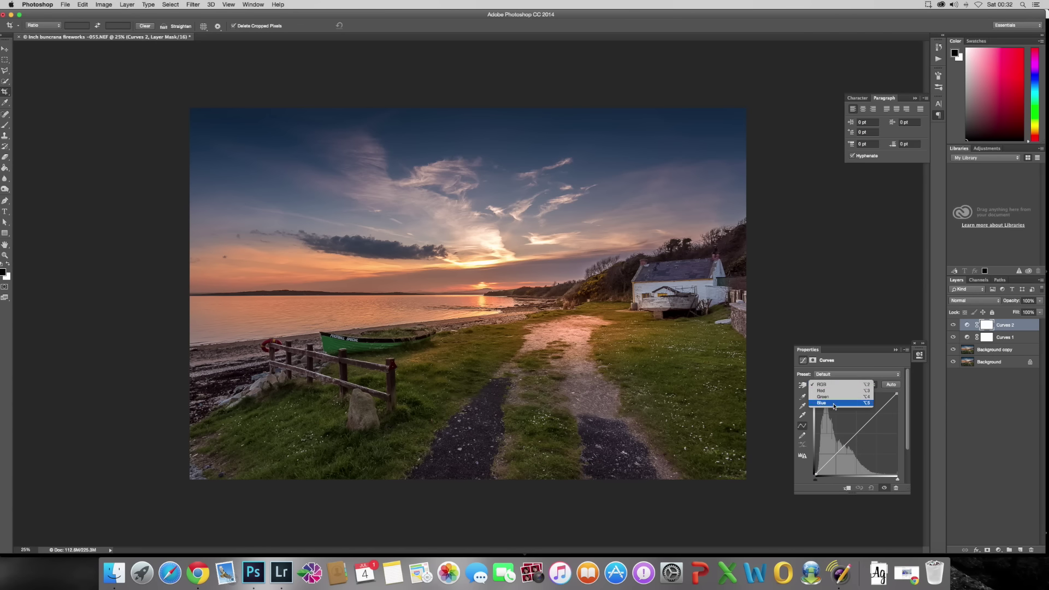
click(835, 404)
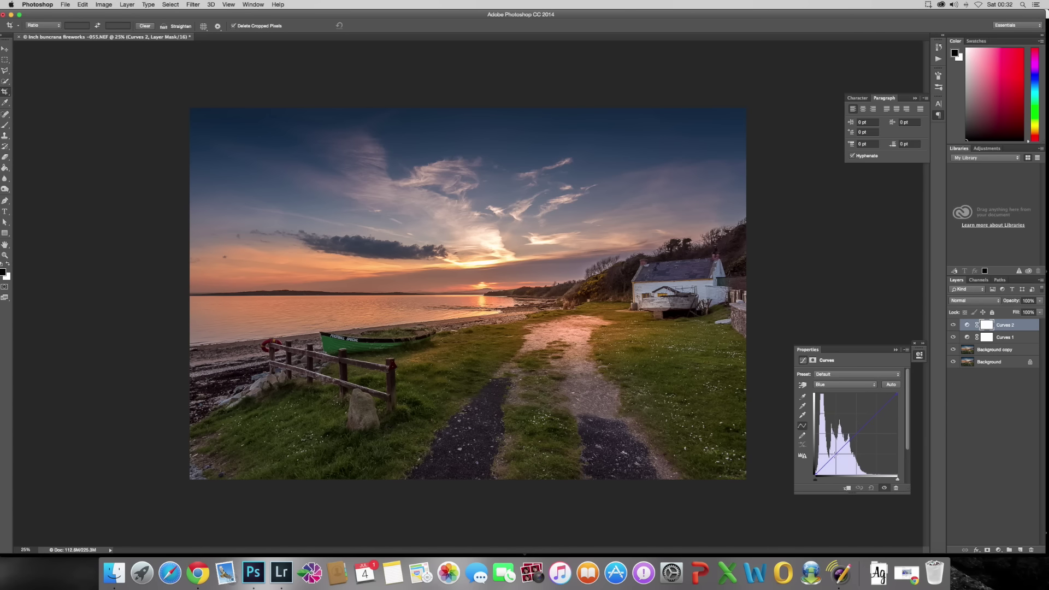
click(848, 439)
drag(831, 455, 831, 468)
click(896, 350)
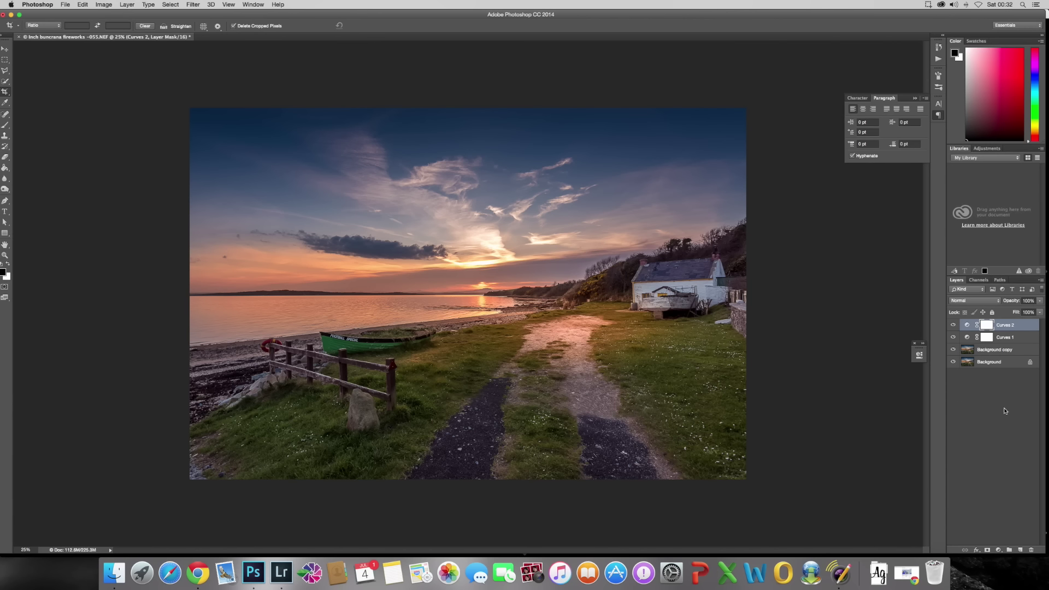
Step: Add a third Curves adjustment layer and shape its RGB curve into a gentle S for more contrast
click(999, 551)
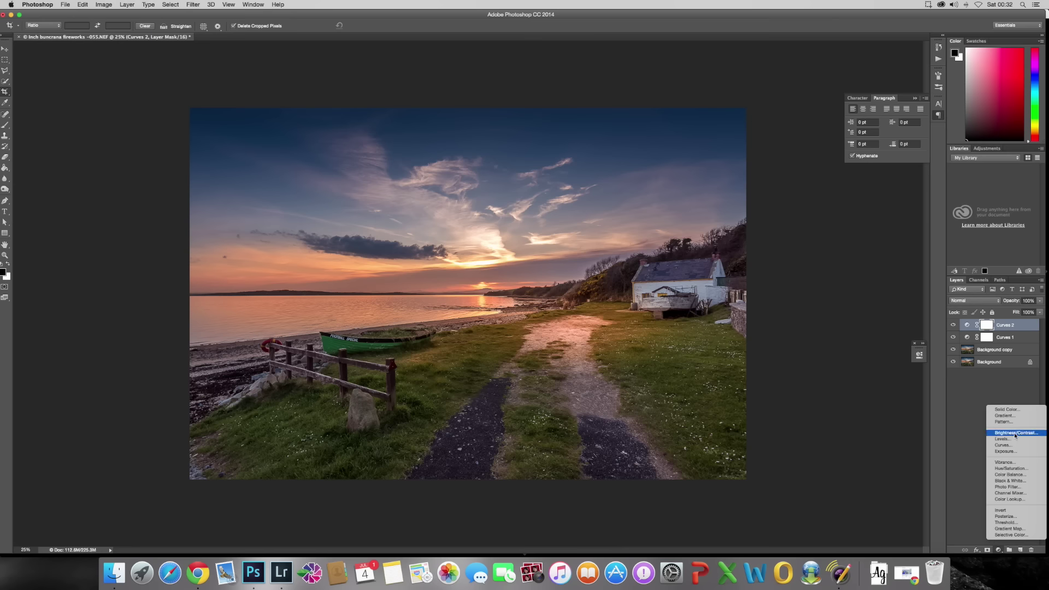
click(1015, 446)
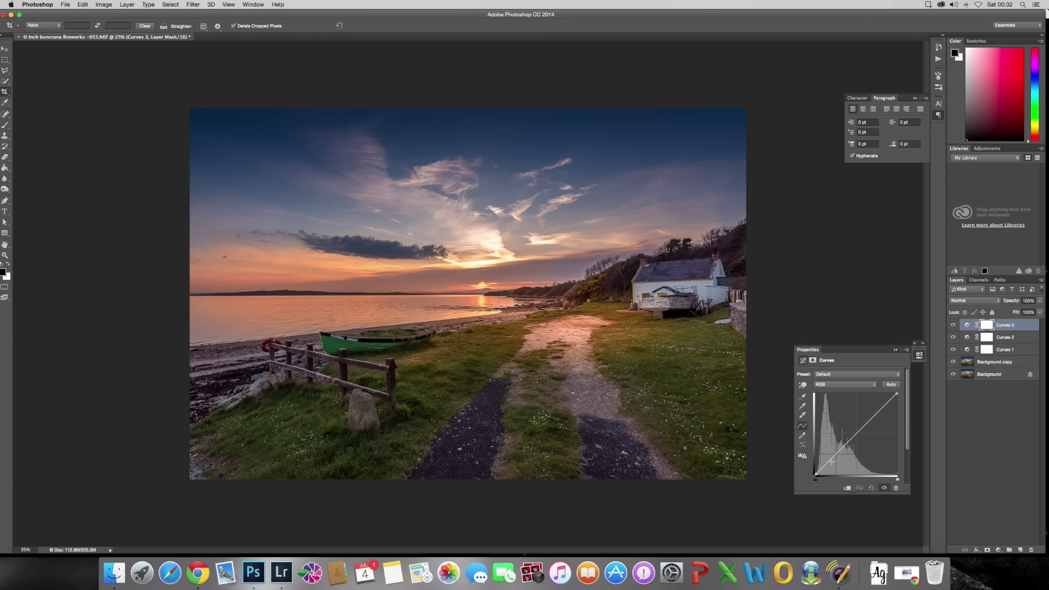
drag(829, 459, 862, 425)
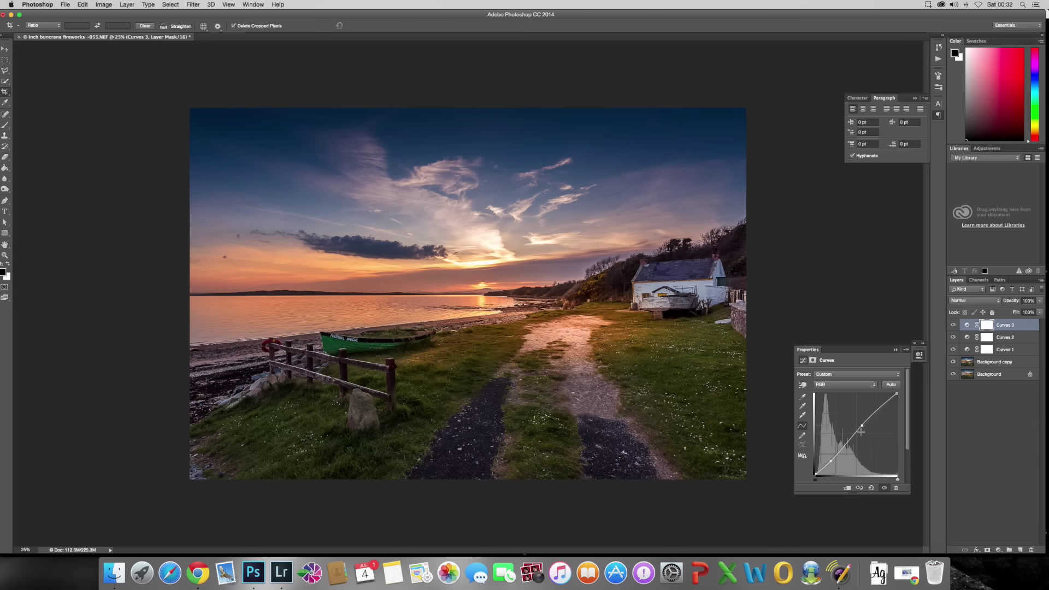
click(896, 350)
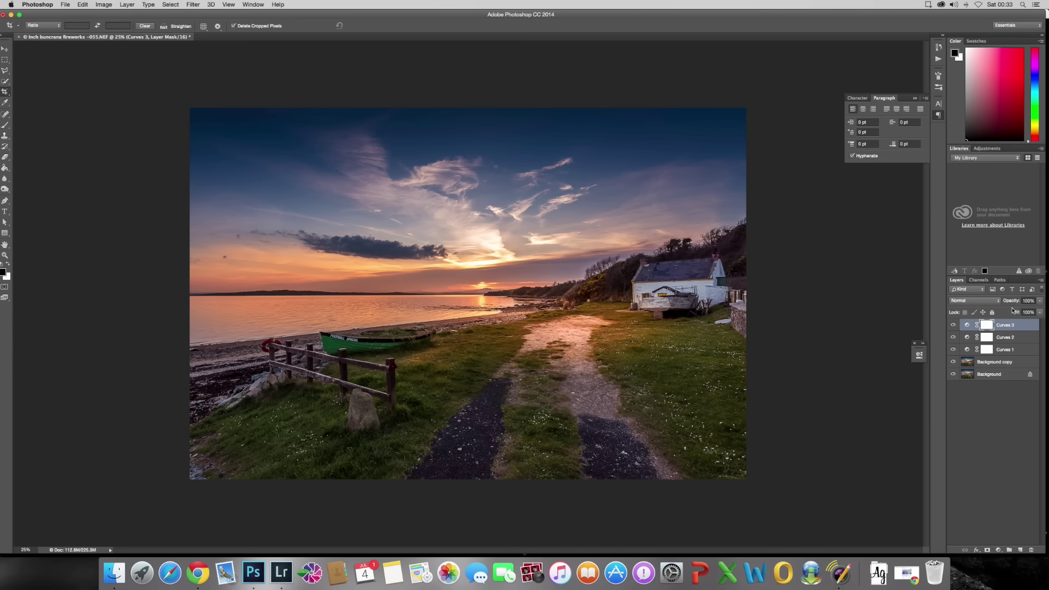
Step: Fill the Curves 3 layer mask with black and switch to the Brush tool with white as the foreground colour
click(5, 169)
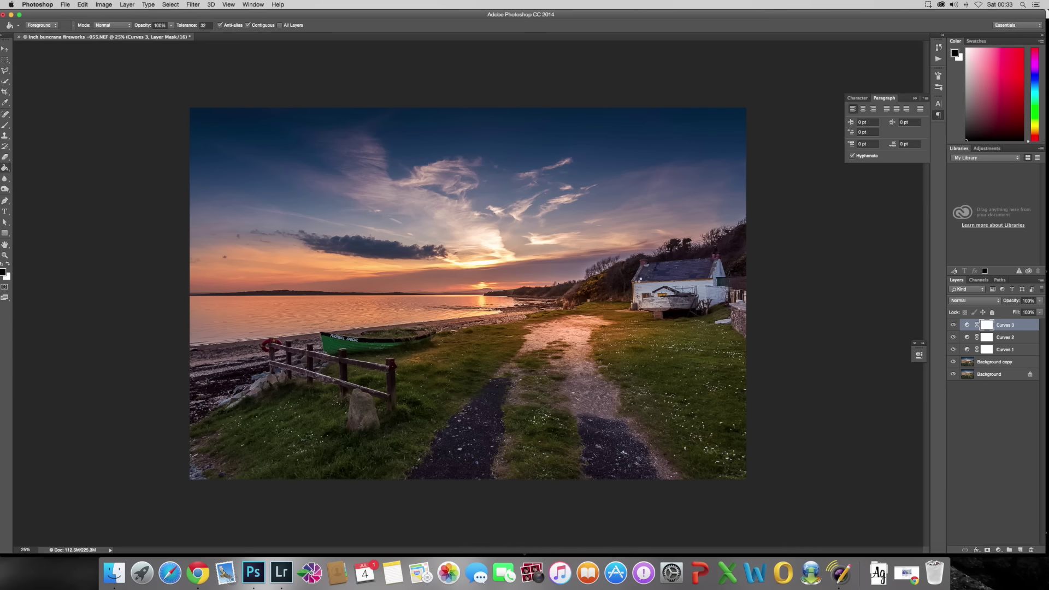
click(593, 416)
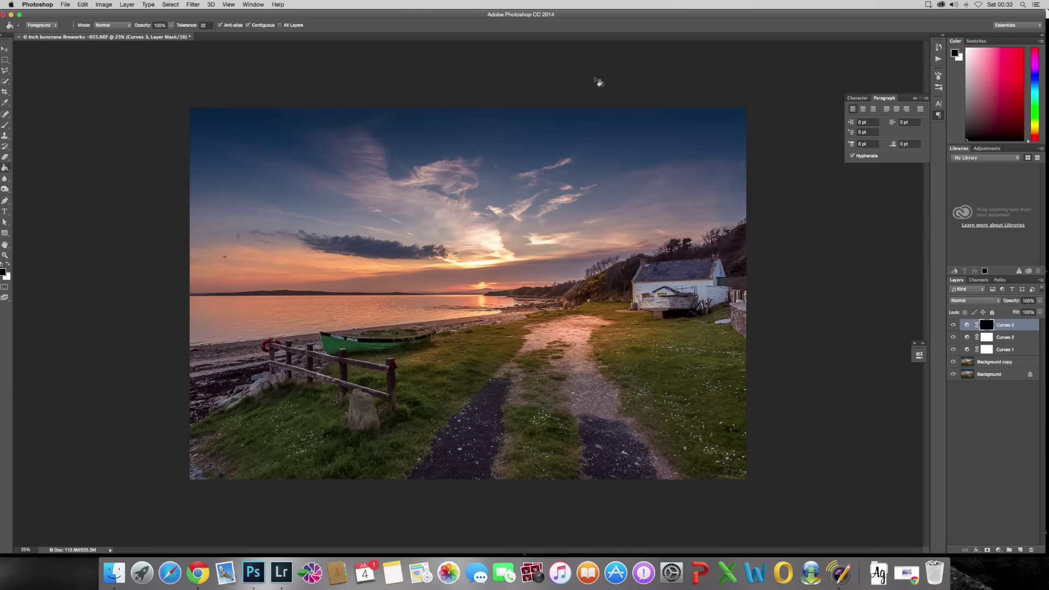
click(6, 124)
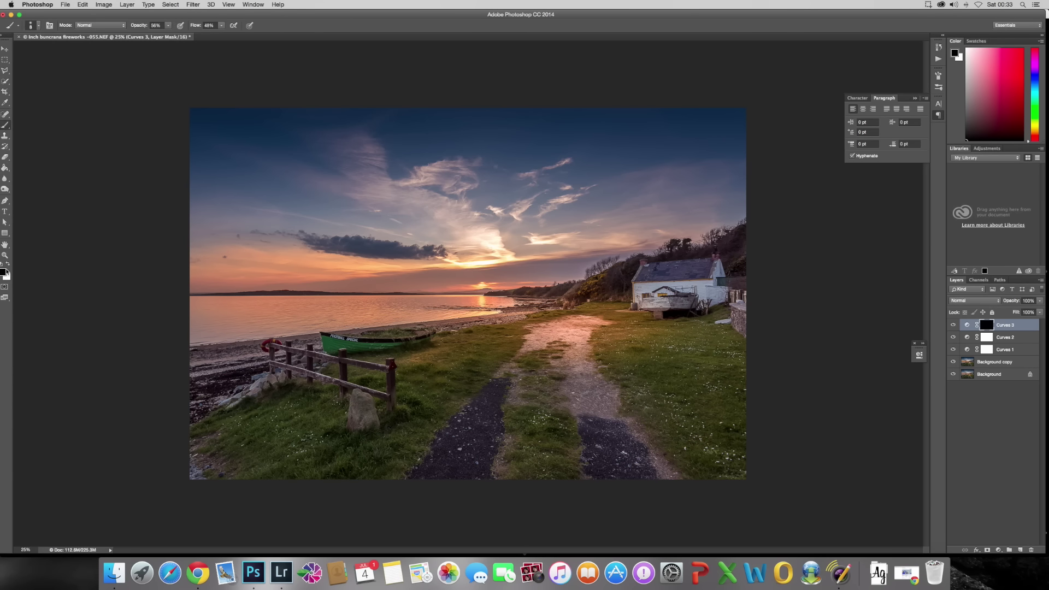
click(8, 265)
Step: Paint white on the Curves 3 mask with a large brush over the foreground grass, the path and the fence area
key(bracketleft)
key(bracketleft)
key(bracketright)
key(bracketright)
key(bracketleft)
key(bracketleft)
mouse_move(349, 451)
mouse_down()
mouse_move(274, 463)
mouse_move(327, 462)
mouse_move(252, 421)
mouse_move(251, 439)
mouse_move(297, 454)
mouse_up()
mouse_move(475, 374)
mouse_down()
mouse_move(480, 359)
mouse_move(413, 344)
mouse_up()
drag(545, 386, 544, 360)
drag(548, 372, 559, 354)
drag(487, 405, 491, 386)
drag(279, 353, 360, 335)
Step: Compare the photo with the Curves 3 layer off and on, and fine-tune the shadow point of its RGB curve
click(954, 326)
click(954, 326)
double_click(968, 326)
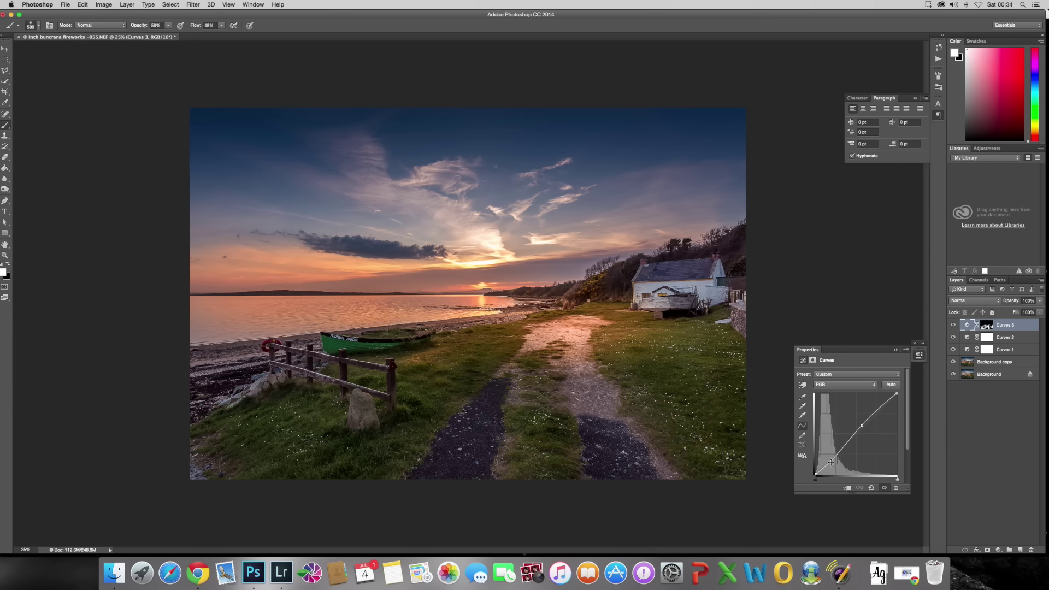
click(831, 462)
drag(832, 462, 830, 463)
click(895, 350)
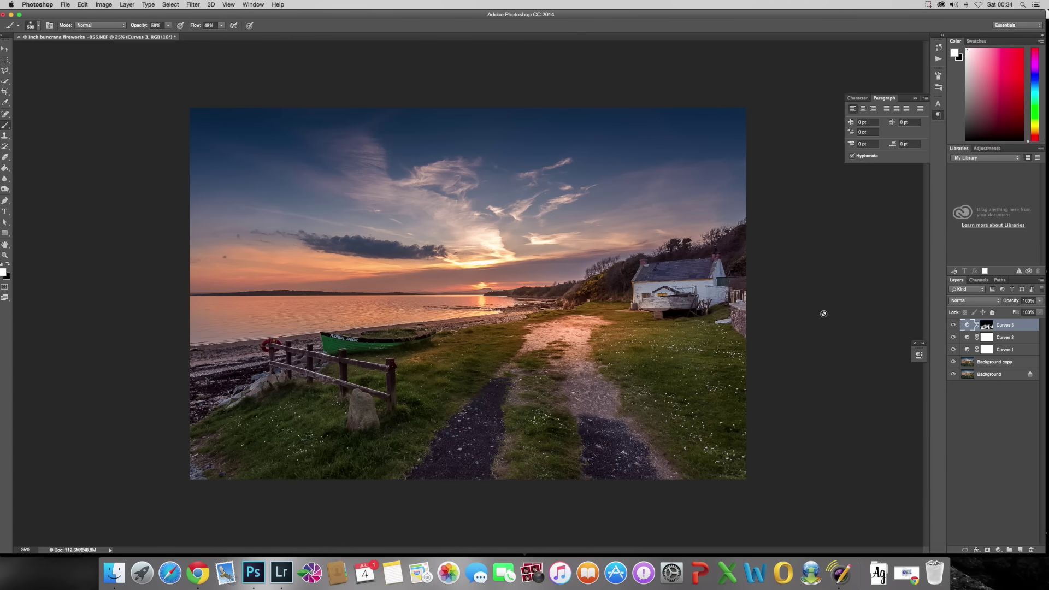
Step: Paint further white areas on the Curves 3 mask with a smaller brush and compare the layer off and on
click(986, 325)
key(bracketleft)
key(bracketleft)
key(bracketleft)
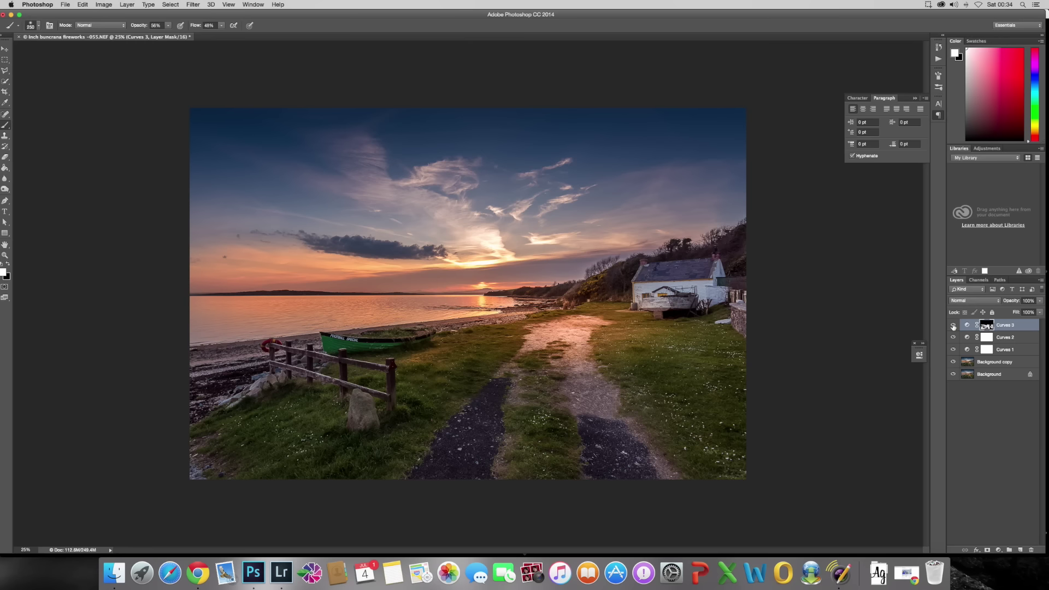
click(953, 325)
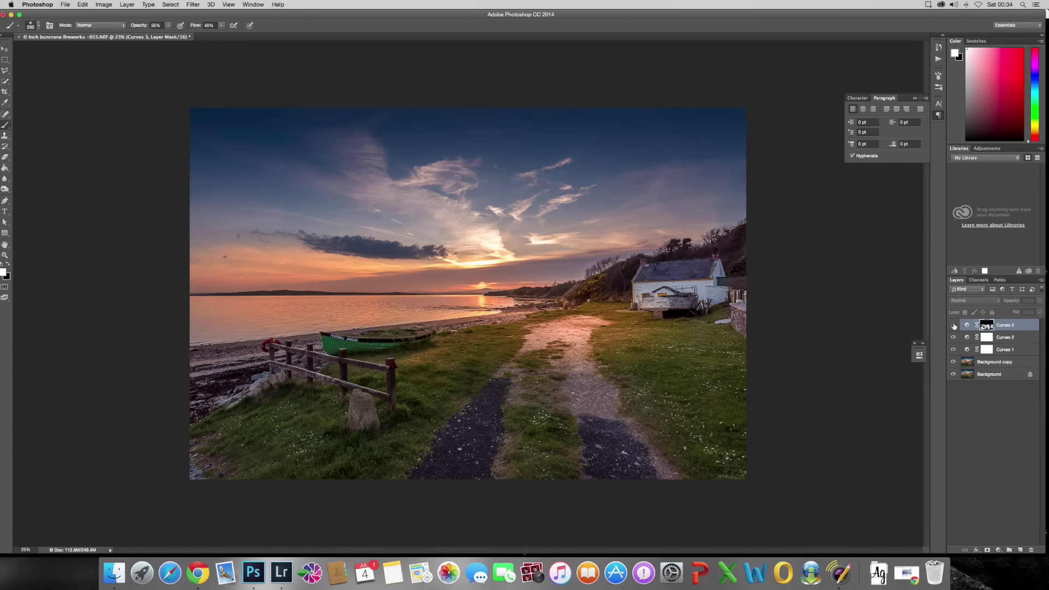
click(953, 325)
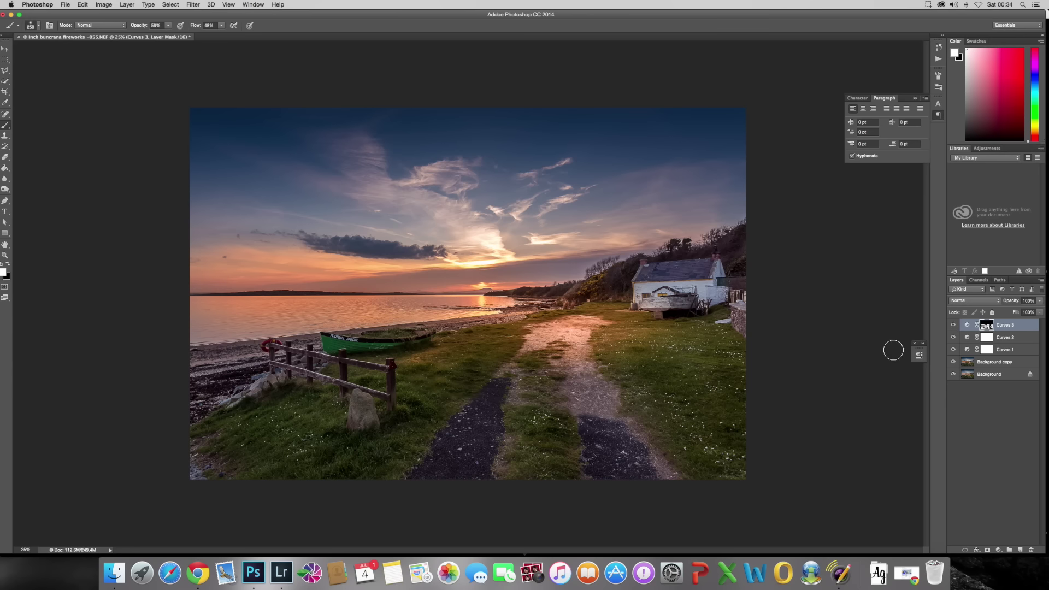
Step: Add a fourth Curves adjustment layer and lift its RGB curve slightly with an upper and a lower midtone point
click(999, 550)
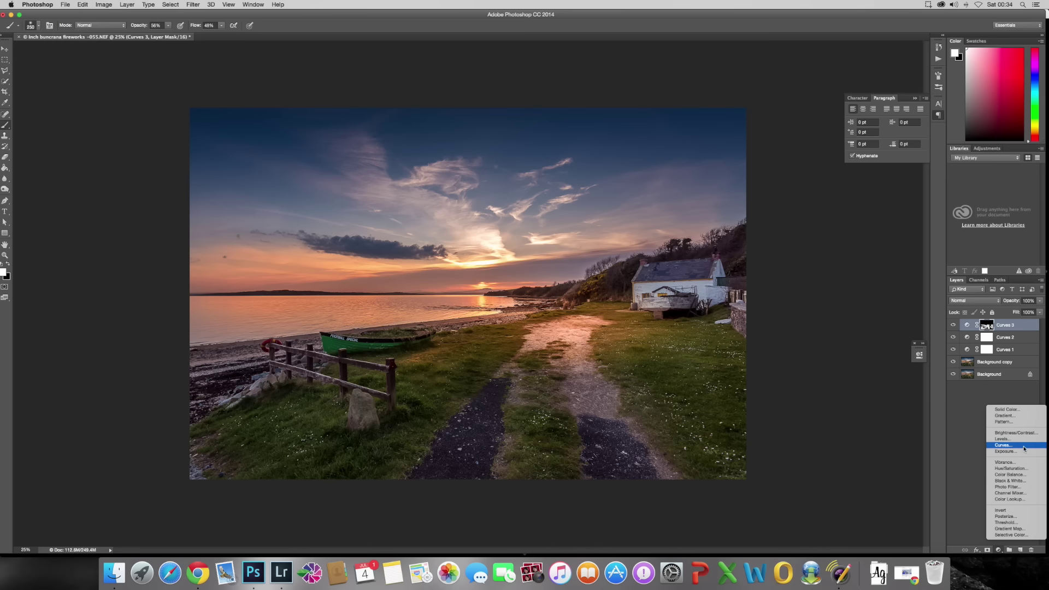
key(super+m)
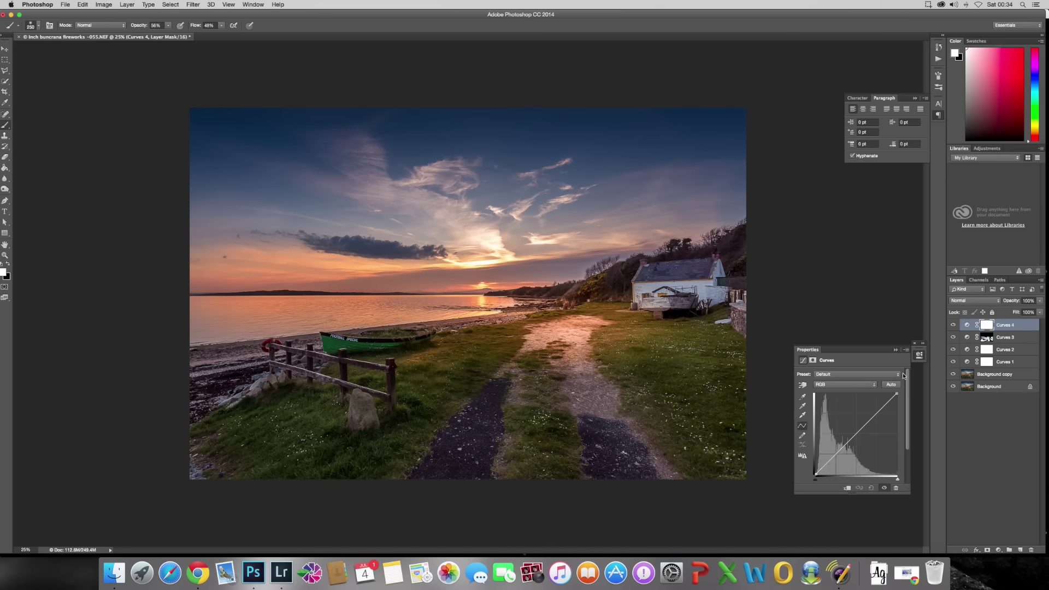
drag(864, 427, 864, 420)
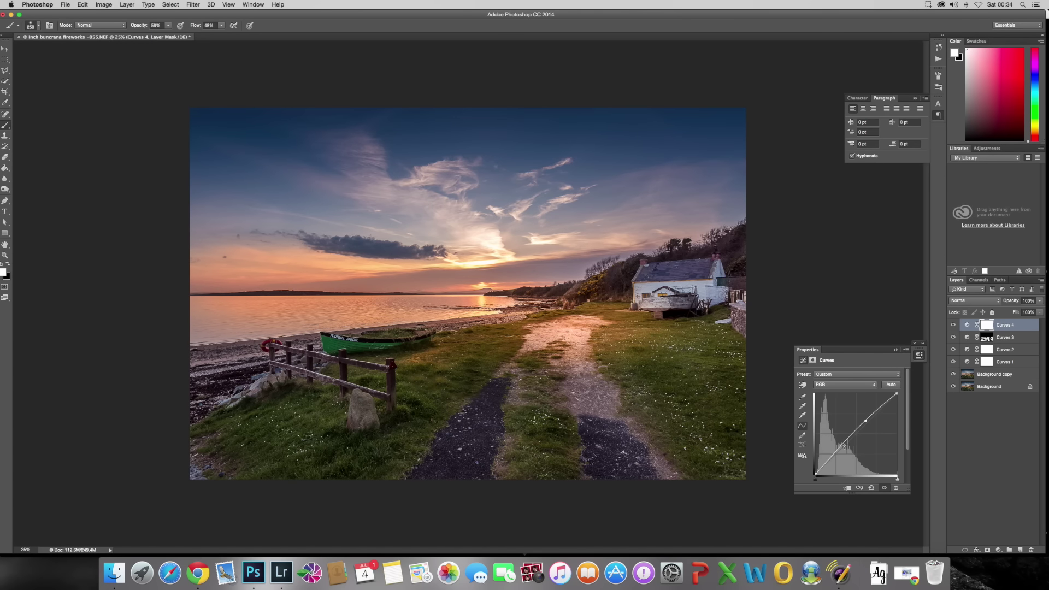
drag(844, 444, 841, 447)
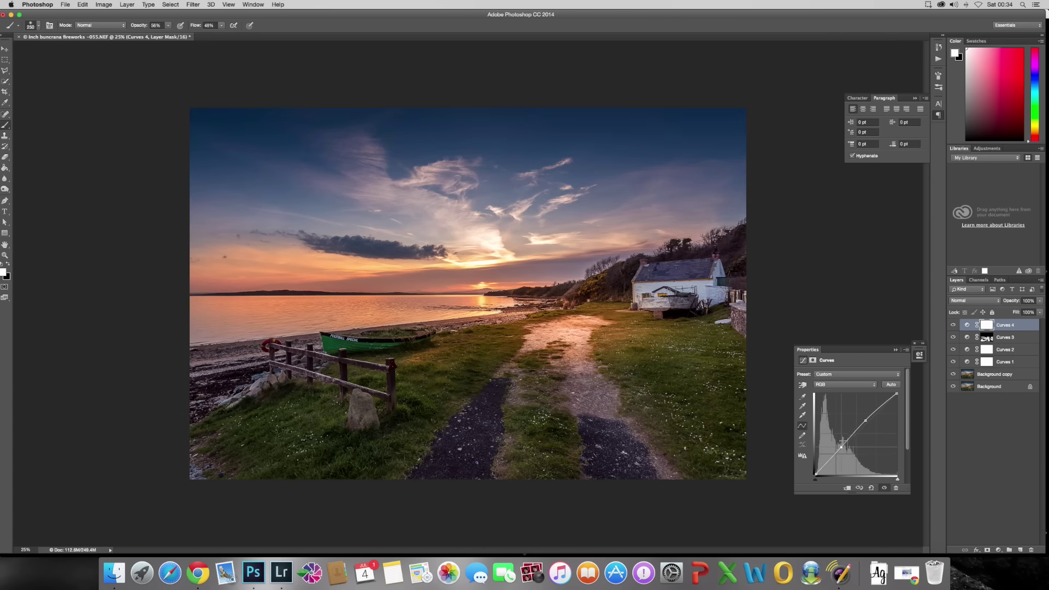
click(896, 349)
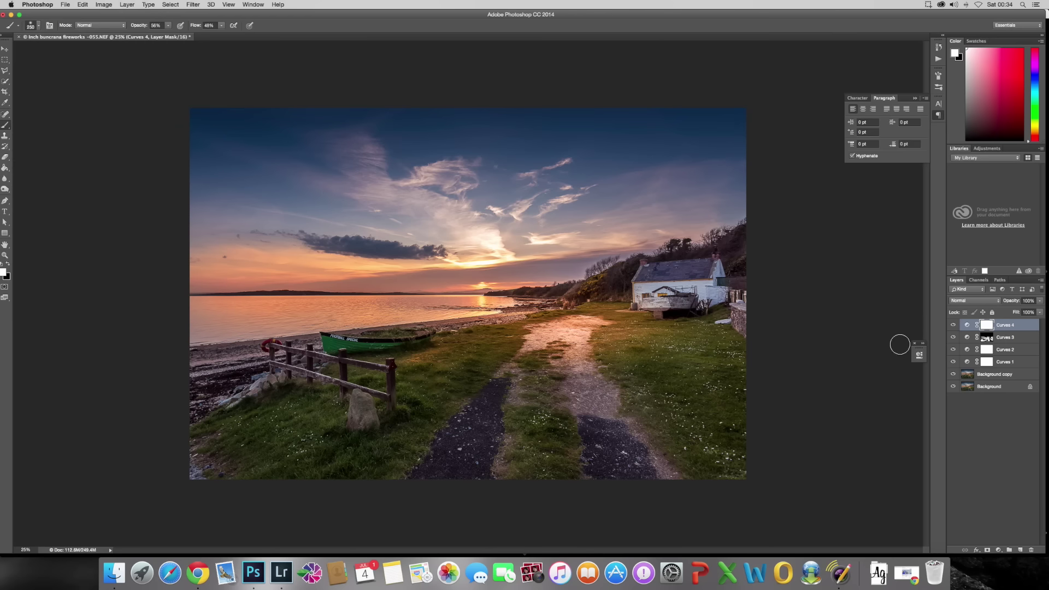
Step: Fill the Curves 4 layer mask with black using the Paint Bucket
click(4, 168)
click(8, 264)
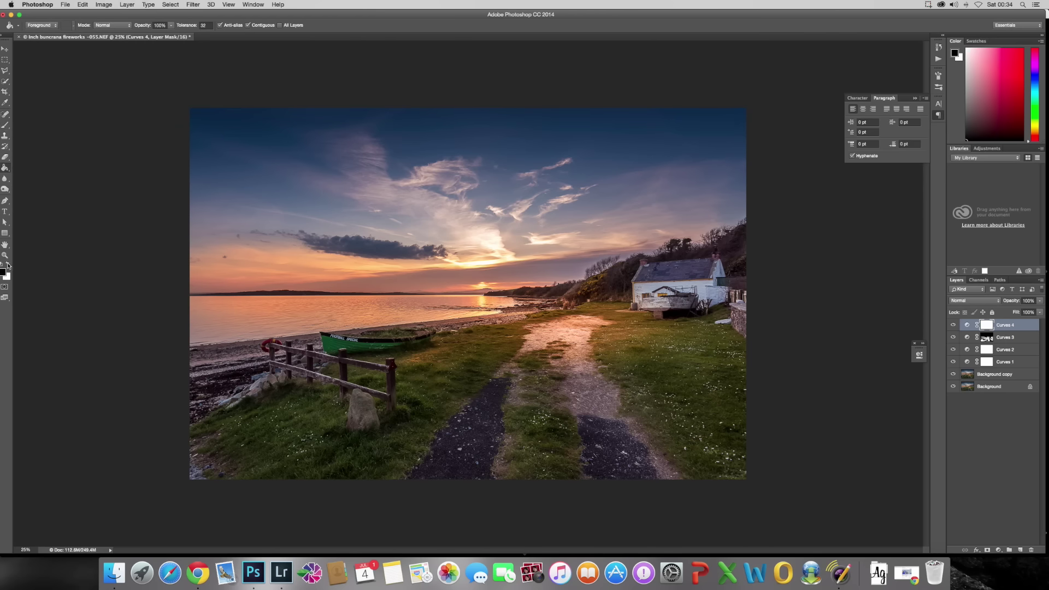
click(507, 265)
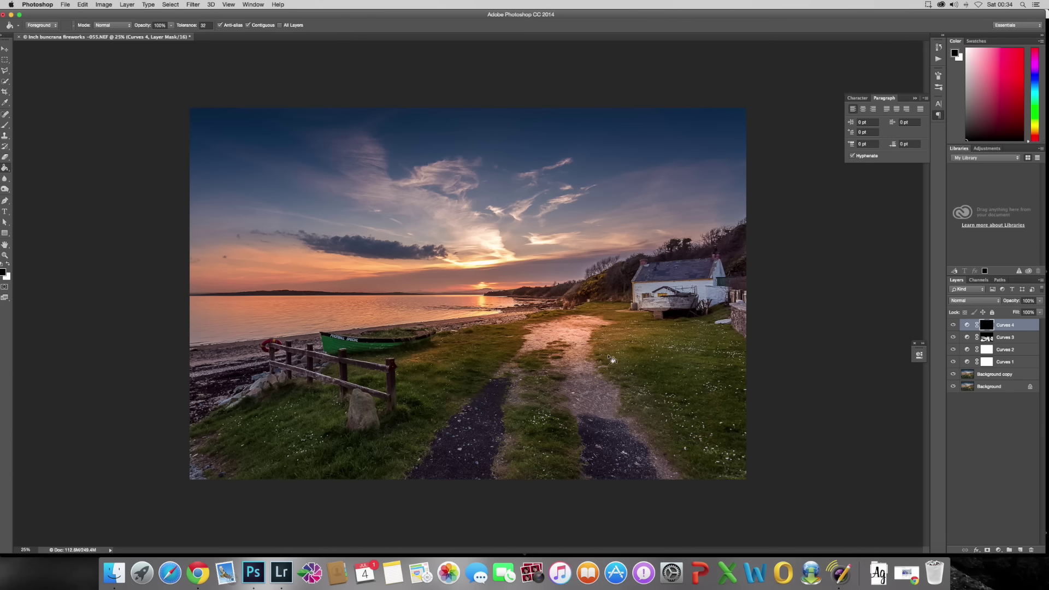
Step: Paint white on the Curves 4 mask over the bright sky near the sun, the shoreline, the sunlit path and the adjoining grass
click(5, 114)
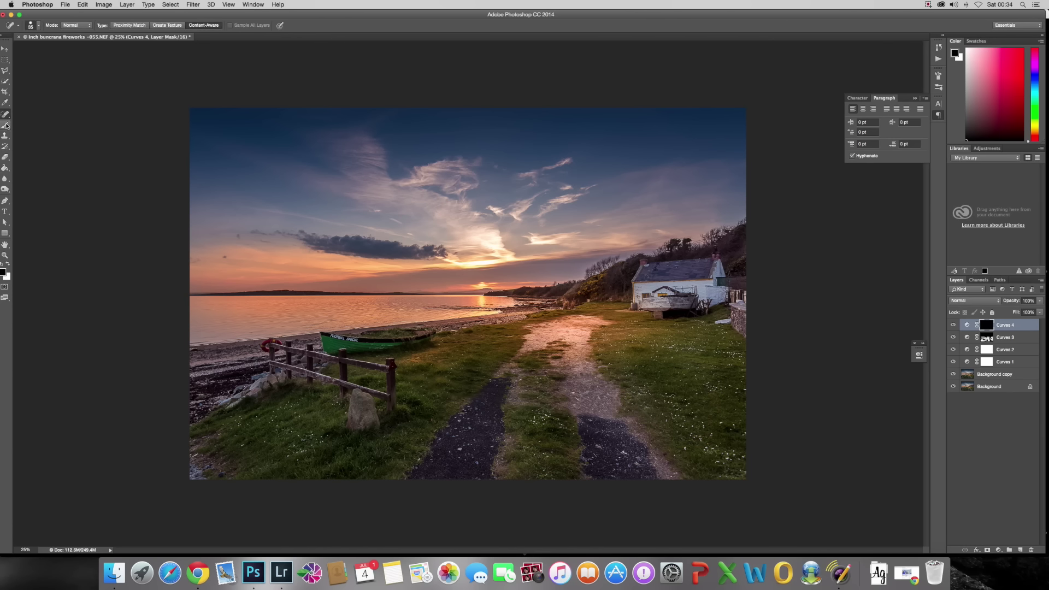
click(8, 264)
key(bracketright)
key(bracketright)
key(bracketright)
key(bracketright)
key(bracketright)
key(bracketright)
key(bracketright)
key(bracketright)
key(bracketright)
click(5, 124)
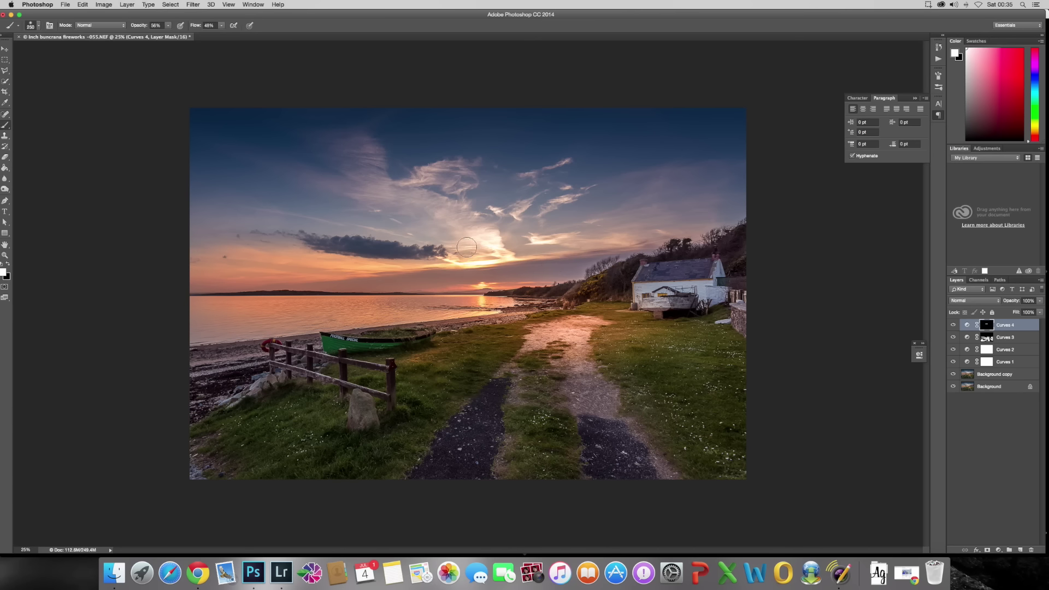
drag(574, 281, 578, 292)
mouse_move(478, 332)
mouse_down()
mouse_move(434, 327)
mouse_move(524, 311)
mouse_move(561, 328)
mouse_up()
drag(498, 347, 440, 351)
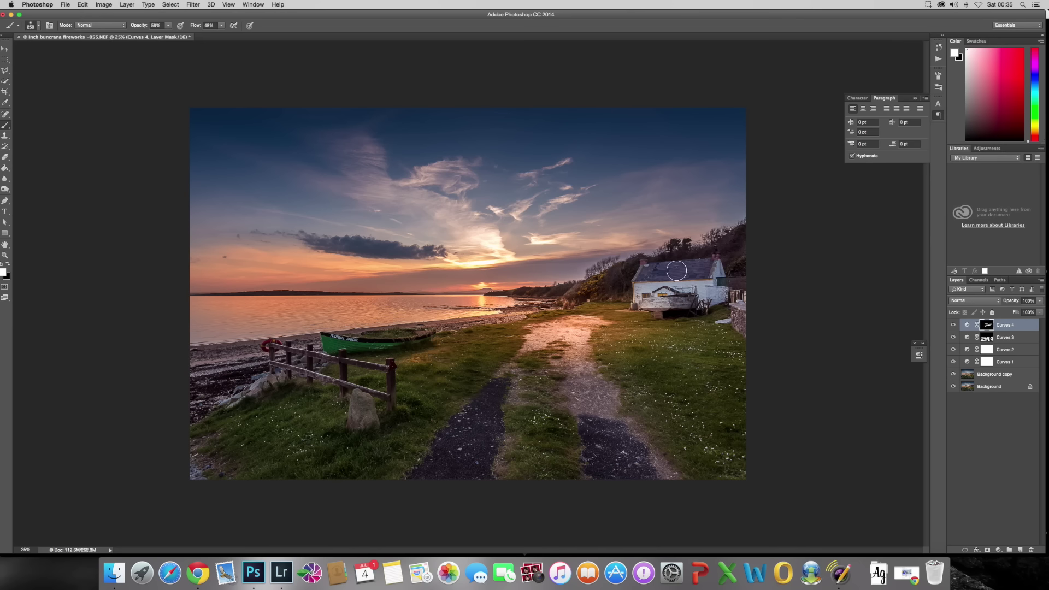
drag(590, 293, 420, 365)
Step: Compare the photo with the Curves 4 layer off and on, and raise the upper point of its RGB curve slightly
click(953, 325)
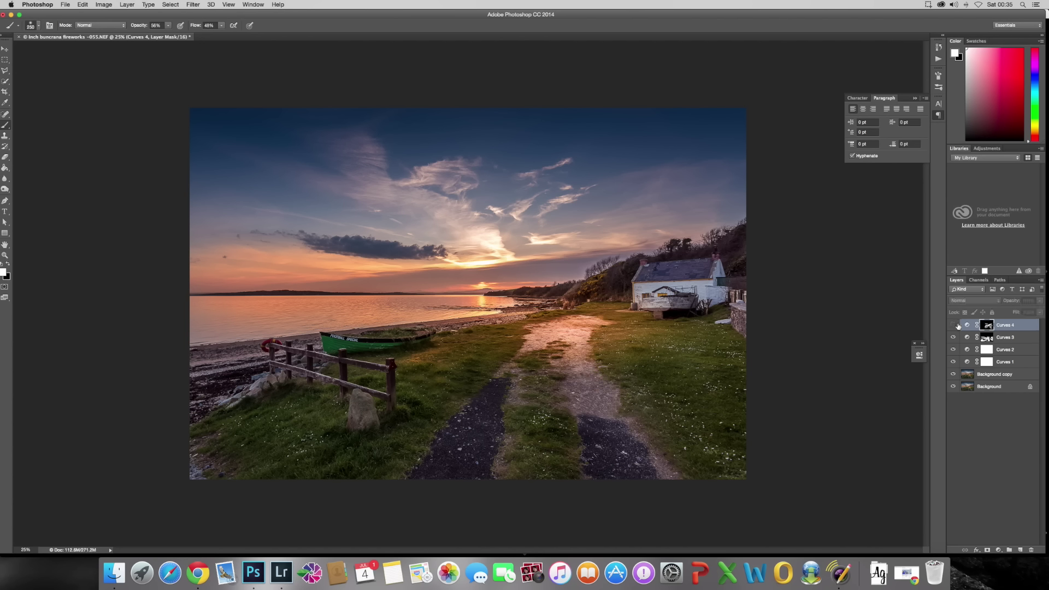
click(953, 325)
double_click(967, 325)
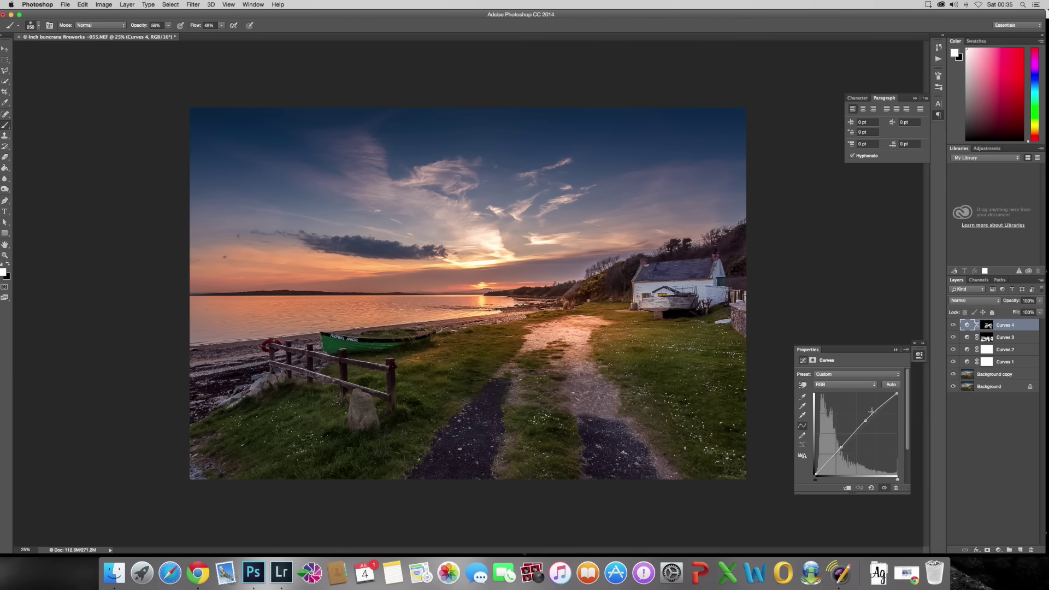
drag(866, 420, 866, 416)
click(896, 350)
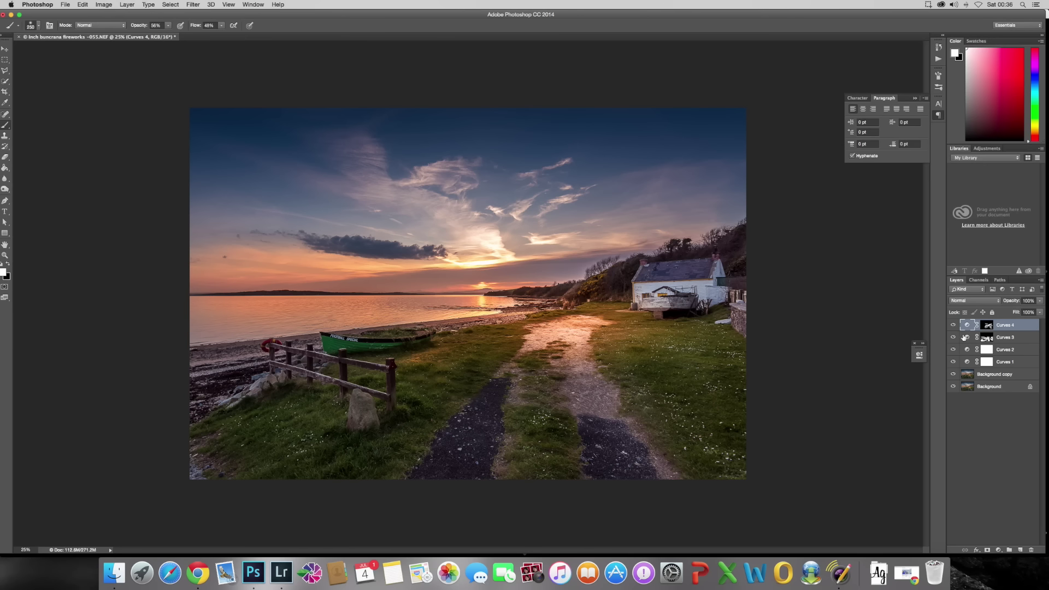
Step: Flatten the image into a single layer and duplicate the resulting Background layer
right_click(990, 373)
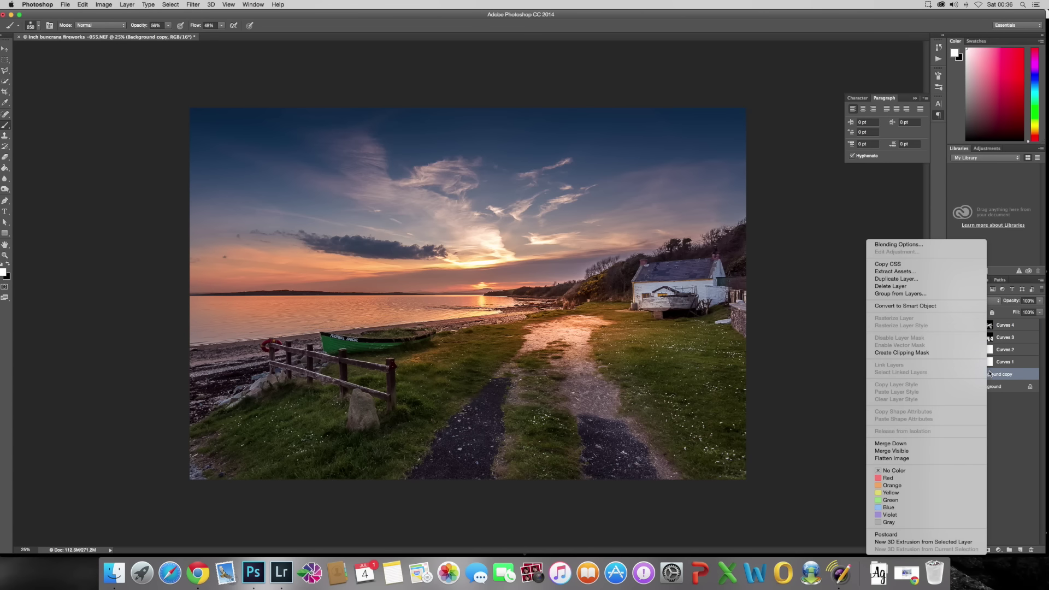
click(971, 458)
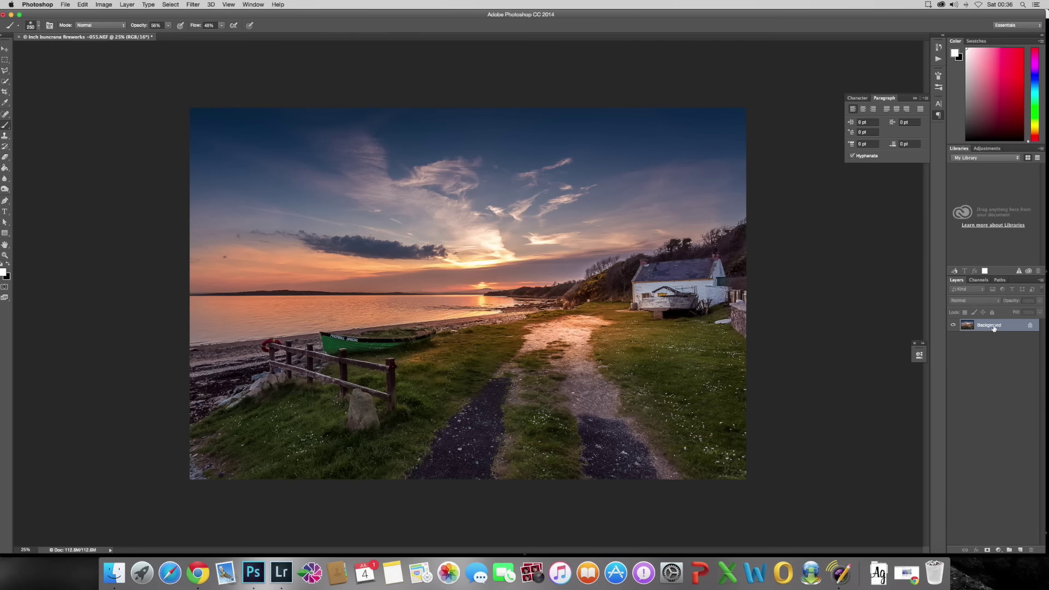
drag(994, 327, 1020, 550)
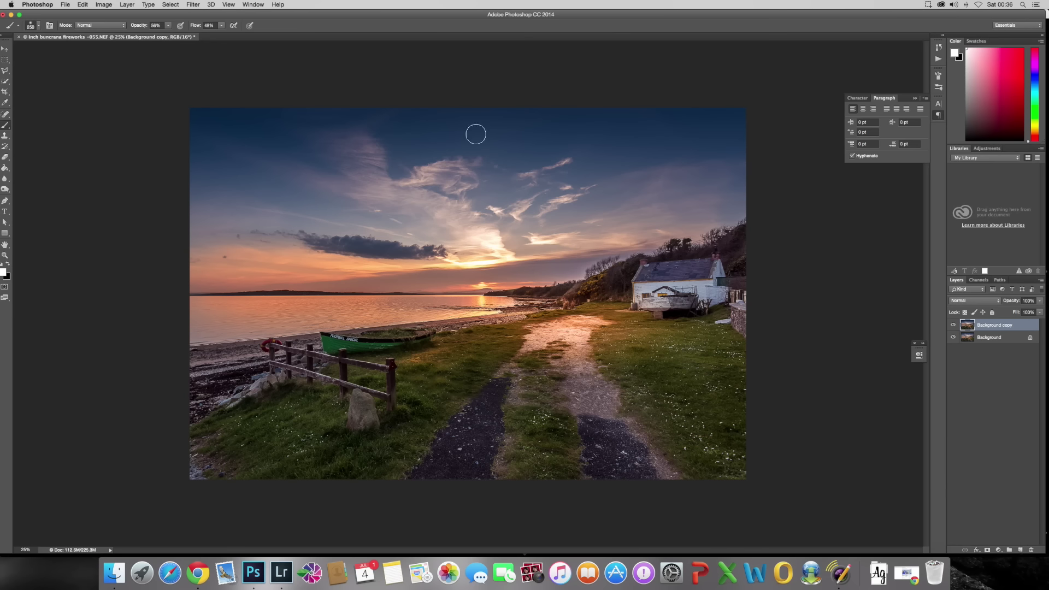
Step: Select the central part of the photo with the Rectangular Marquee tool, using a 600 px feather
click(6, 61)
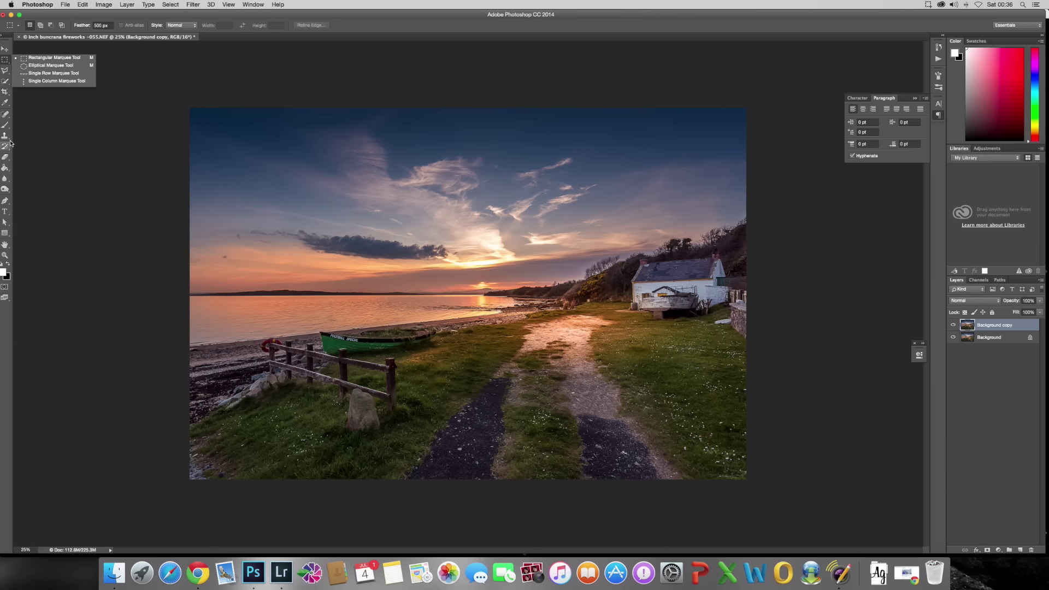
click(51, 58)
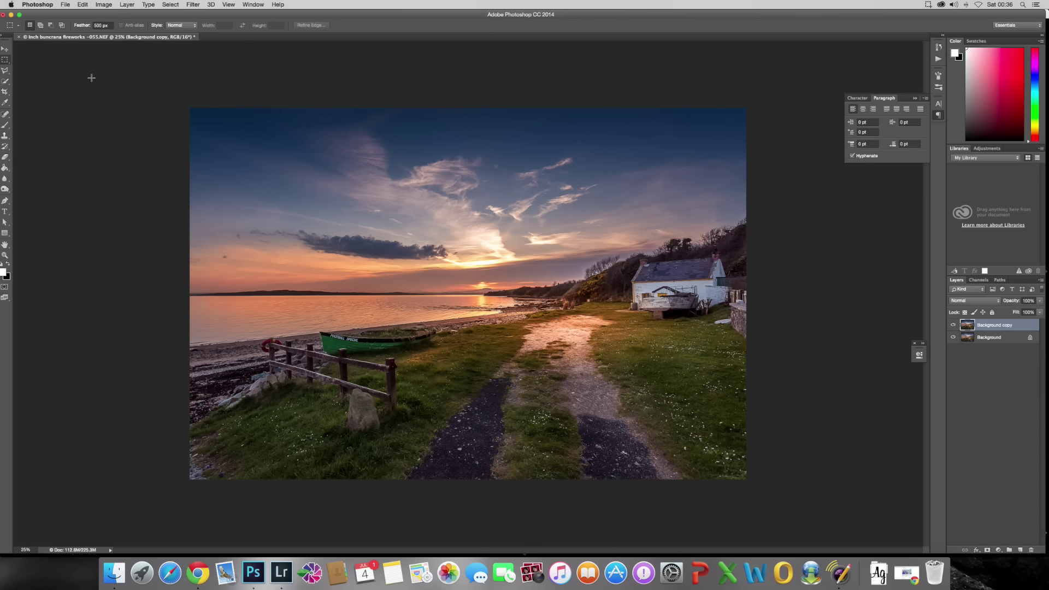
click(88, 27)
text(100)
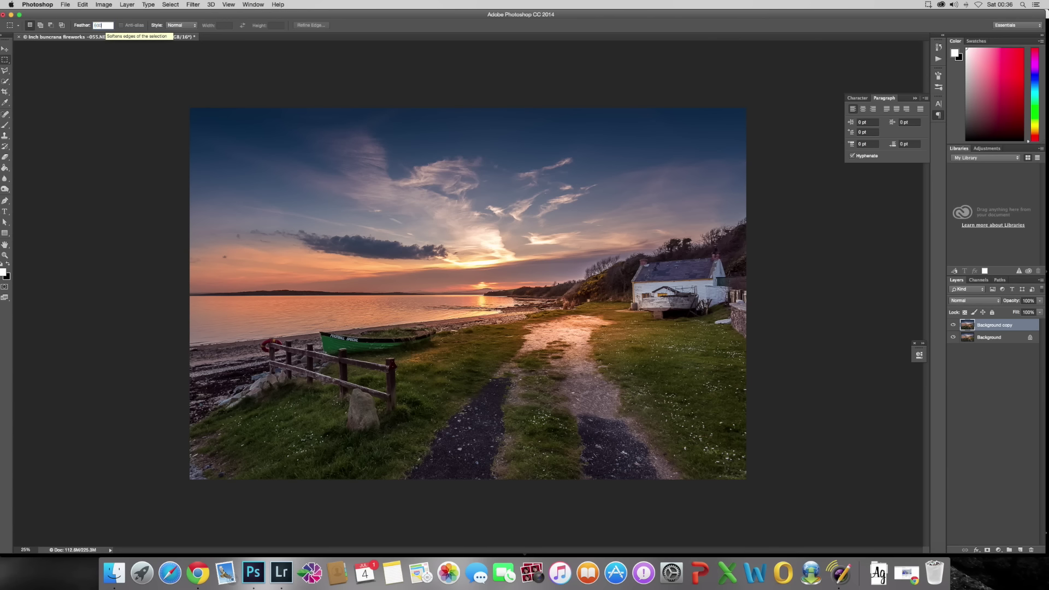
key(Return)
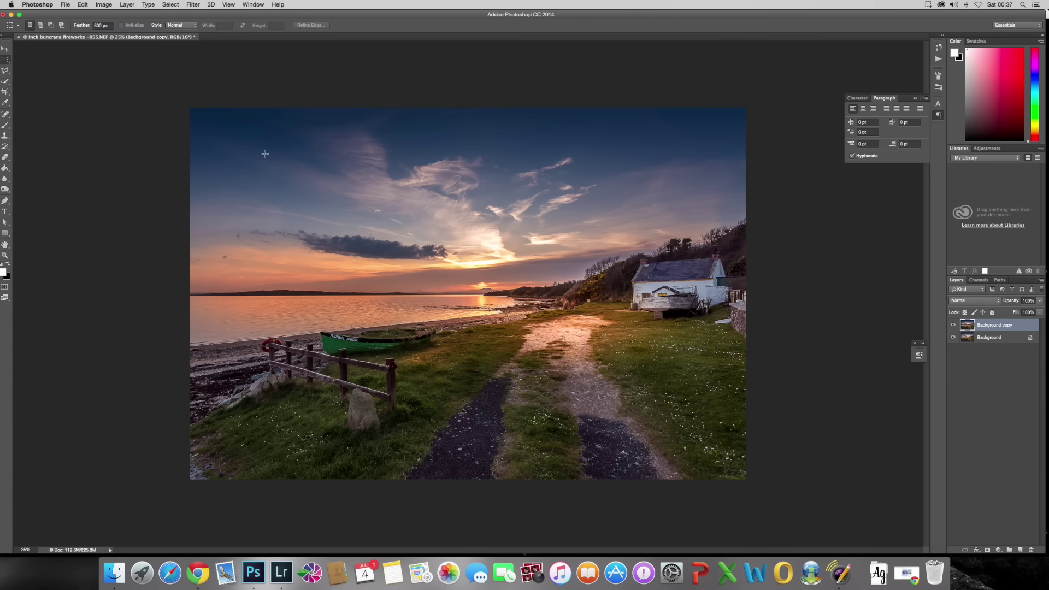
drag(261, 157, 705, 426)
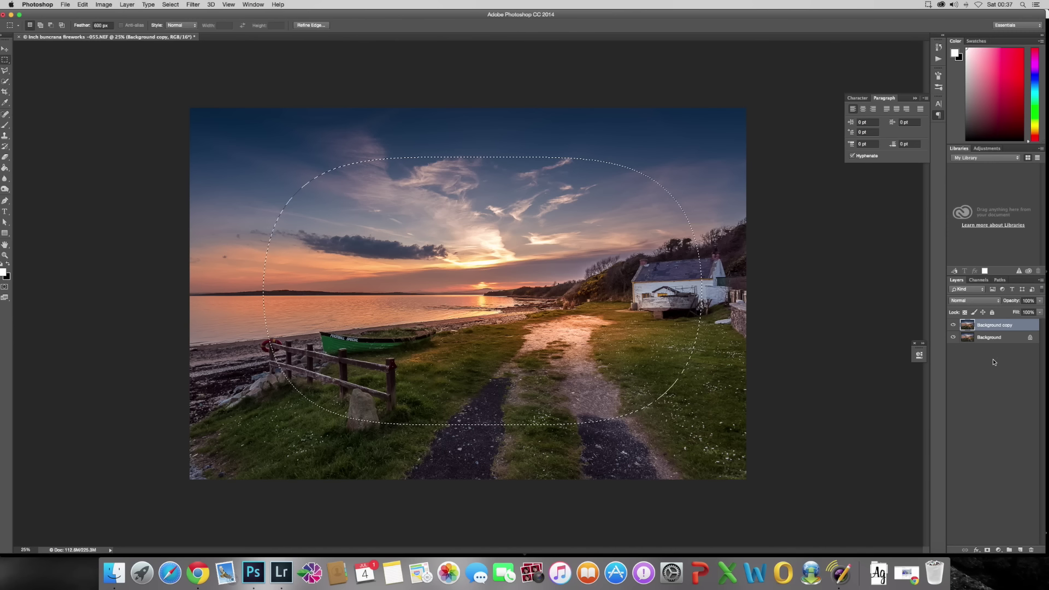
Step: Set the Background copy to Multiply and fill the feathered selection with white to create a vignette, leaving nothing selected
click(980, 302)
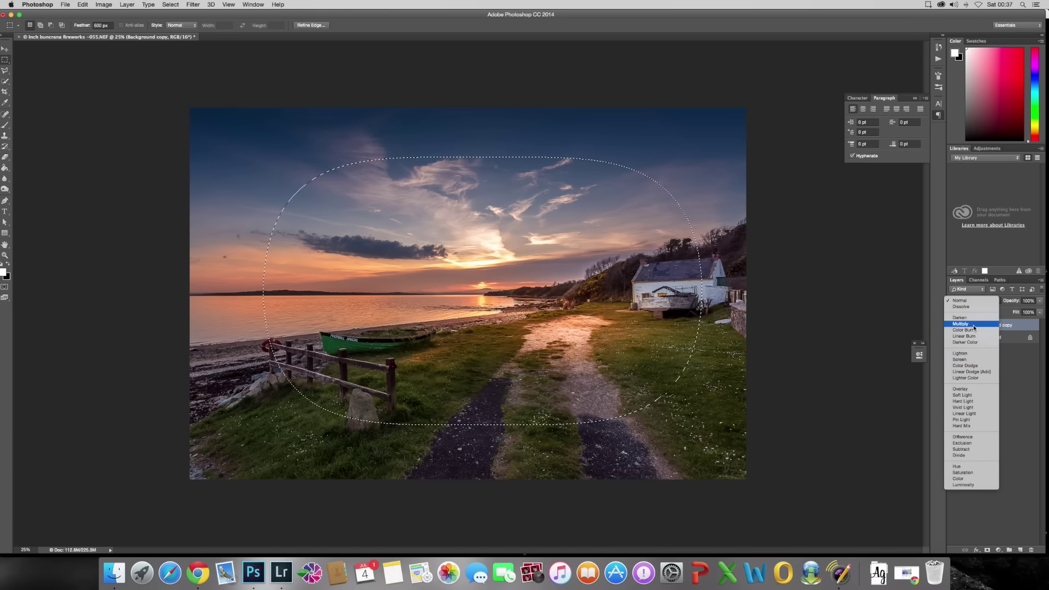
click(976, 324)
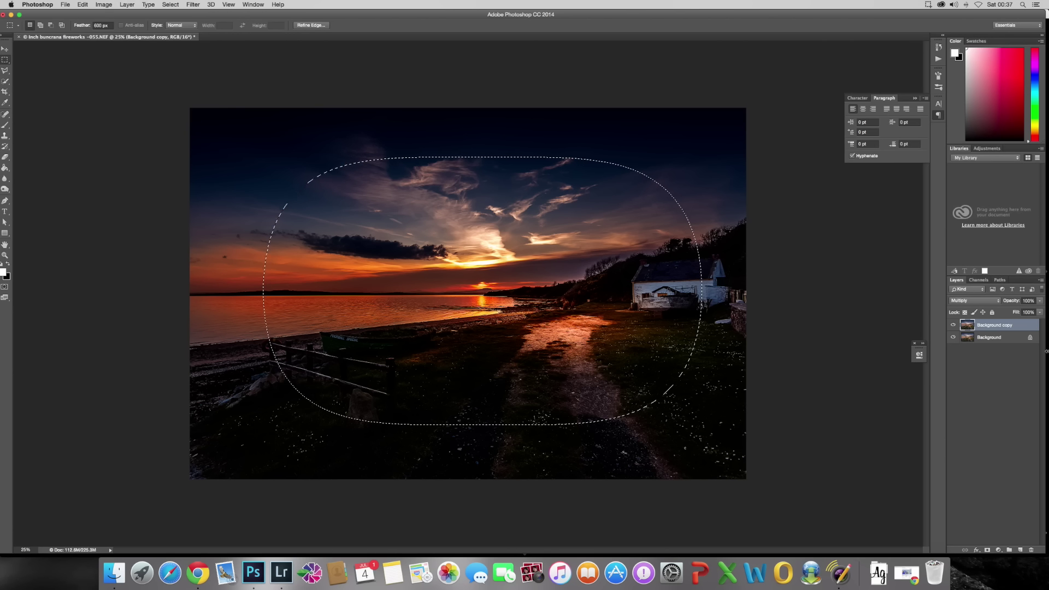
key(alt+BackSpace)
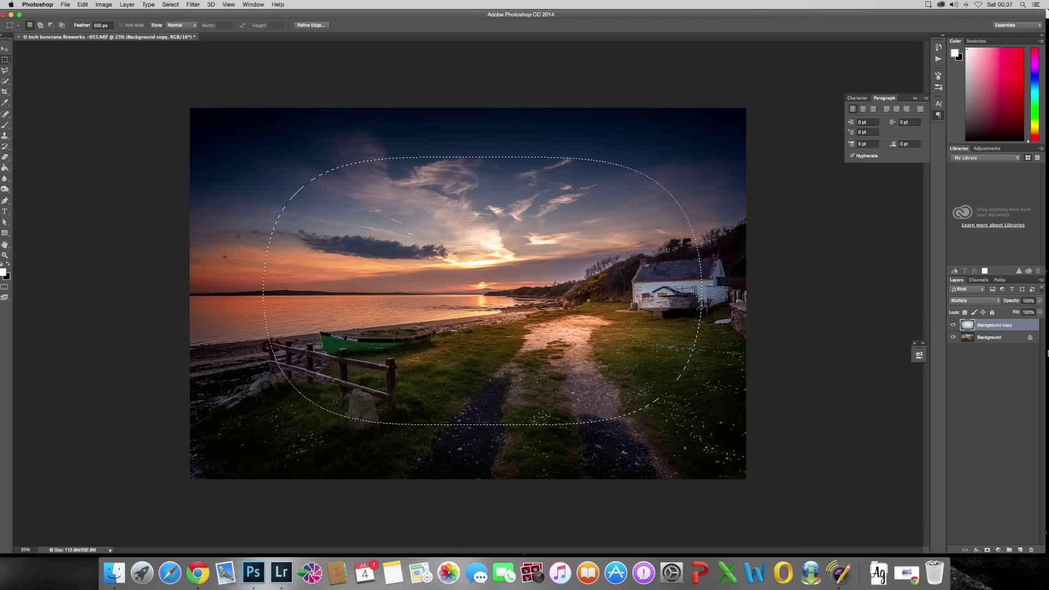
key(super+d)
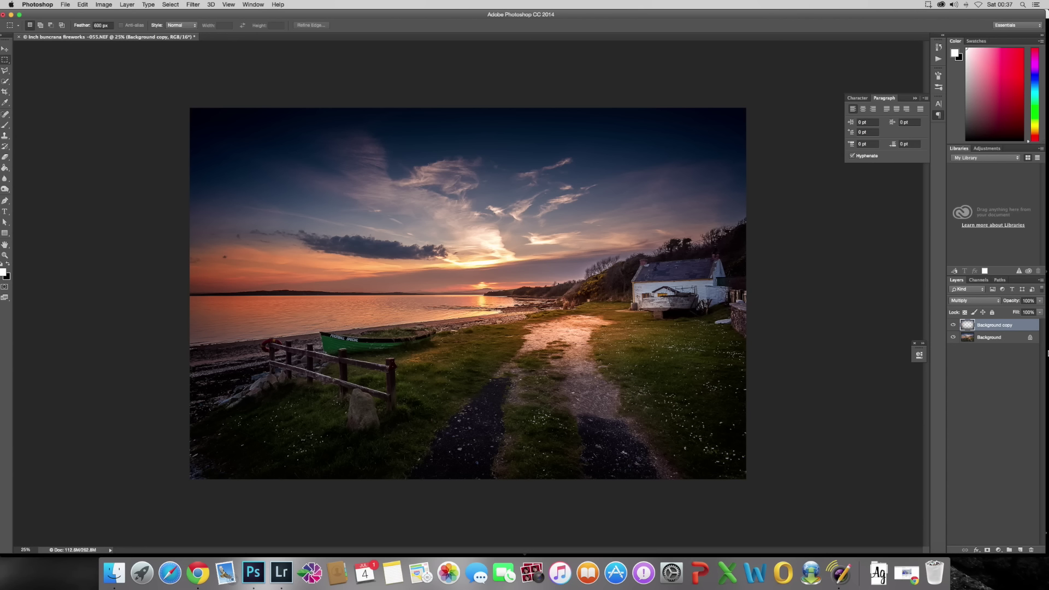
Step: Lower the opacity of the Background copy layer to soften the vignette, and deselect the layer
click(1039, 304)
drag(1041, 313, 1010, 313)
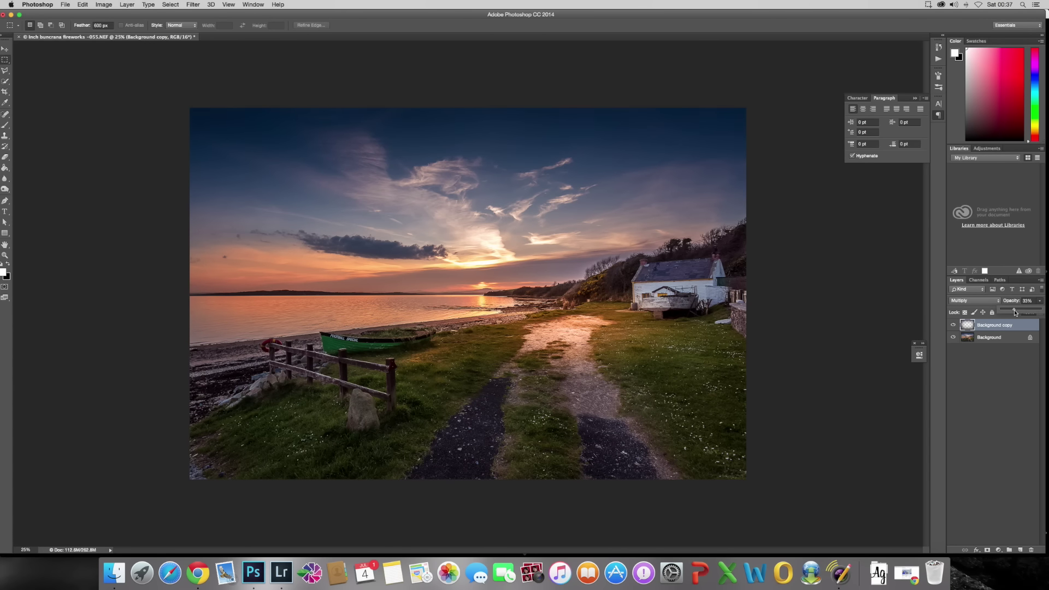
drag(1015, 312, 1018, 313)
click(961, 350)
click(1004, 388)
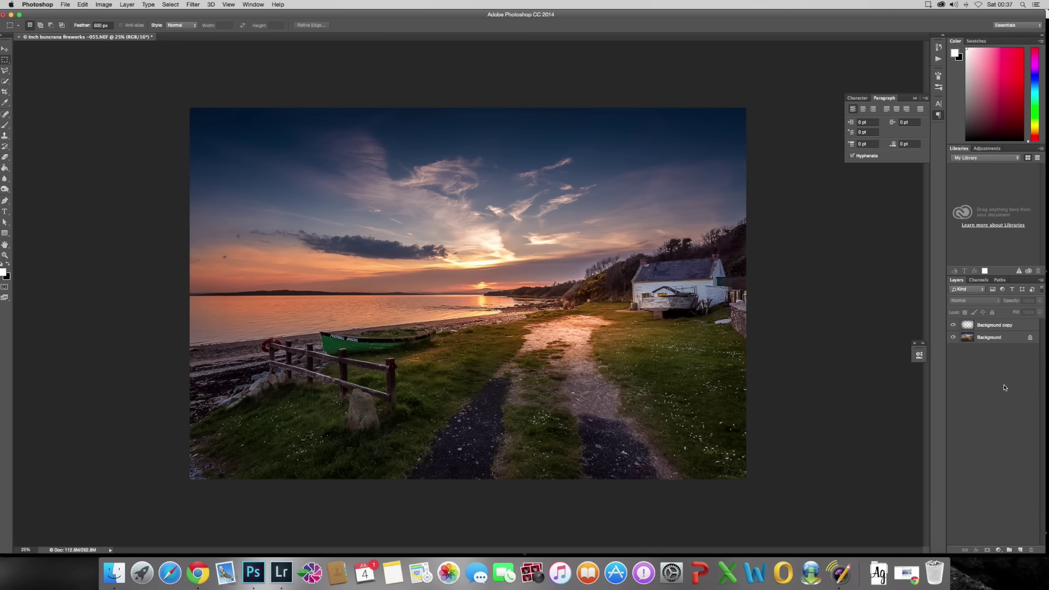
Step: Flatten the Background copy vignette layer and the Background into a single layer
right_click(992, 335)
click(1000, 344)
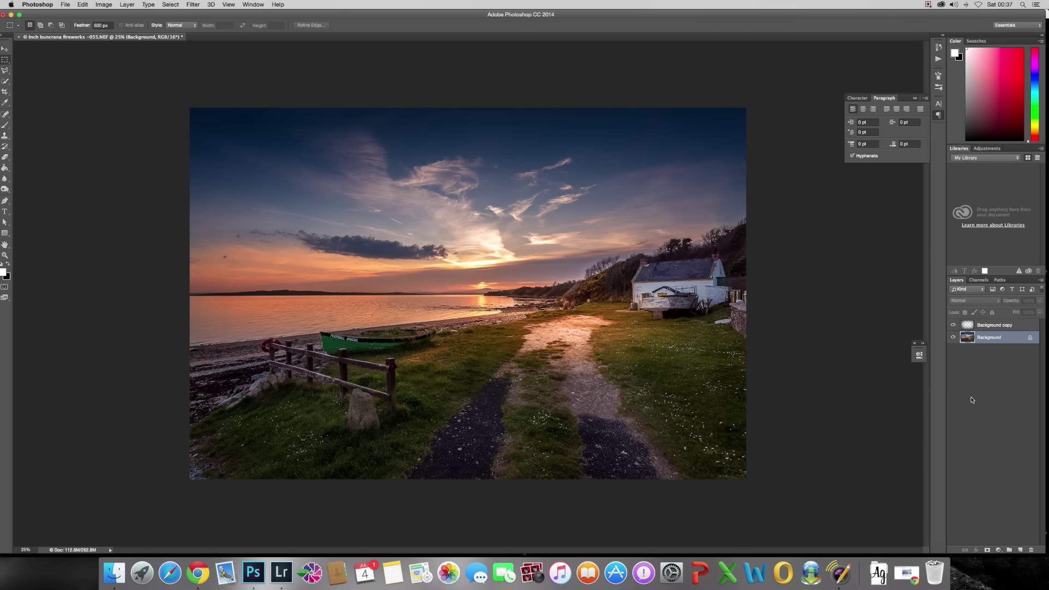
right_click(1001, 325)
click(945, 459)
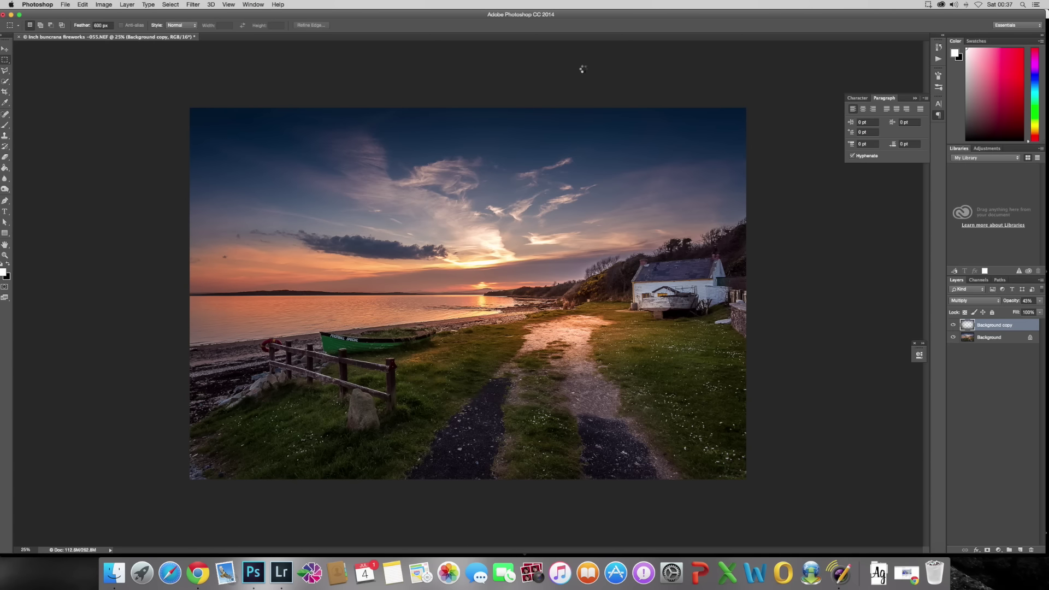
Step: Close the finished landscape document and save its changes
click(65, 4)
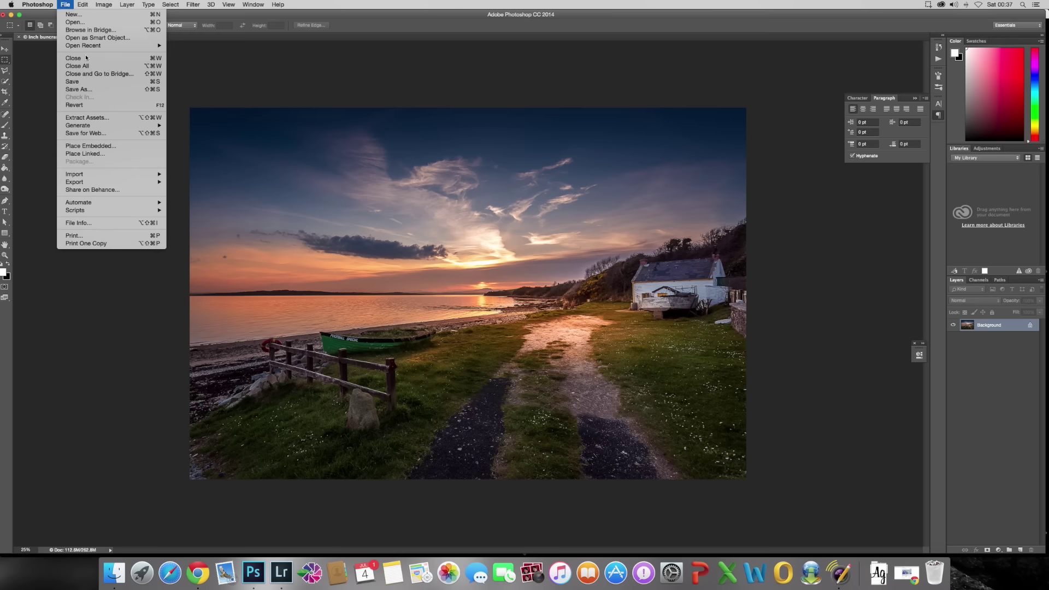
click(76, 58)
click(592, 184)
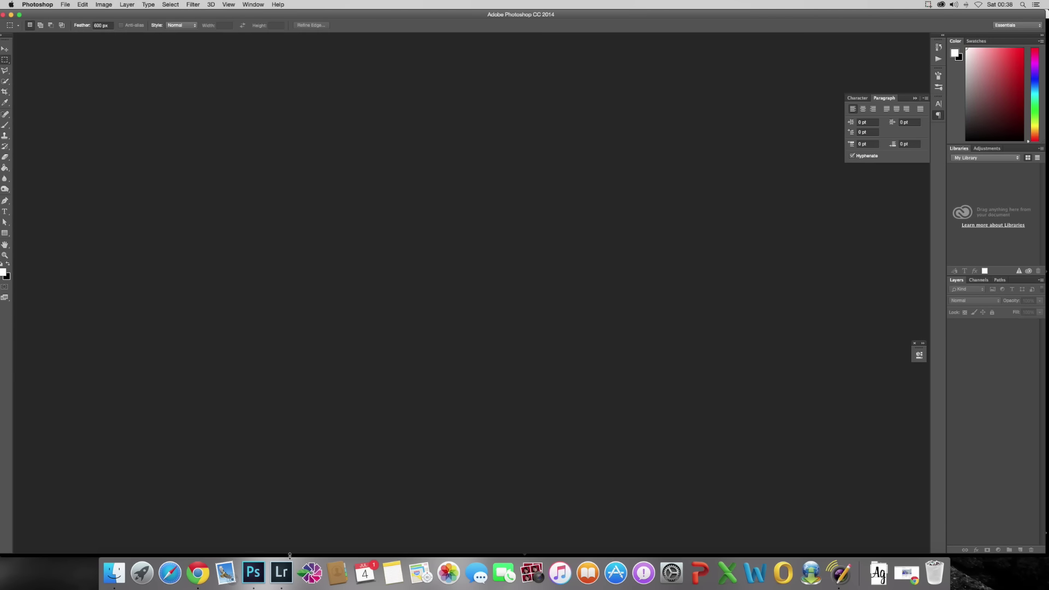
Step: Switch to Lightroom and set the edited photo's Shadows to +58, Highlights -31, Whites +19, Contrast +14, Clarity -5 and Vibrance +4
click(281, 572)
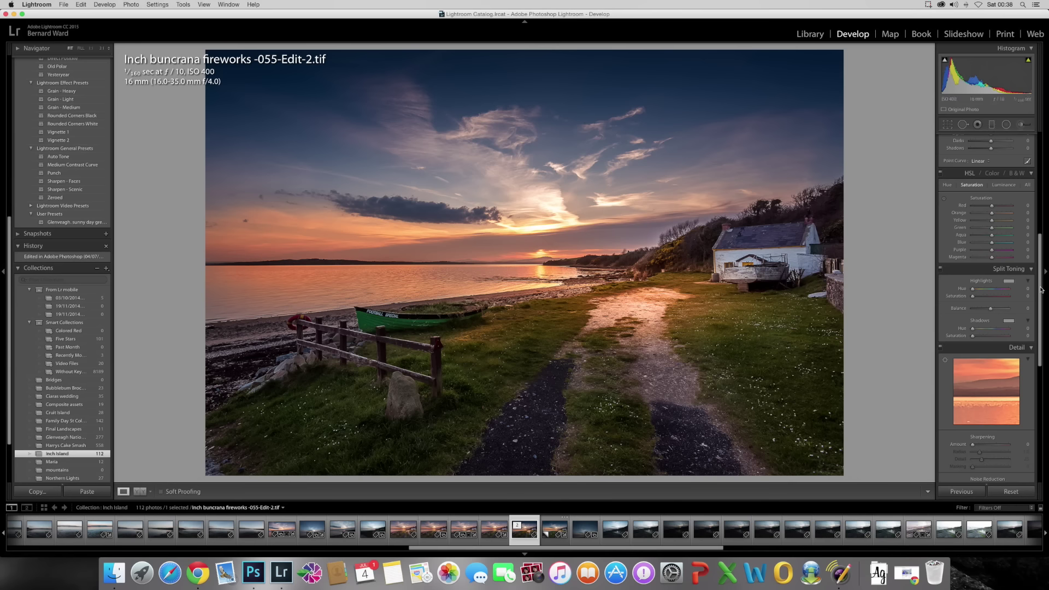
scroll(1039, 290, up, 10)
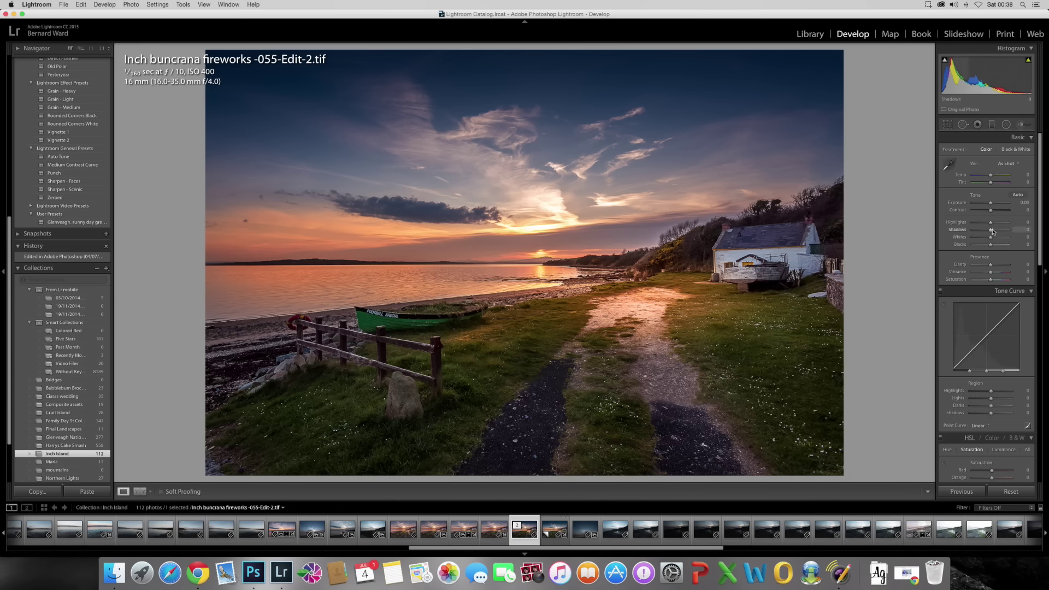
mouse_move(991, 230)
mouse_down()
mouse_move(1002, 230)
mouse_move(987, 223)
mouse_move(992, 238)
mouse_move(995, 211)
mouse_up()
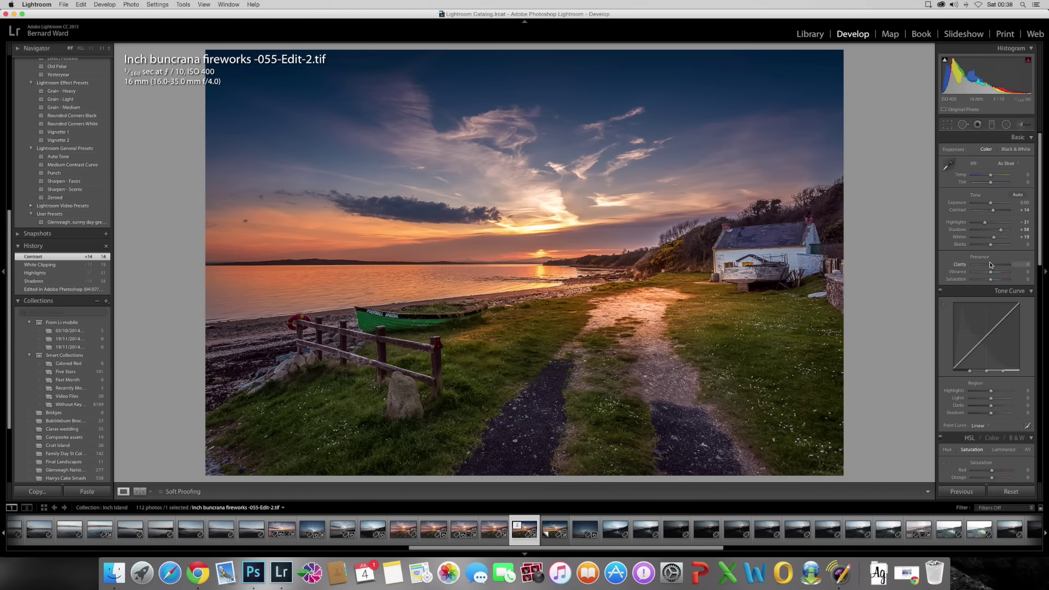
drag(990, 265, 1000, 297)
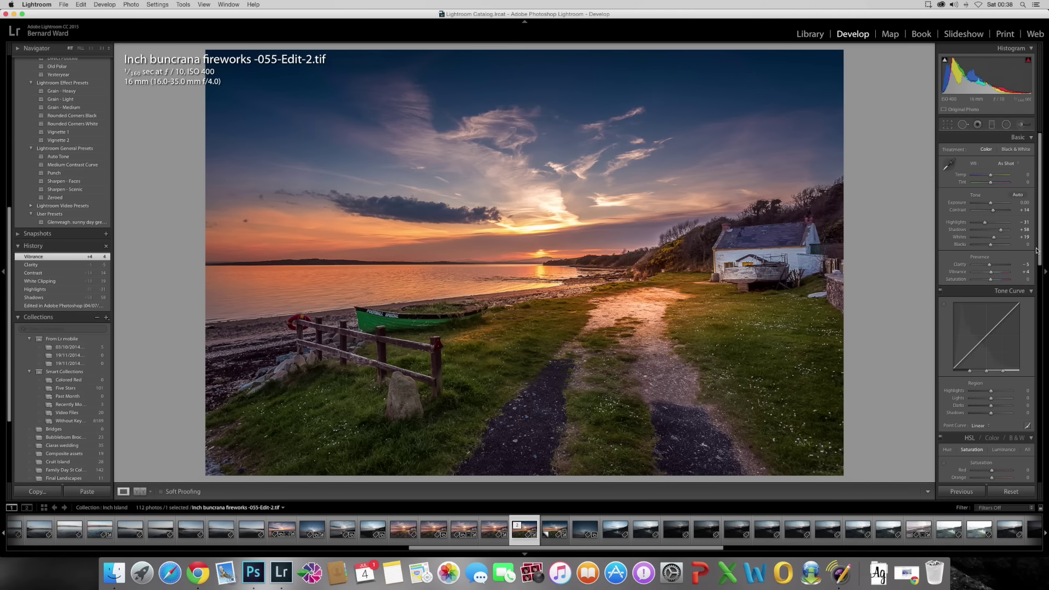
Step: Look over the remaining Develop settings and view the finished photo in full-screen preview
scroll(1039, 255, down, 2)
drag(1039, 255, 1046, 456)
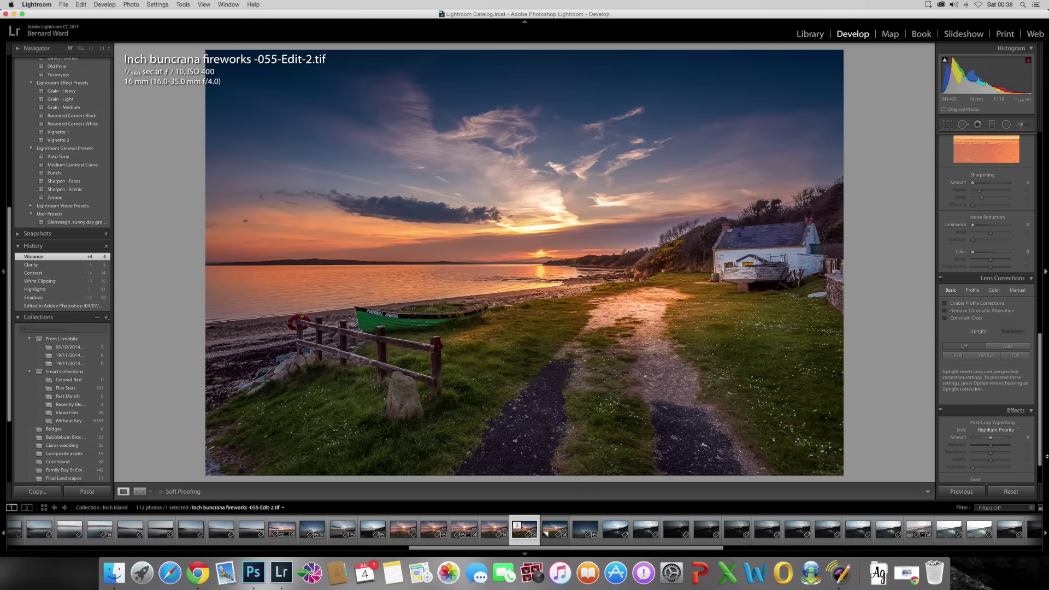
key(f)
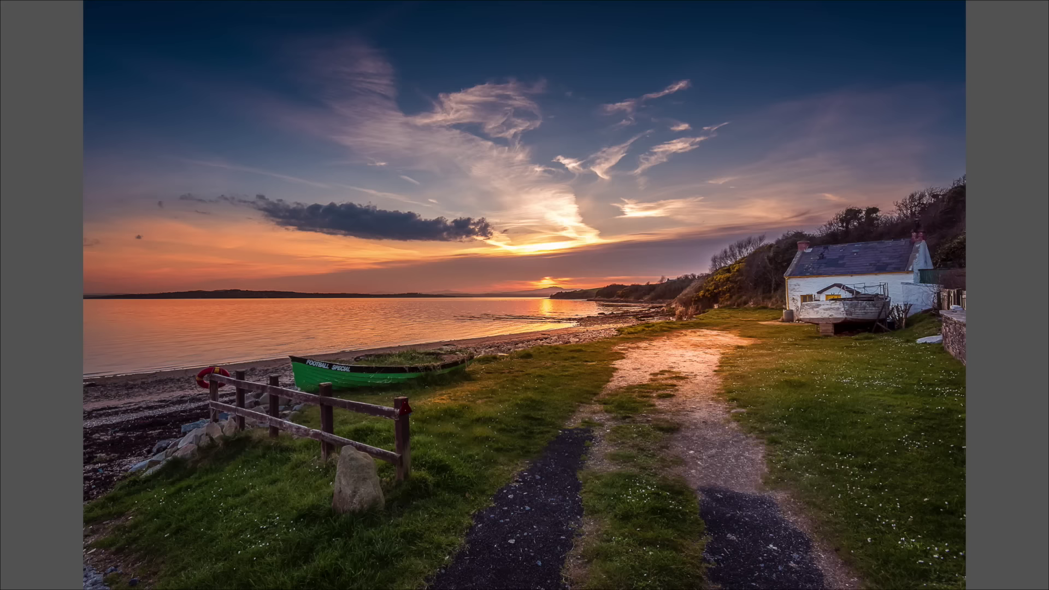